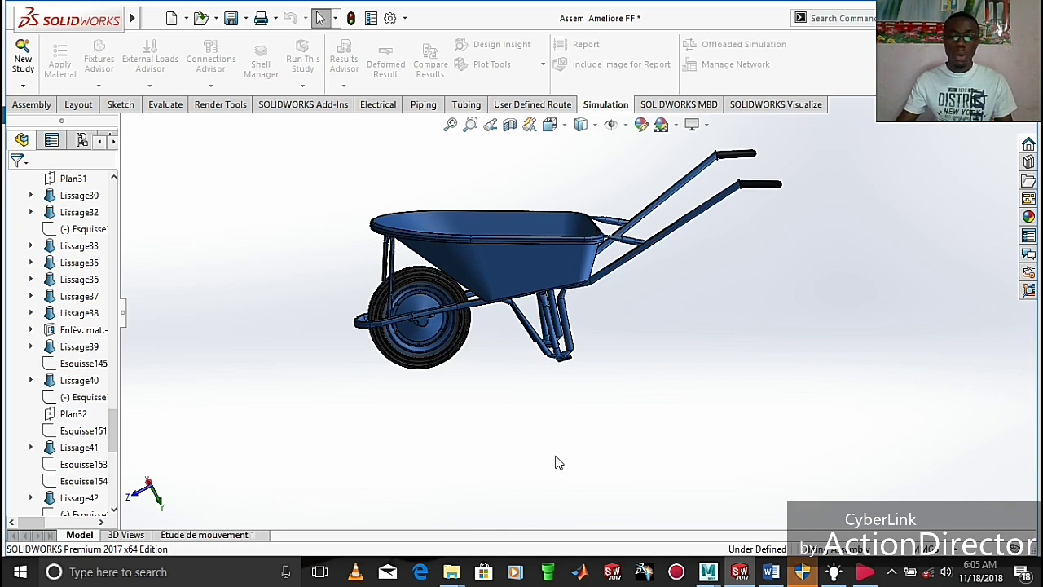
Examine the complete wheelbarrow assembly from both sides, including its tray, handles, legs and wheel
{"action": "scroll", "coordinate": [530, 426], "scroll_direction": "up", "scroll_amount": 2}
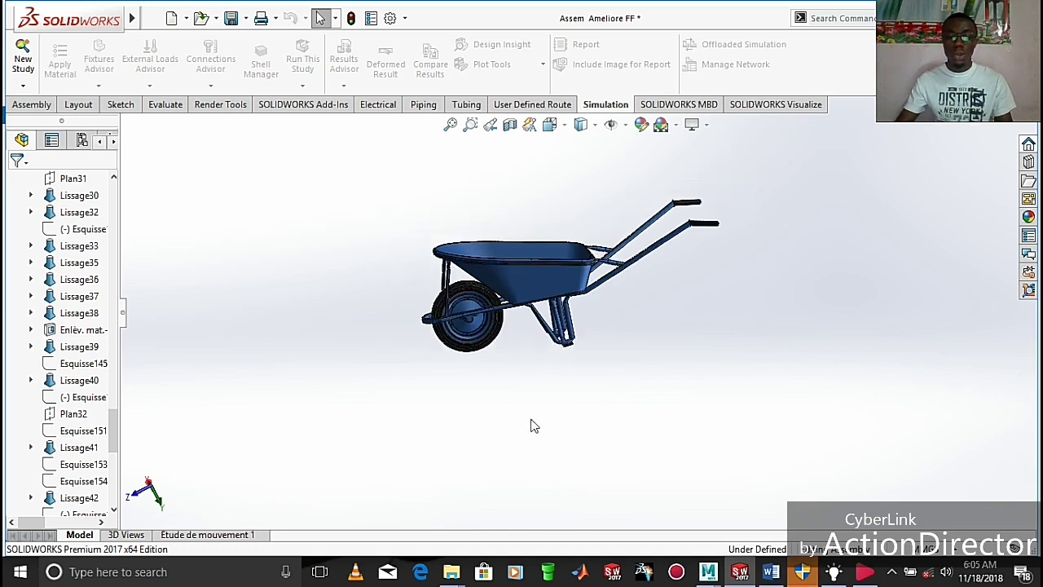
{"action": "scroll", "coordinate": [623, 314], "scroll_direction": "down", "scroll_amount": 3}
{"action": "middle_click_drag", "start_coordinate": [495, 440], "coordinate": [703, 438]}
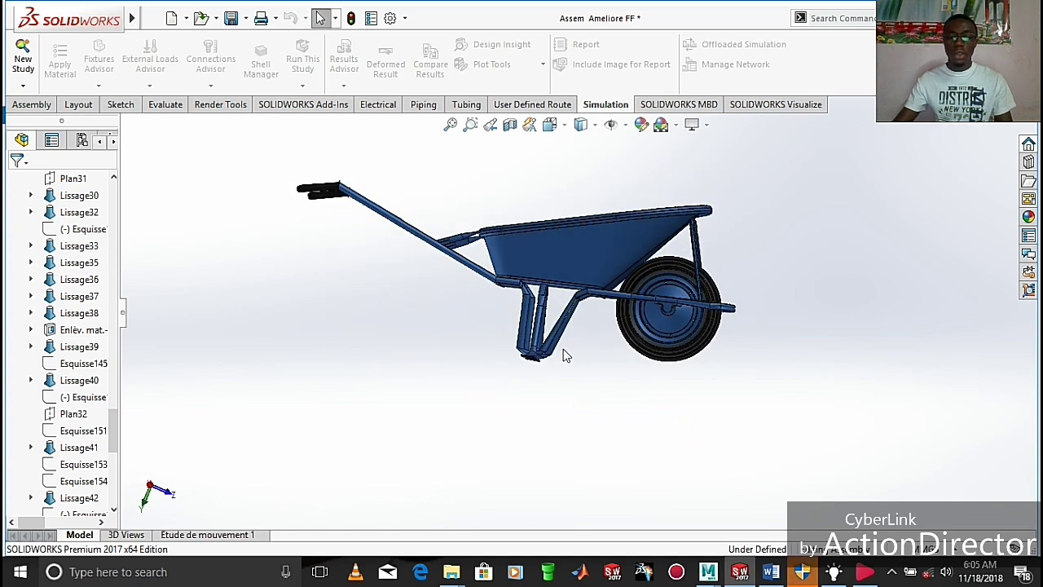
{"action": "scroll", "coordinate": [570, 359], "scroll_direction": "down", "scroll_amount": 3}
{"action": "scroll", "coordinate": [579, 367], "scroll_direction": "up", "scroll_amount": 4}
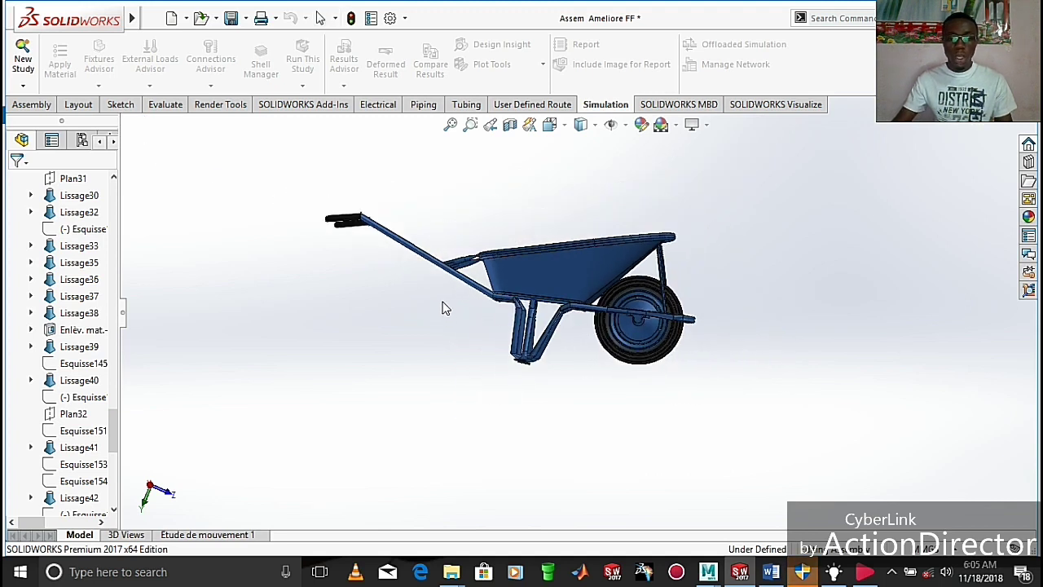
{"action": "middle_click_drag", "start_coordinate": [442, 305], "coordinate": [442, 356]}
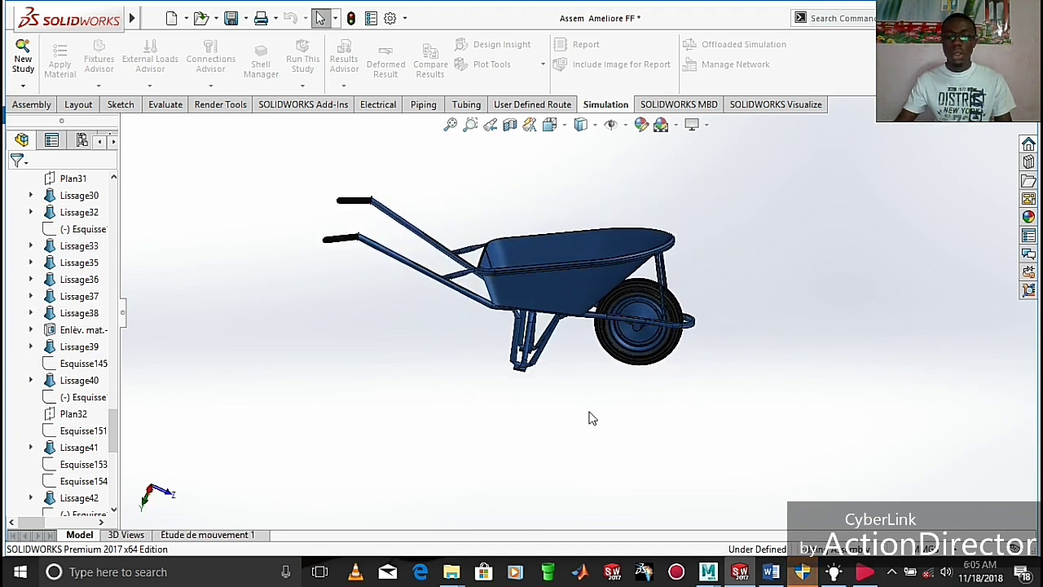
{"action": "scroll", "coordinate": [545, 250], "scroll_direction": "down", "scroll_amount": 5}
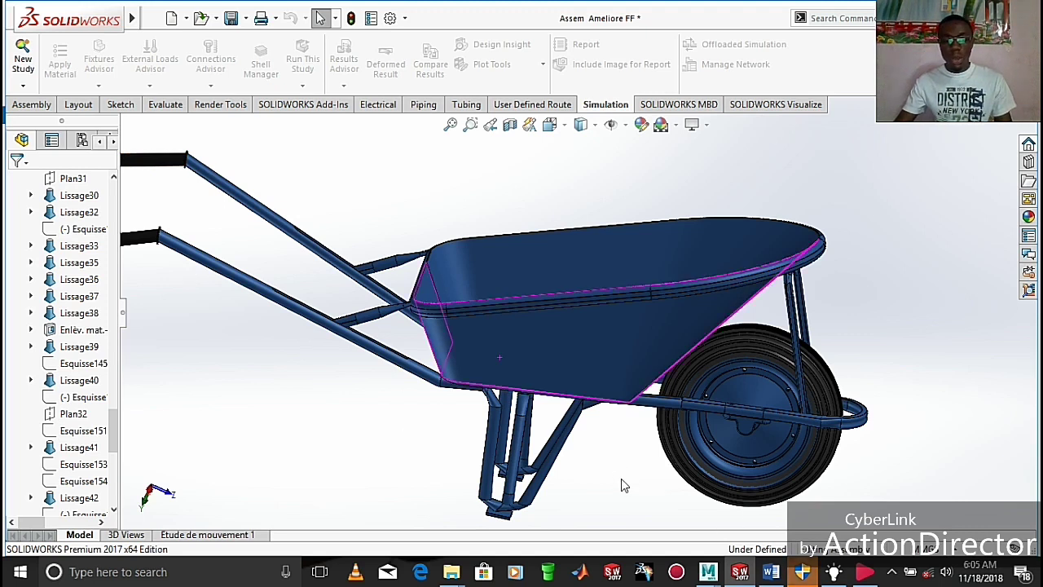
{"action": "scroll", "coordinate": [622, 484], "scroll_direction": "up", "scroll_amount": 5}
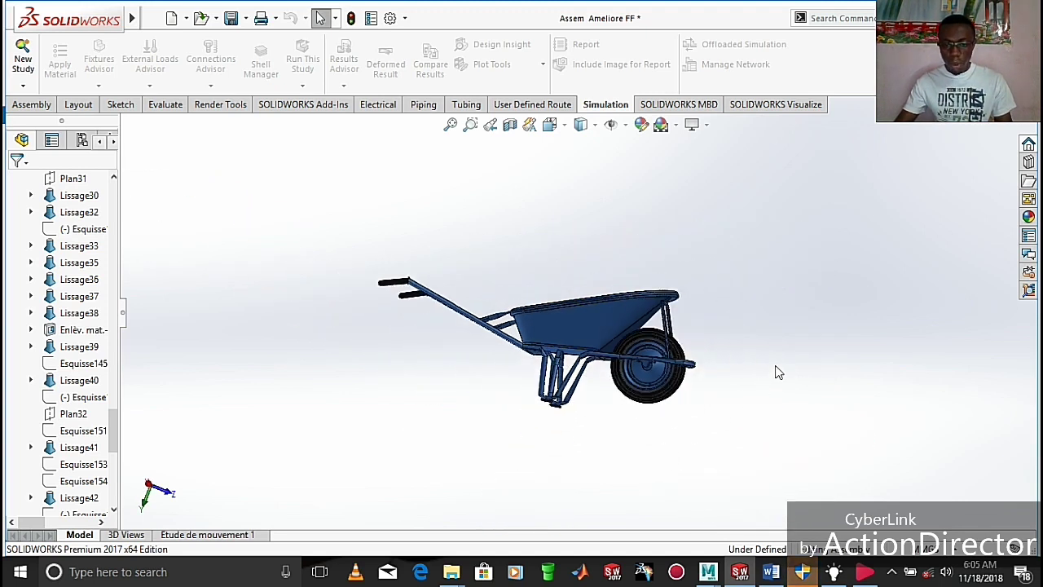
{"action": "middle_click_drag", "start_coordinate": [778, 391], "coordinate": [852, 480]}
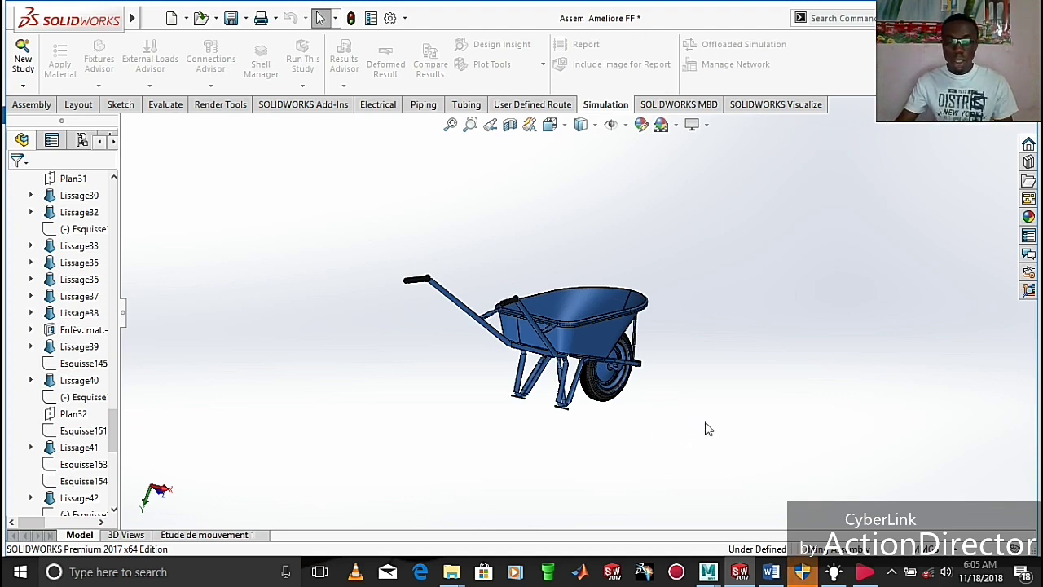
{"action": "middle_click_drag", "start_coordinate": [413, 379], "coordinate": [552, 469]}
{"action": "scroll", "coordinate": [560, 408], "scroll_direction": "down", "scroll_amount": 2}
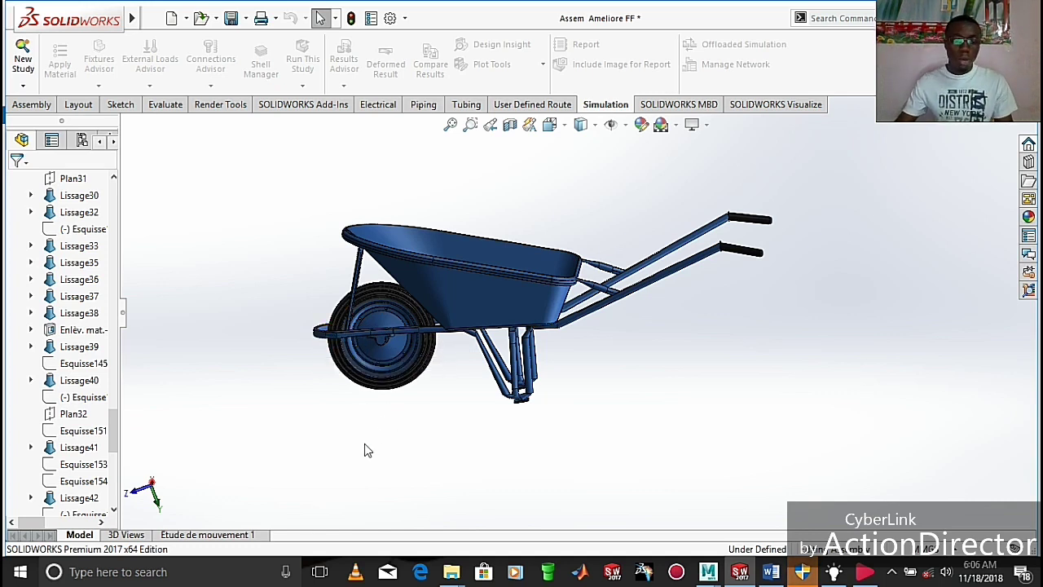
Inspect the wheel's axle bearings from underneath the wheelbarrow and return to a side view of the assembly
{"action": "middle_click_drag", "start_coordinate": [365, 447], "coordinate": [497, 246]}
{"action": "scroll", "coordinate": [517, 257], "scroll_direction": "down", "scroll_amount": 4}
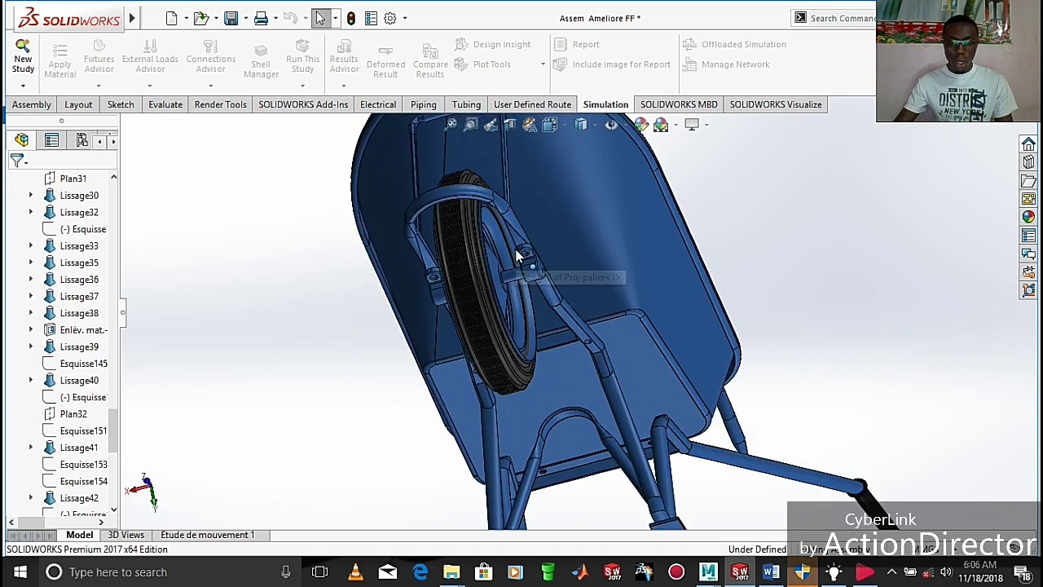
{"action": "scroll", "coordinate": [516, 257], "scroll_direction": "down", "scroll_amount": 2}
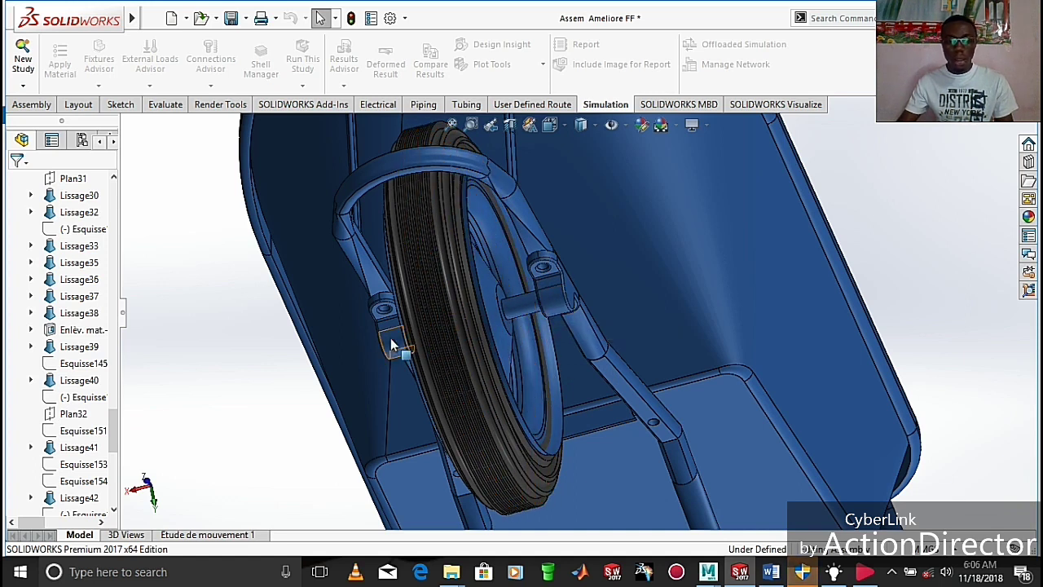
{"action": "scroll", "coordinate": [505, 375], "scroll_direction": "down", "scroll_amount": 6}
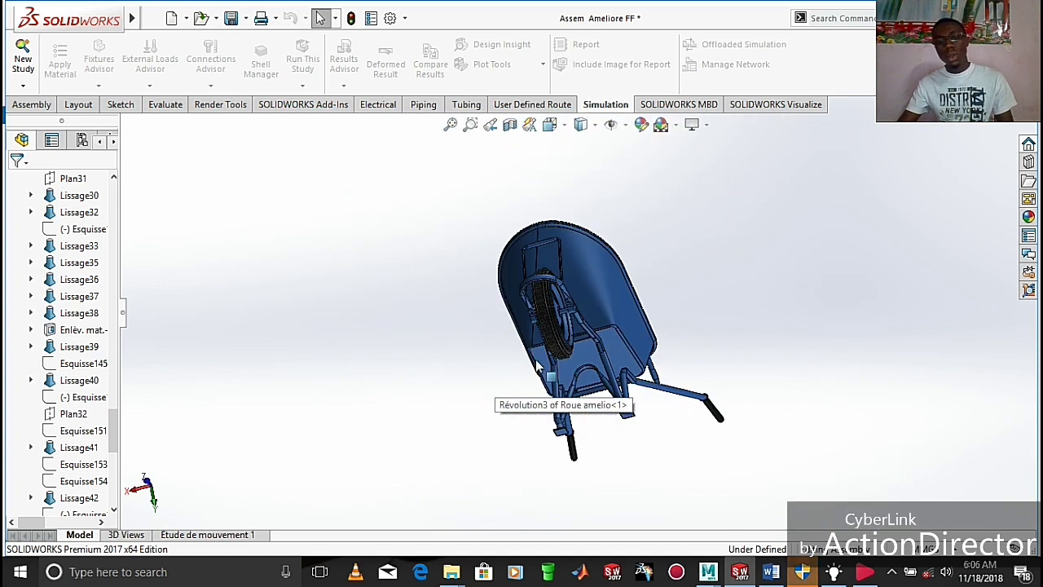
{"action": "middle_click_drag", "start_coordinate": [791, 280], "coordinate": [701, 291]}
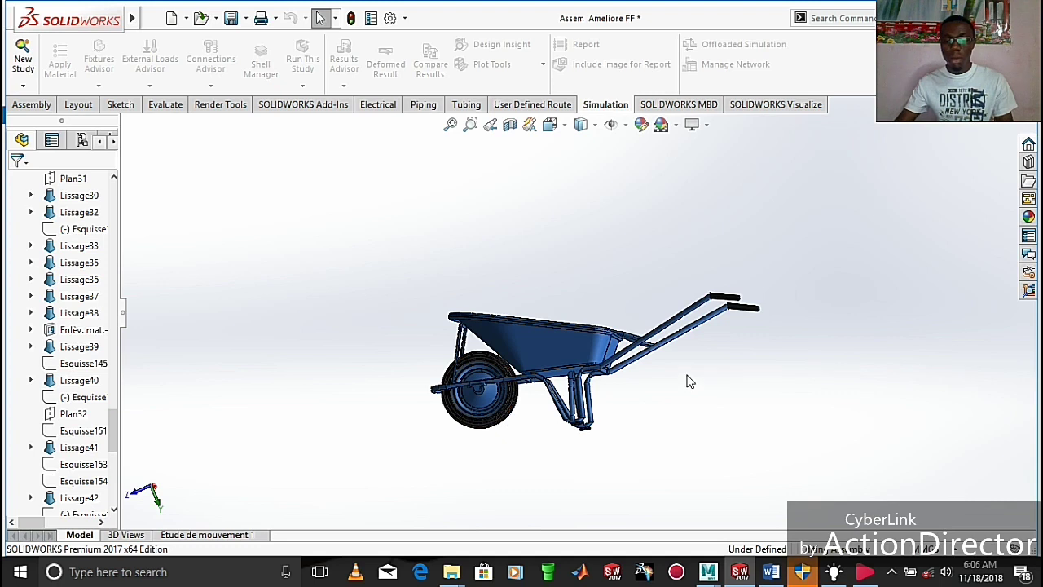
{"action": "middle_click_drag", "start_coordinate": [689, 381], "coordinate": [692, 460]}
{"action": "scroll", "coordinate": [617, 393], "scroll_direction": "down", "scroll_amount": 3}
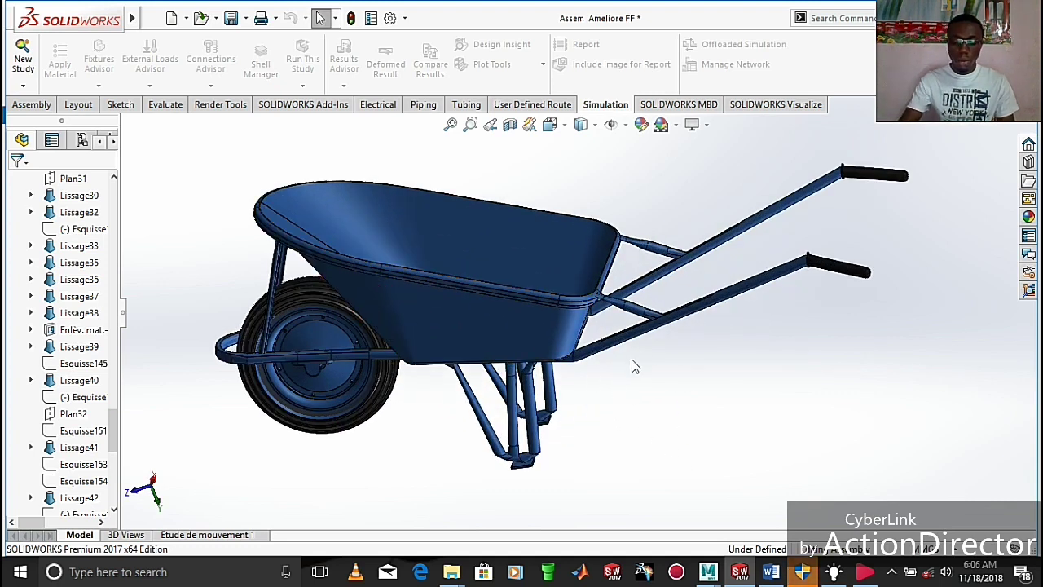
Switch to the "Assem palier u .1" assembly and inspect the axle and its two bearings from several angles
{"action": "key", "text": "ctrl+Tab"}
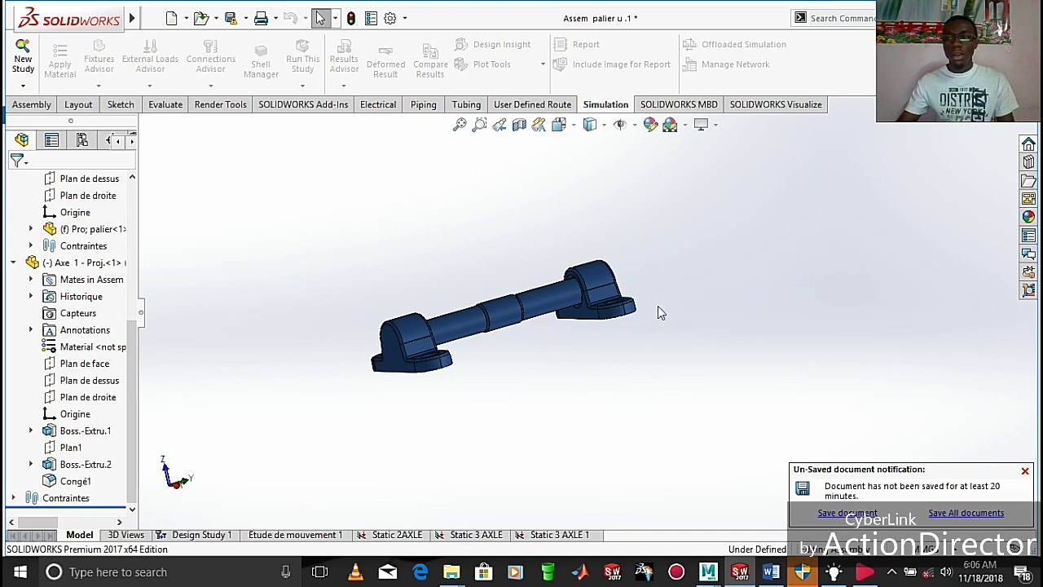
{"action": "scroll", "coordinate": [559, 301], "scroll_direction": "down", "scroll_amount": 4}
{"action": "scroll", "coordinate": [478, 378], "scroll_direction": "up", "scroll_amount": 2}
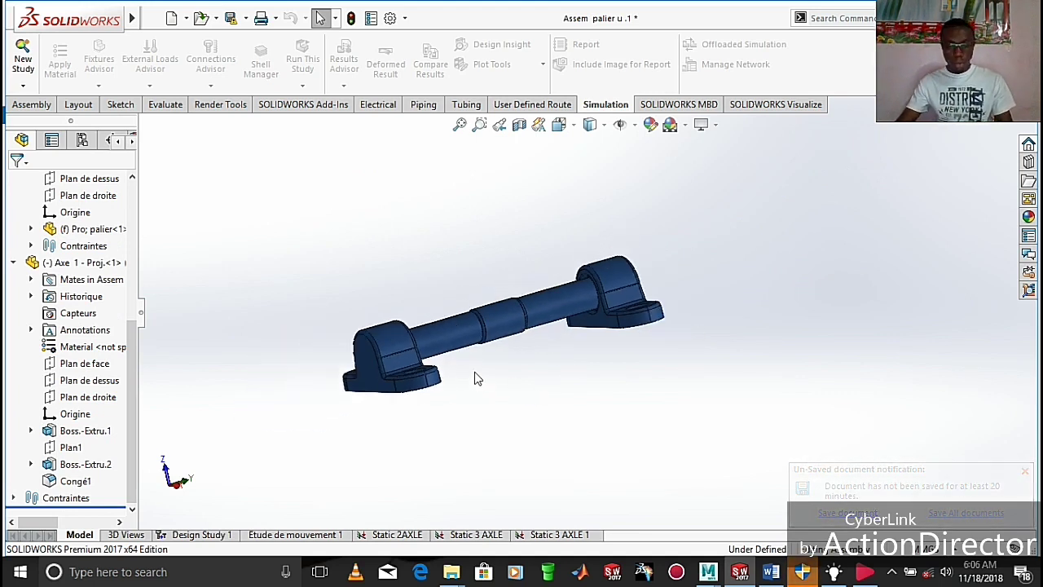
{"action": "scroll", "coordinate": [513, 358], "scroll_direction": "up", "scroll_amount": 3}
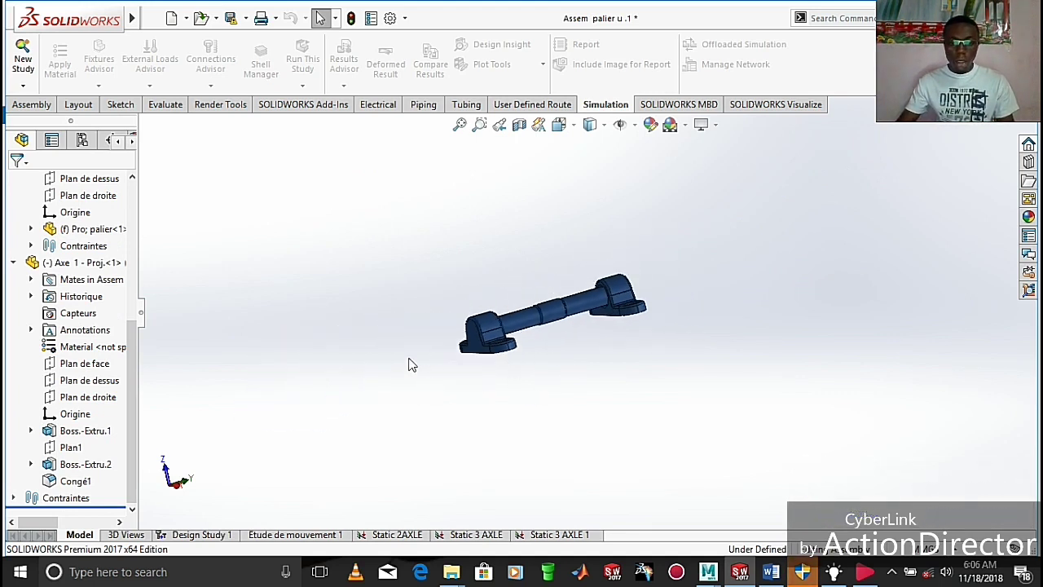
{"action": "middle_click_drag", "start_coordinate": [403, 361], "coordinate": [732, 432]}
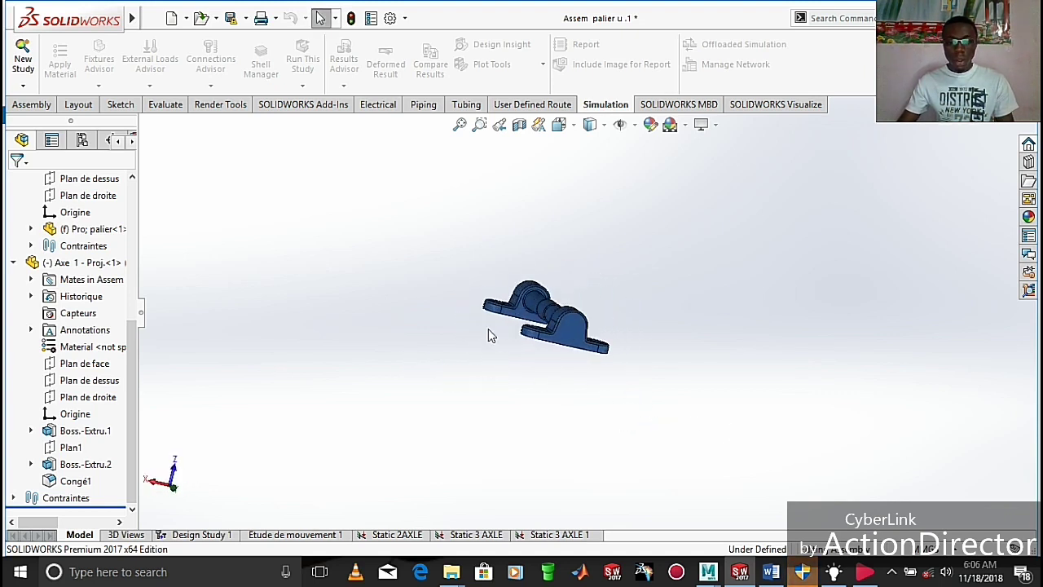
{"action": "middle_click_drag", "start_coordinate": [678, 368], "coordinate": [754, 344]}
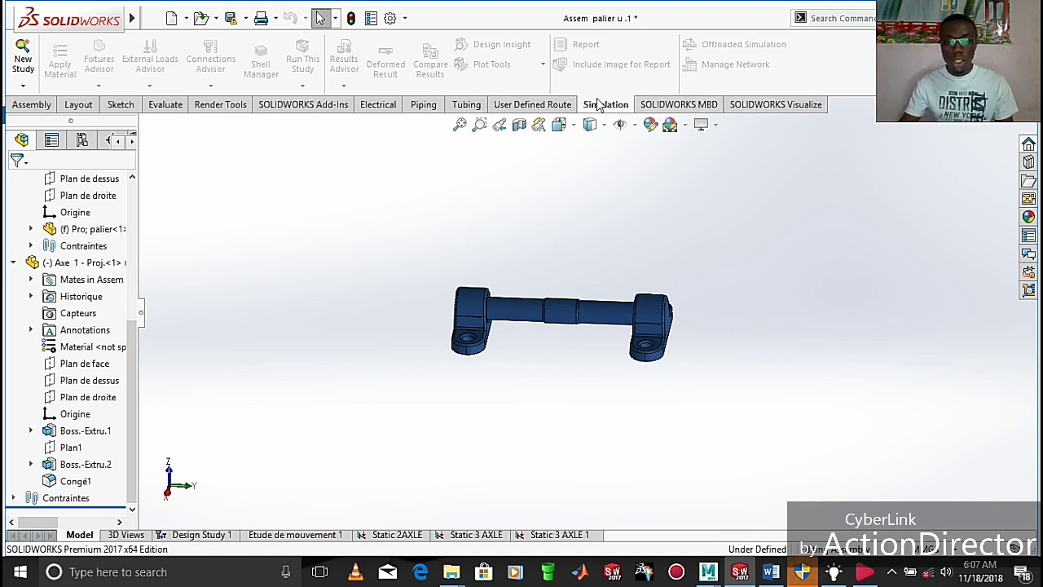
Start a new simulation study of type Static for the axle and bearing assembly
{"action": "left_click", "coordinate": [24, 87]}
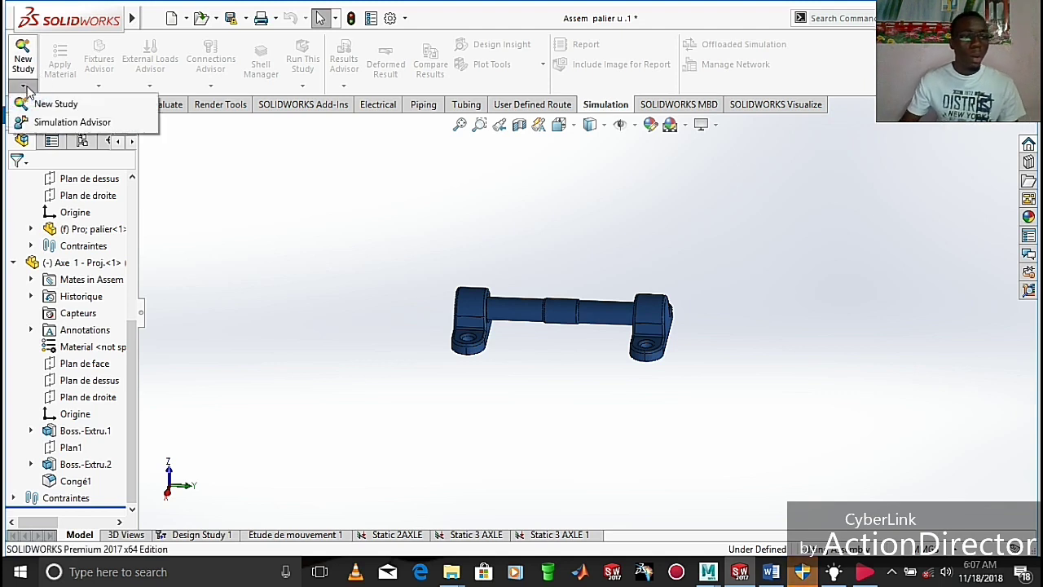
{"action": "left_click", "coordinate": [41, 104]}
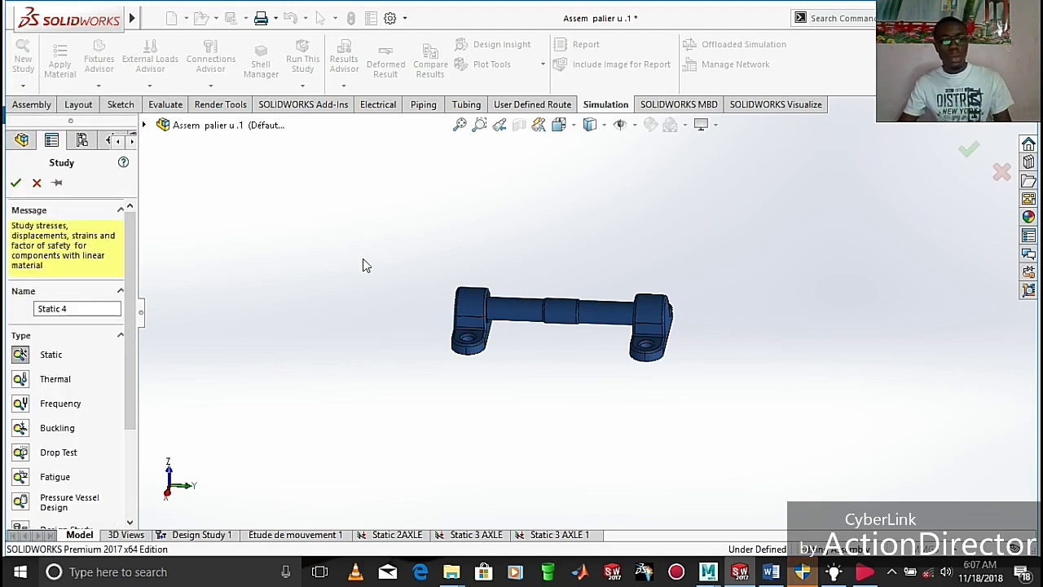
{"action": "scroll", "coordinate": [100, 295], "scroll_direction": "down", "scroll_amount": 2}
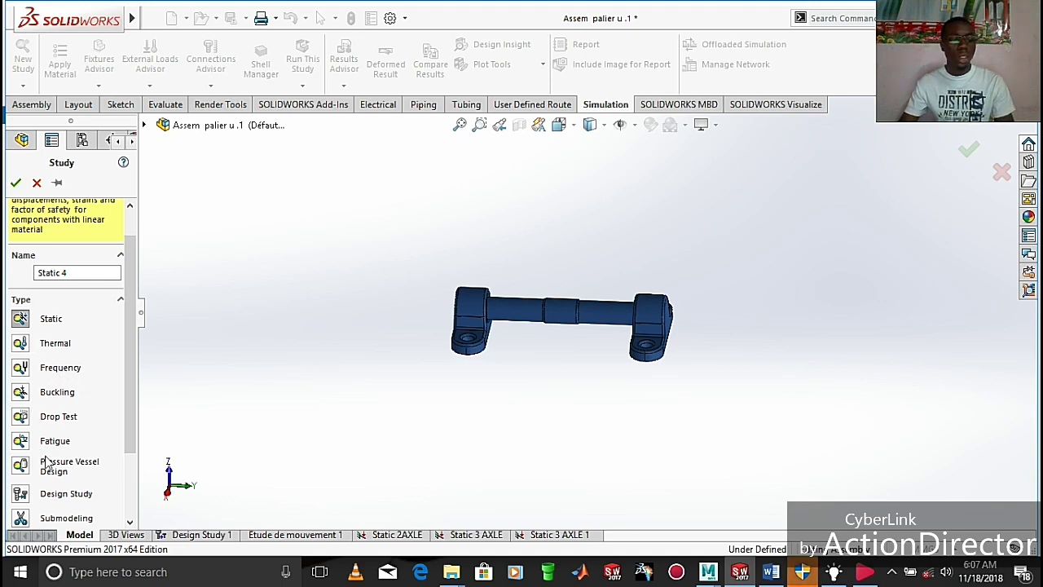
Try to create the static study under the name "Static 4. AXLE"
{"action": "left_click", "coordinate": [70, 275]}
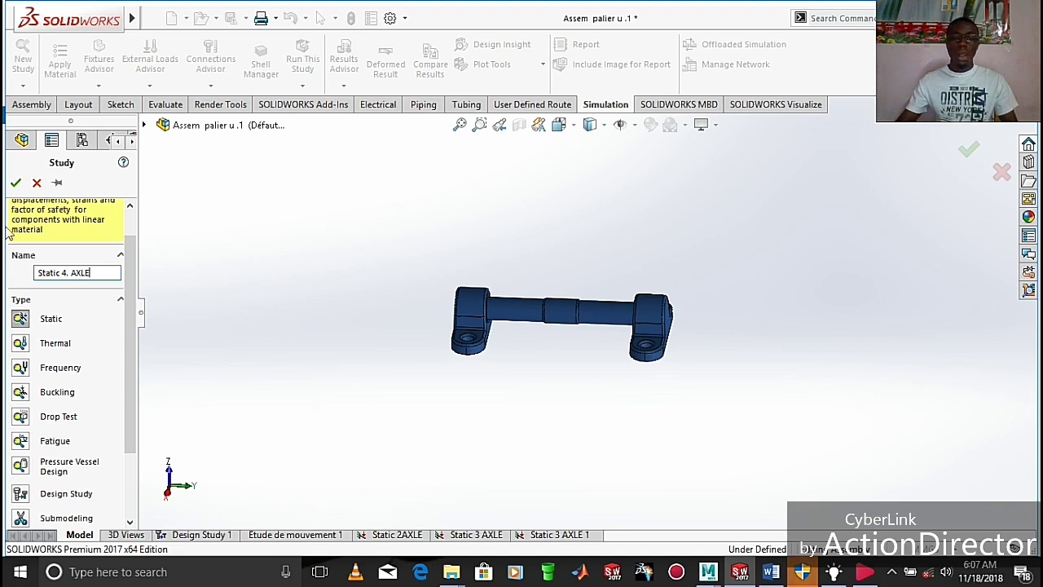
{"action": "left_click", "coordinate": [16, 183]}
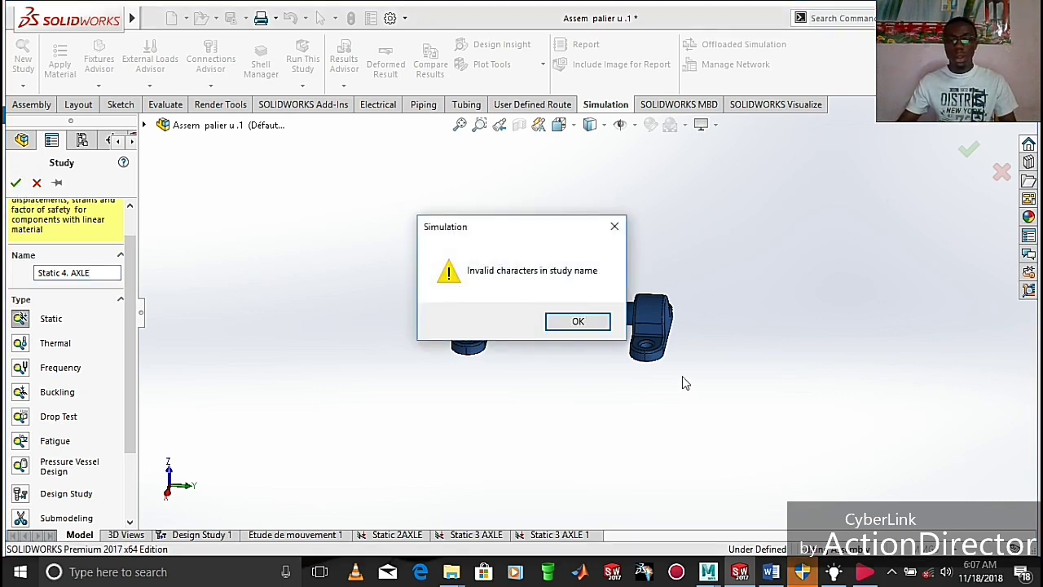
{"action": "left_click", "coordinate": [585, 323]}
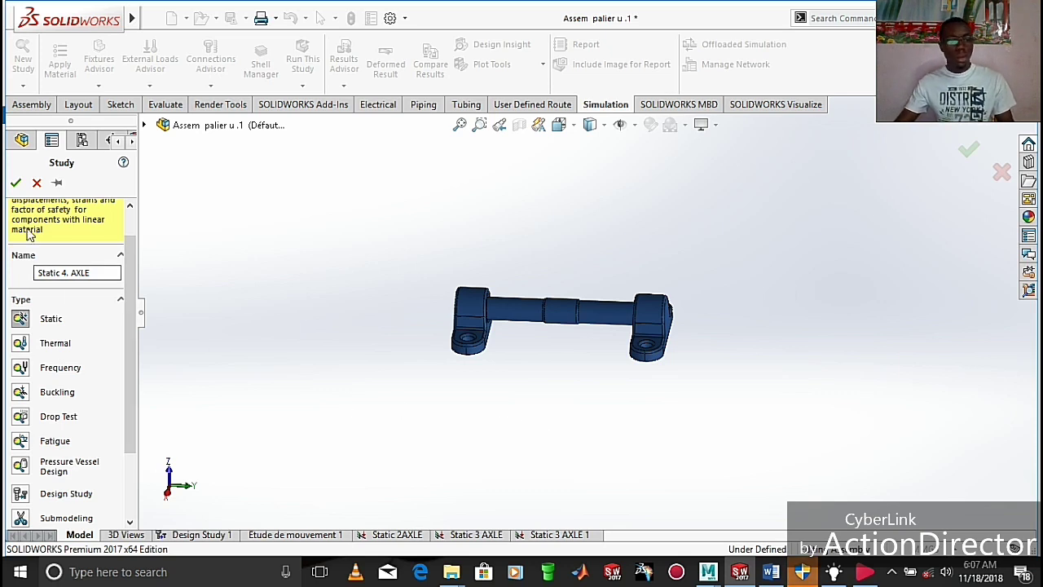
{"action": "left_click", "coordinate": [15, 182]}
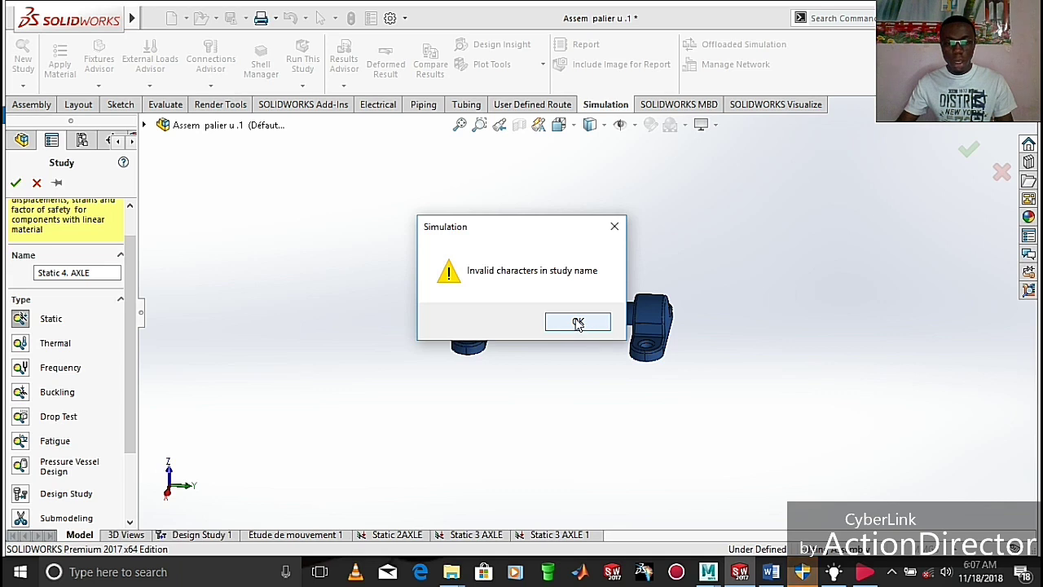
{"action": "left_click", "coordinate": [578, 323]}
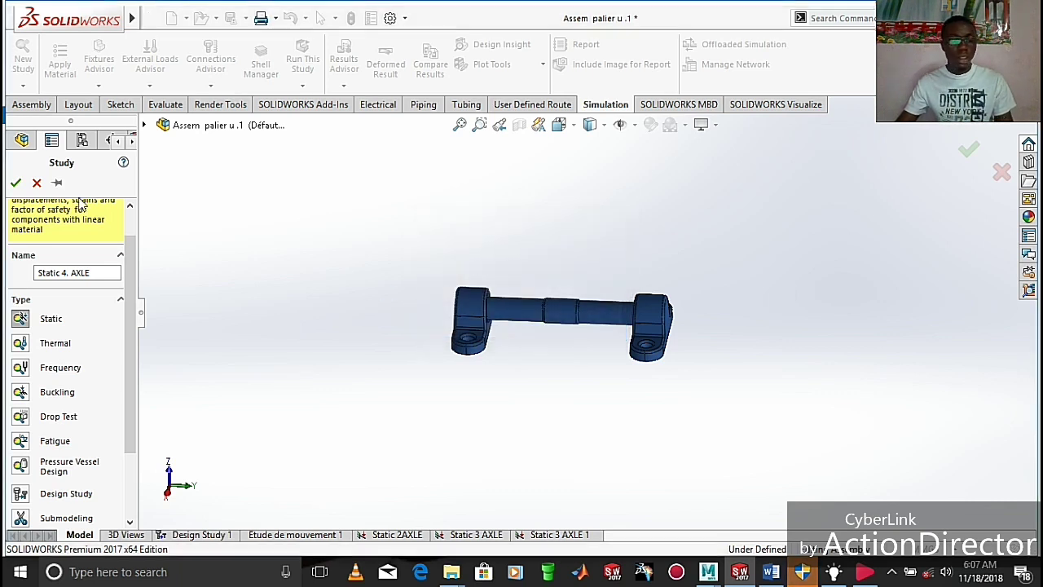
Name the study "Static AXLE" and create it
{"action": "left_click", "coordinate": [70, 274]}
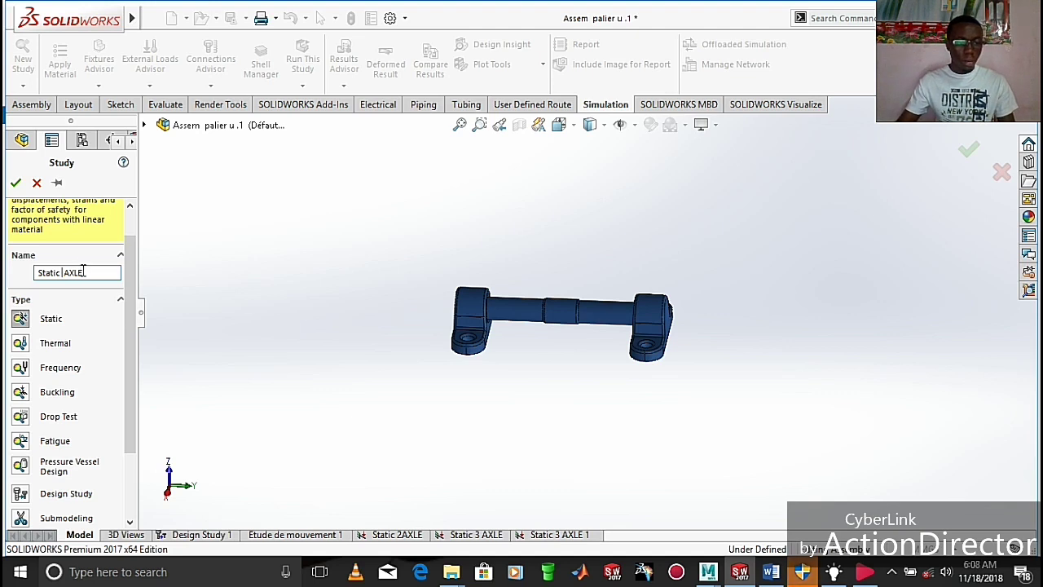
{"action": "left_click", "coordinate": [14, 184]}
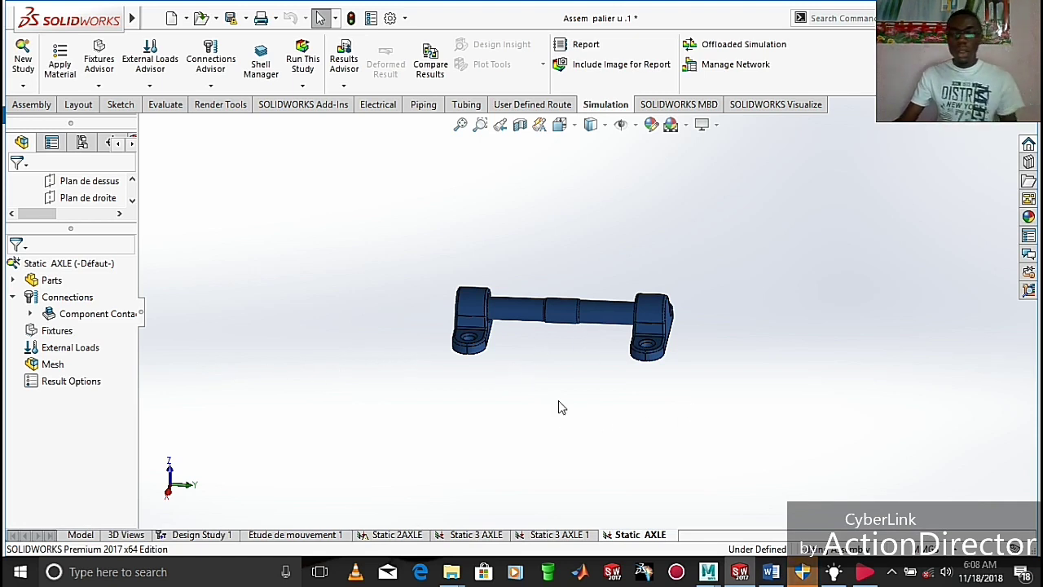
Review which parts are included in the Static AXLE study
{"action": "scroll", "coordinate": [558, 351], "scroll_direction": "down", "scroll_amount": 2}
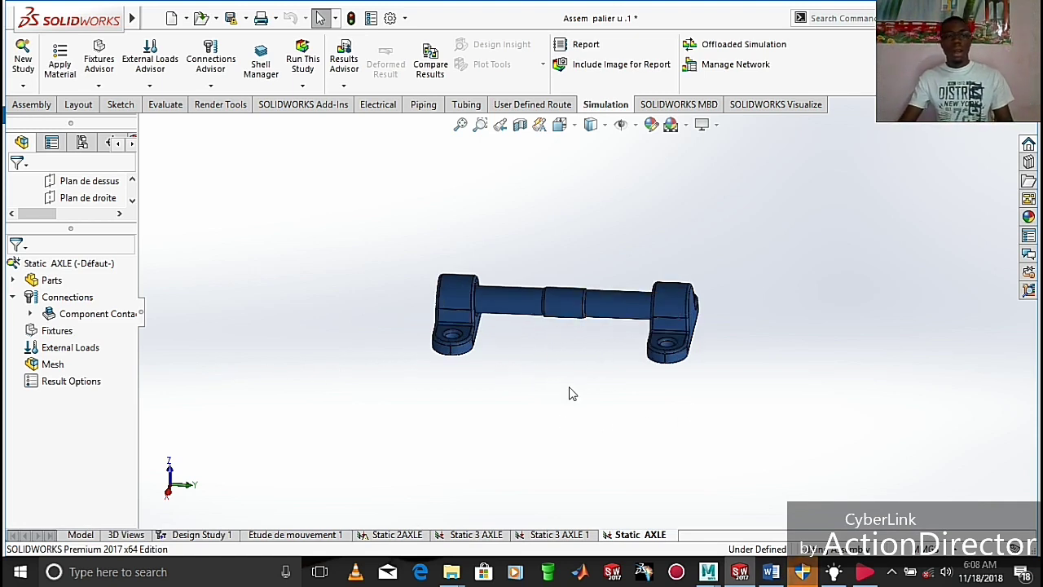
{"action": "scroll", "coordinate": [569, 374], "scroll_direction": "down", "scroll_amount": 1}
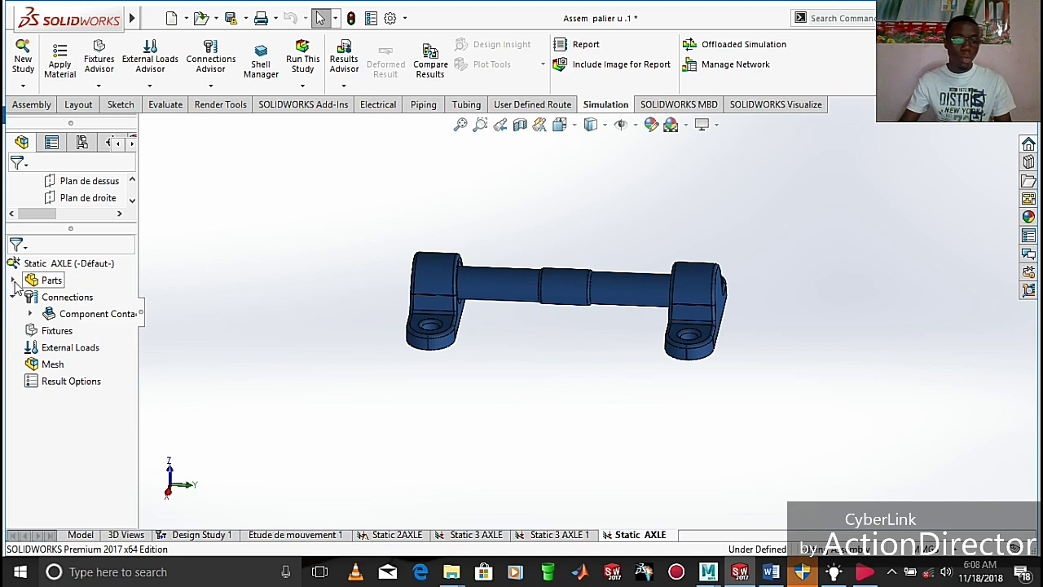
{"action": "left_click", "coordinate": [14, 280]}
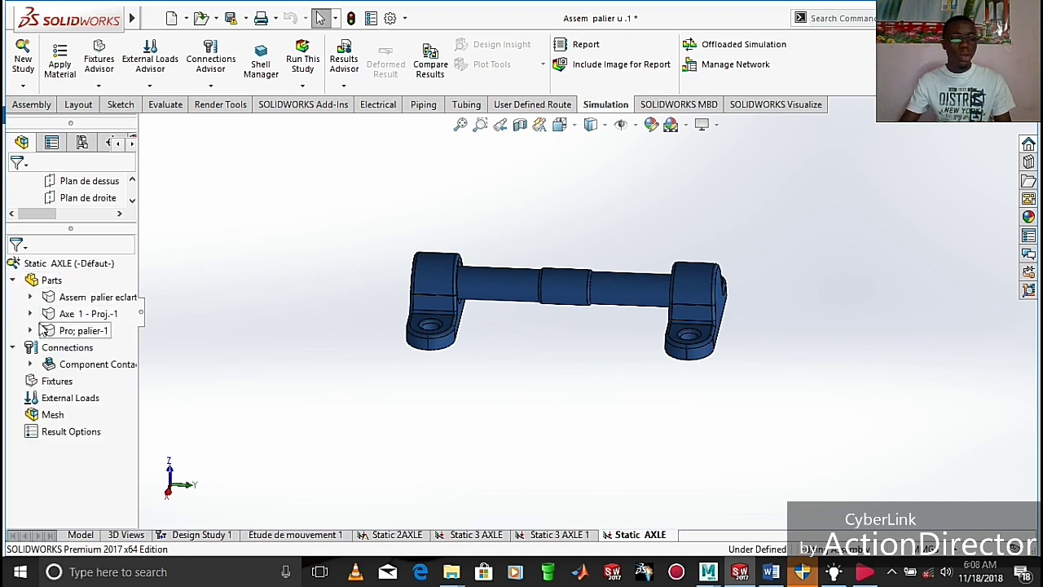
{"action": "left_click", "coordinate": [12, 280]}
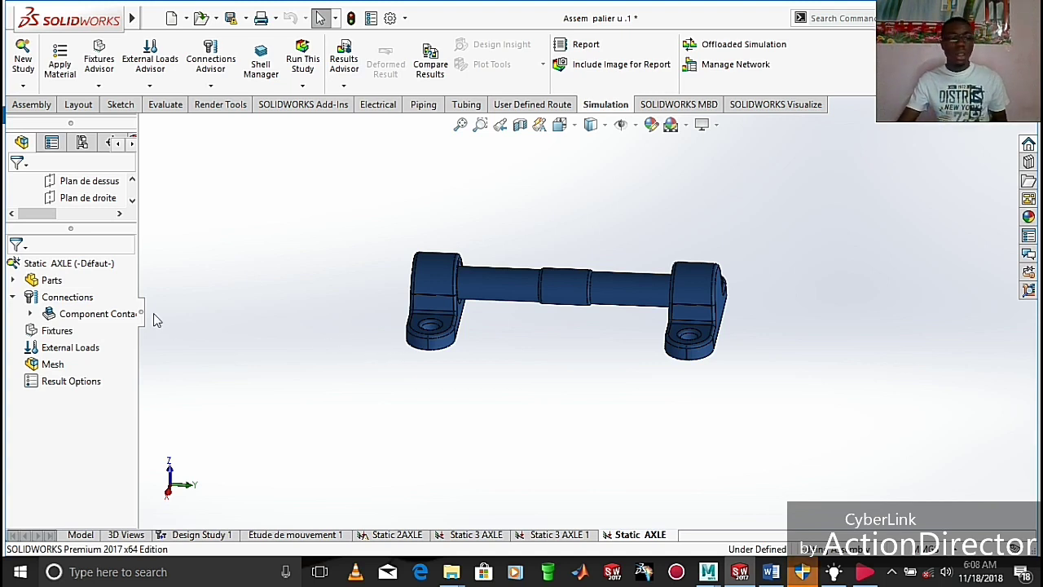
{"action": "left_click", "coordinate": [13, 280]}
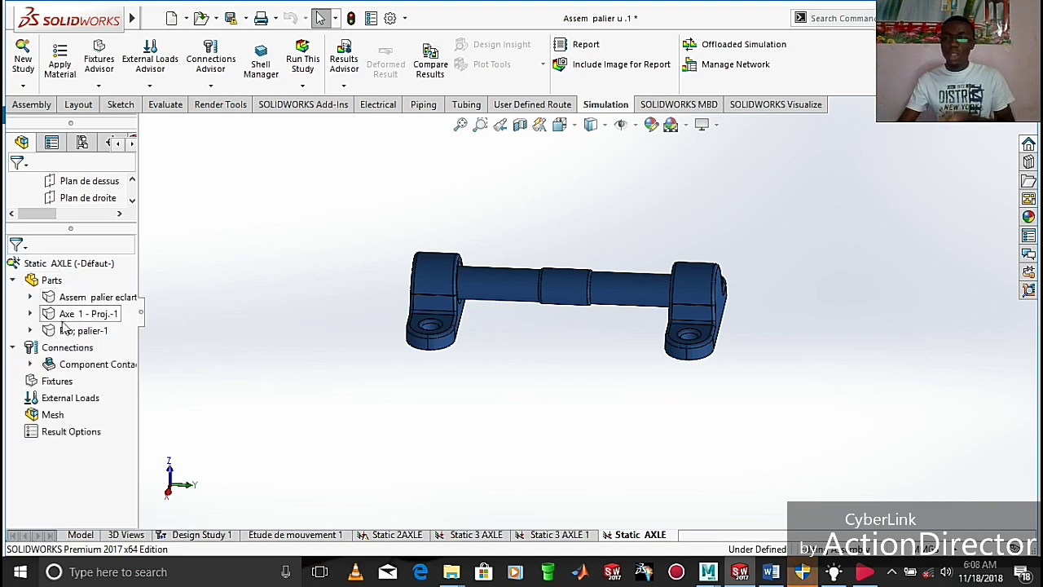
{"action": "left_click", "coordinate": [13, 281]}
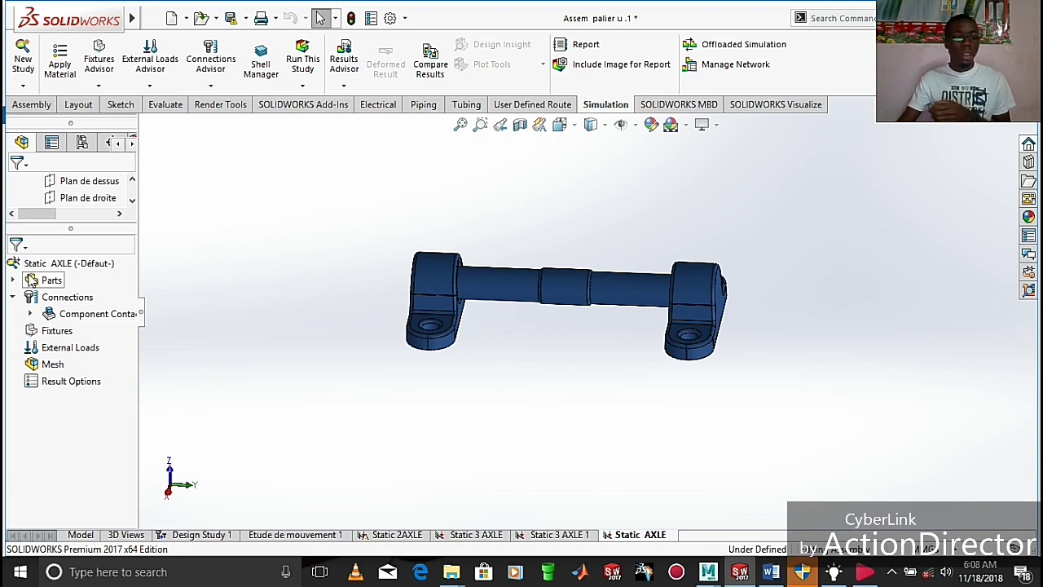
Apply AISI 1020 steel from the SOLIDWORKS Materials library to all parts of the Static AXLE study
{"action": "right_click", "coordinate": [30, 283]}
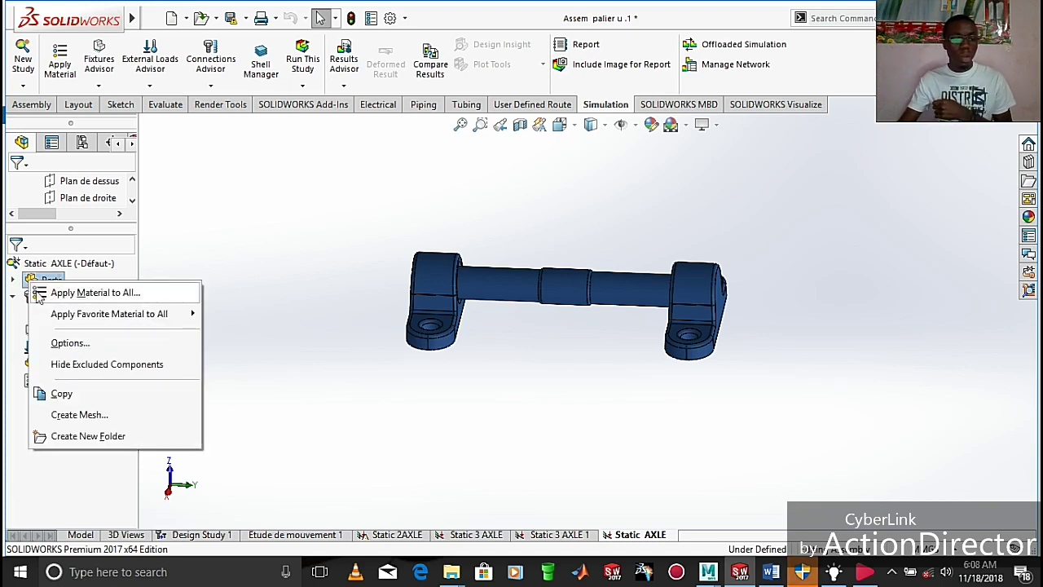
{"action": "left_click", "coordinate": [49, 292]}
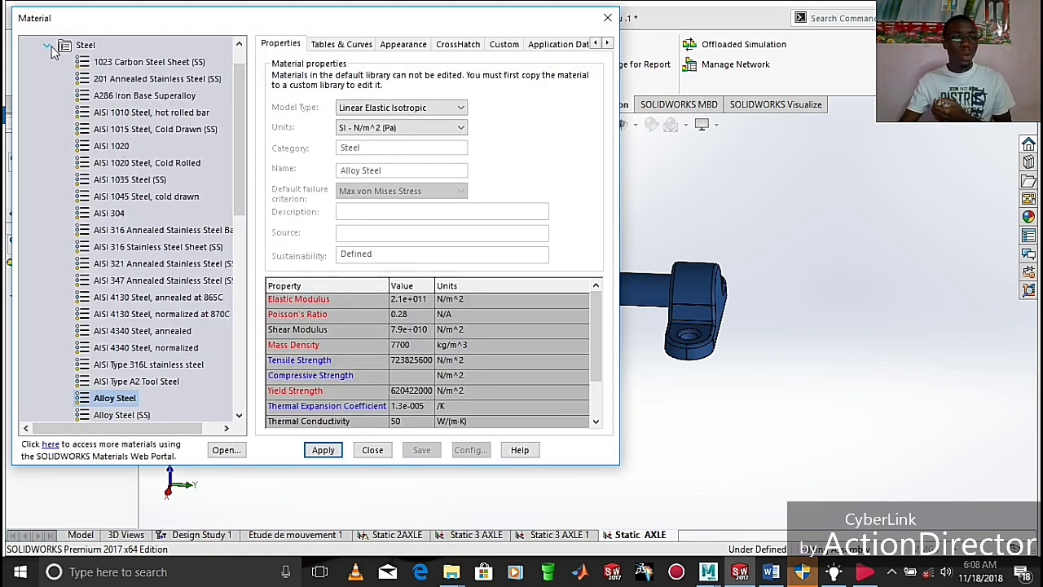
{"action": "left_click", "coordinate": [48, 45]}
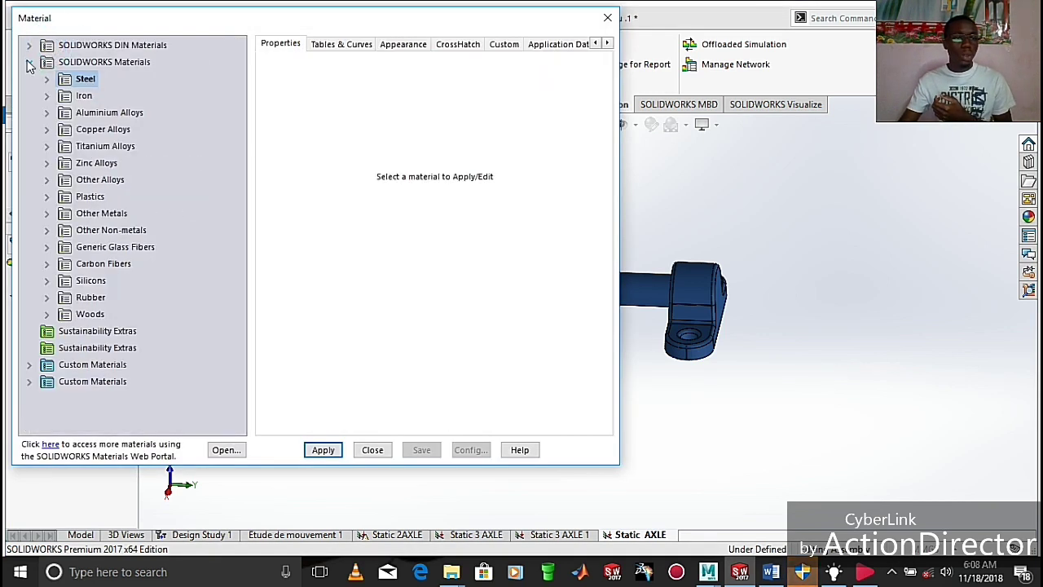
{"action": "left_click", "coordinate": [30, 62]}
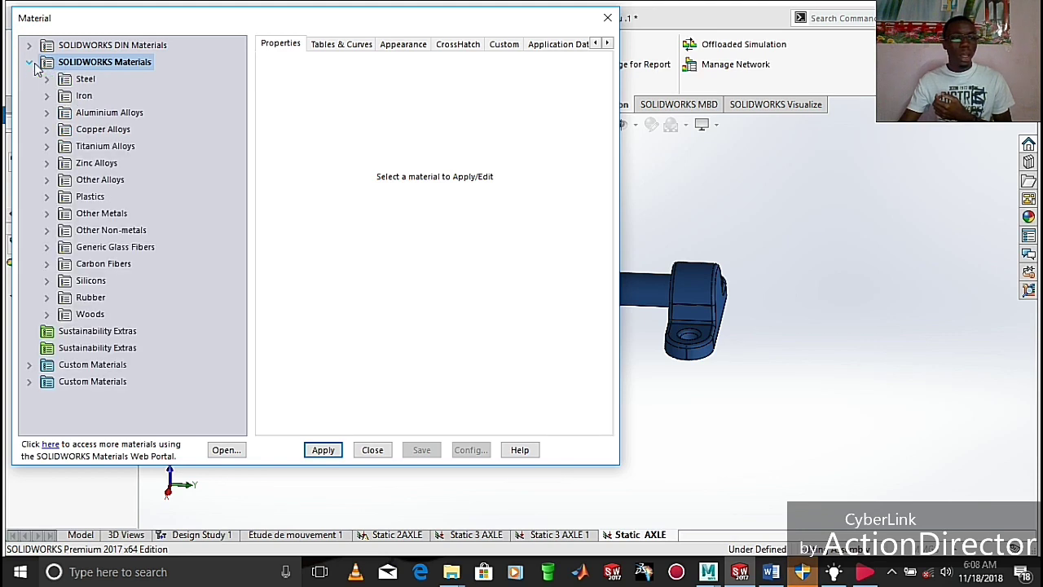
{"action": "left_click", "coordinate": [29, 63]}
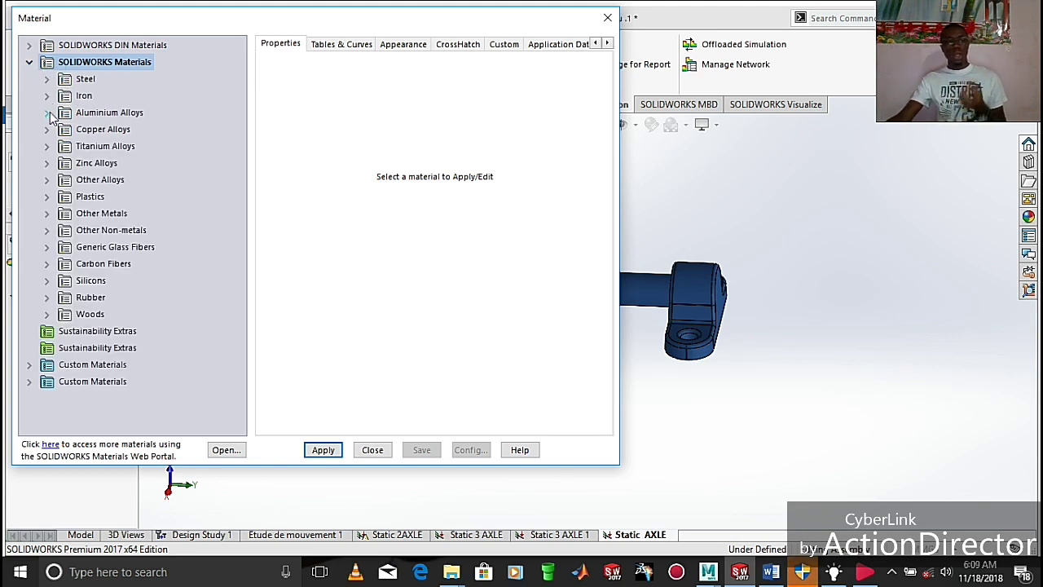
{"action": "left_click", "coordinate": [46, 80]}
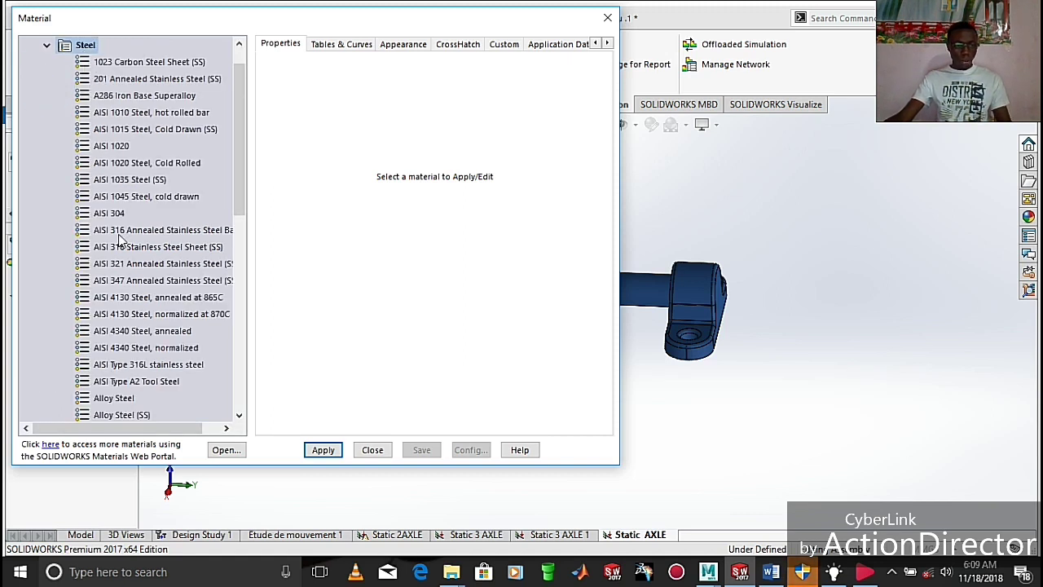
{"action": "left_click", "coordinate": [118, 149]}
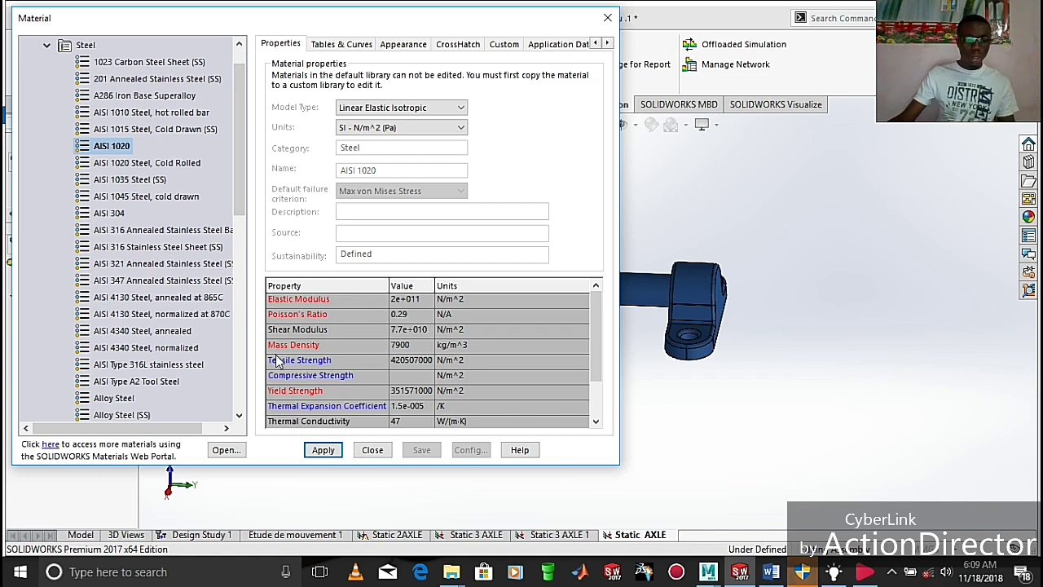
{"action": "left_click", "coordinate": [322, 455]}
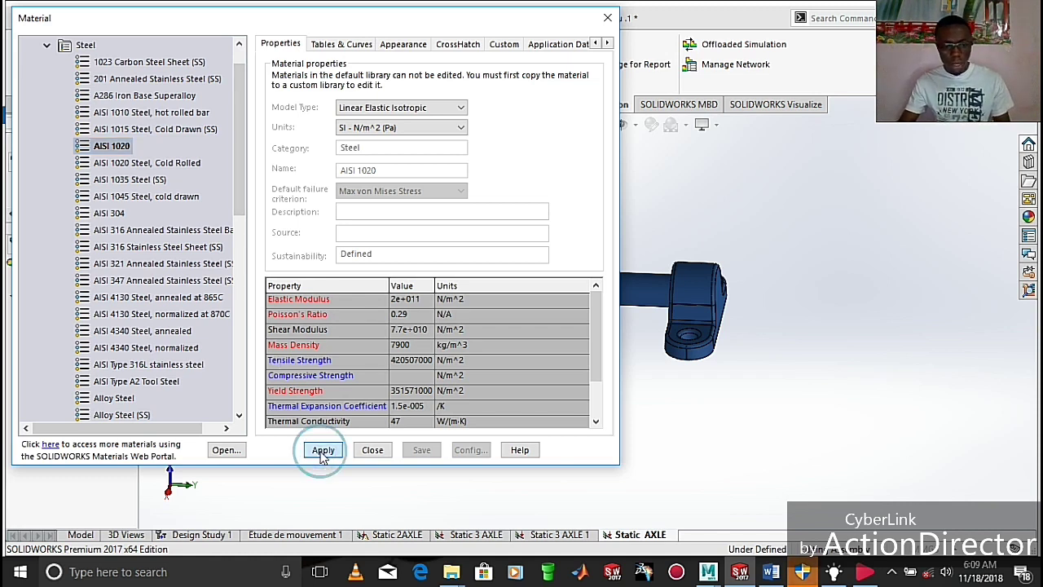
{"action": "left_click", "coordinate": [373, 451]}
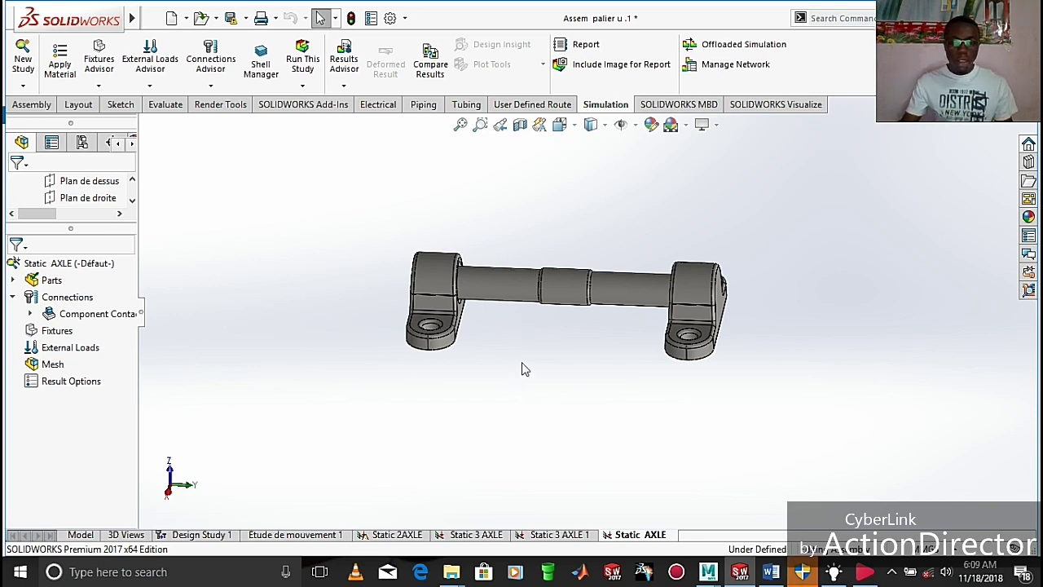
Add a Fixed Geometry fixture to the flat underside faces of both bearing housings
{"action": "scroll", "coordinate": [544, 304], "scroll_direction": "down", "scroll_amount": 2}
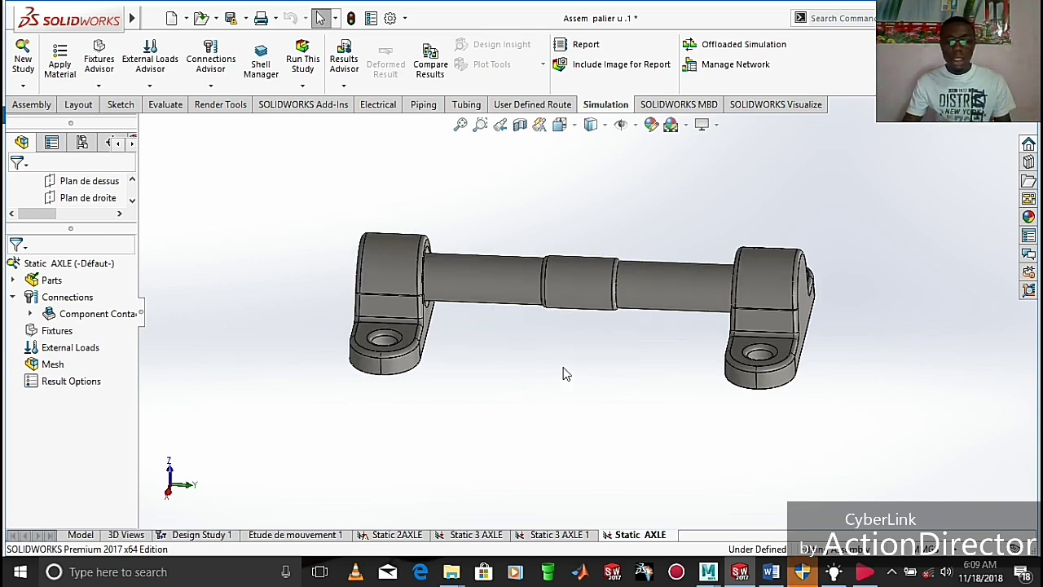
{"action": "middle_click_drag", "start_coordinate": [561, 372], "coordinate": [588, 378]}
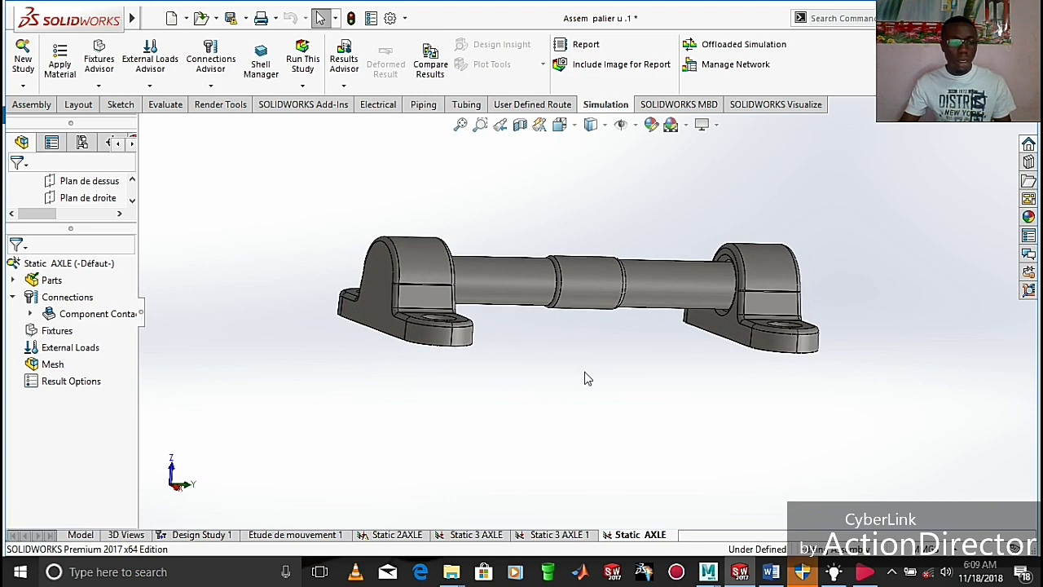
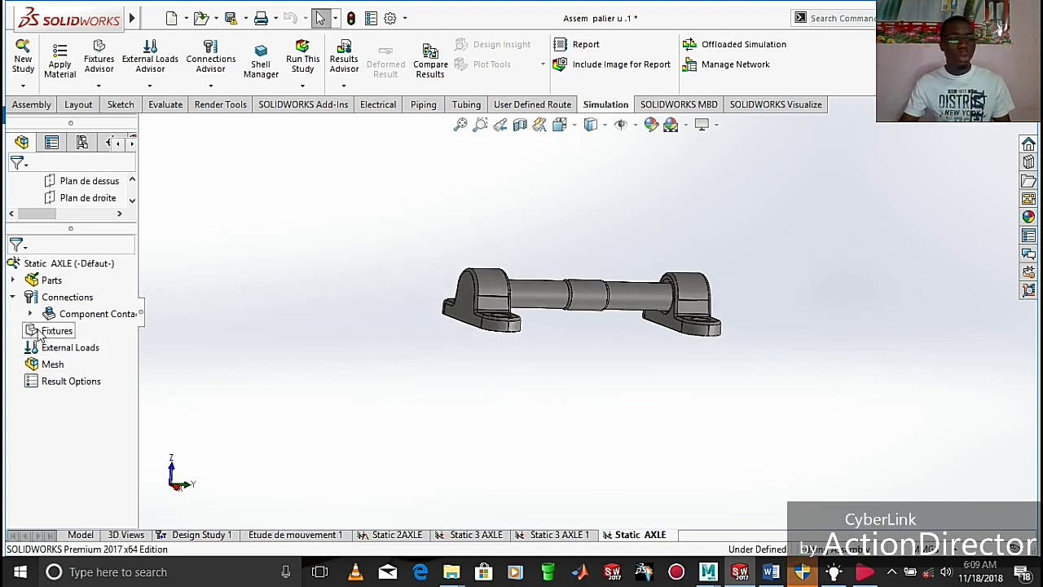
{"action": "right_click", "coordinate": [39, 336]}
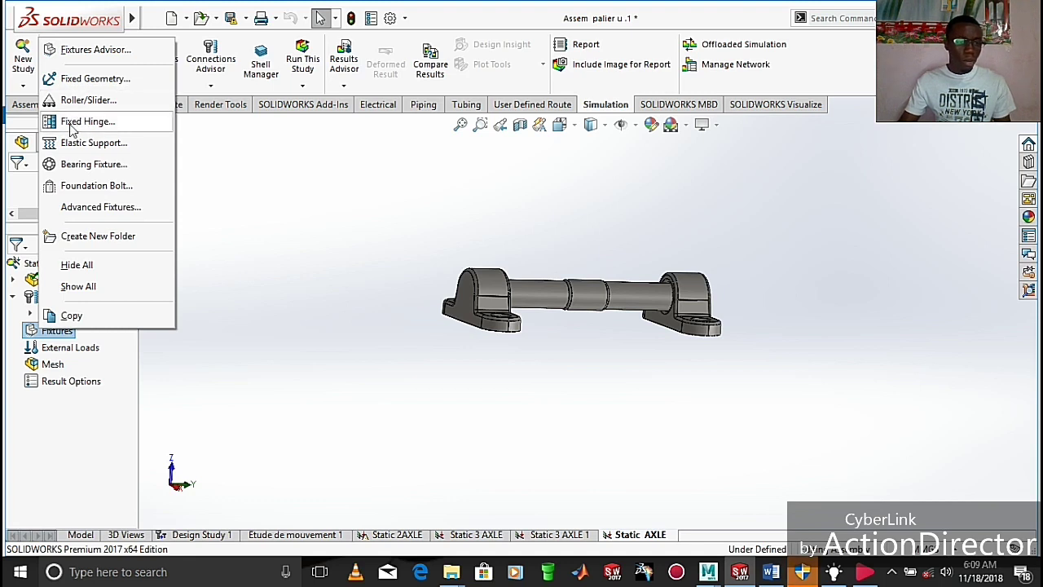
{"action": "left_click", "coordinate": [95, 79]}
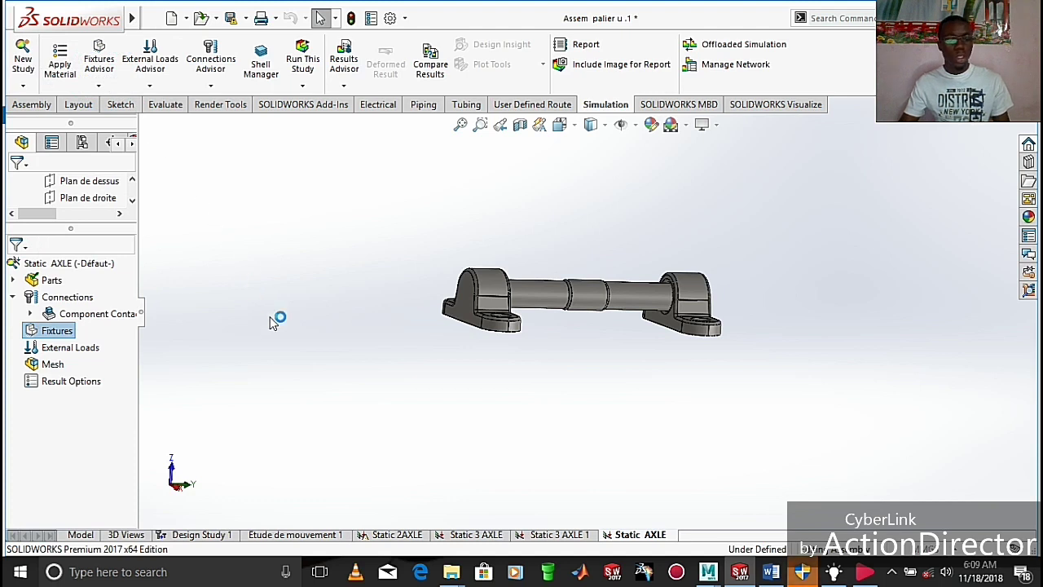
{"action": "scroll", "coordinate": [631, 416], "scroll_direction": "up", "scroll_amount": 1}
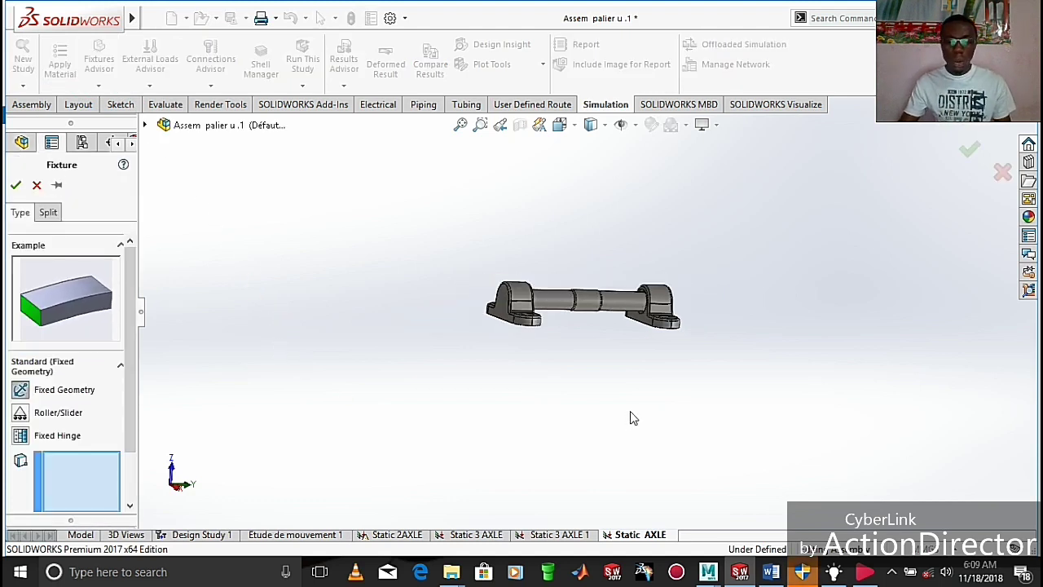
{"action": "middle_click_drag", "start_coordinate": [618, 412], "coordinate": [601, 310]}
{"action": "scroll", "coordinate": [601, 309], "scroll_direction": "down", "scroll_amount": 2}
{"action": "left_click", "coordinate": [432, 342]}
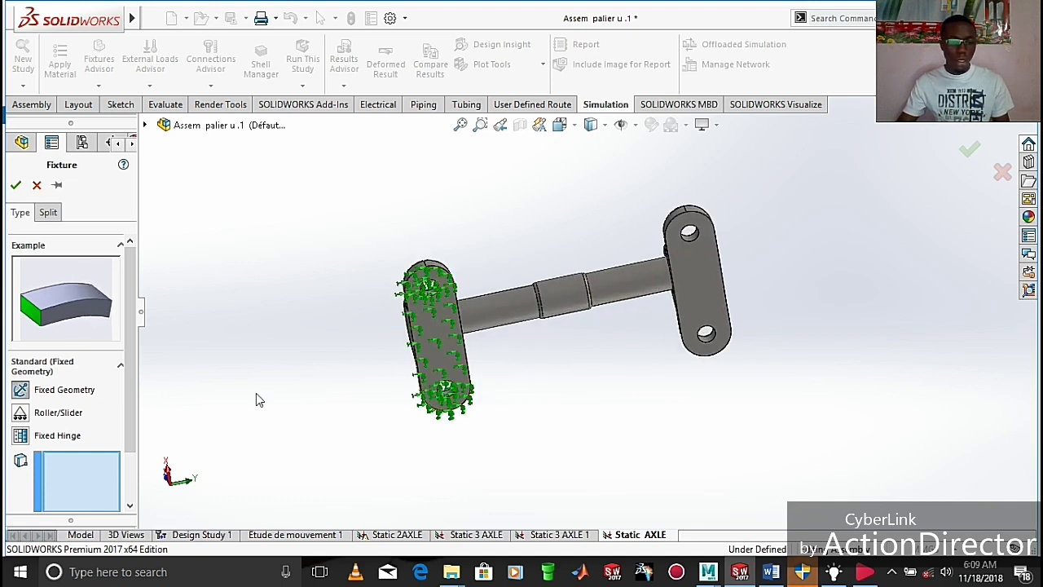
{"action": "left_click", "coordinate": [445, 322]}
{"action": "left_click", "coordinate": [433, 337]}
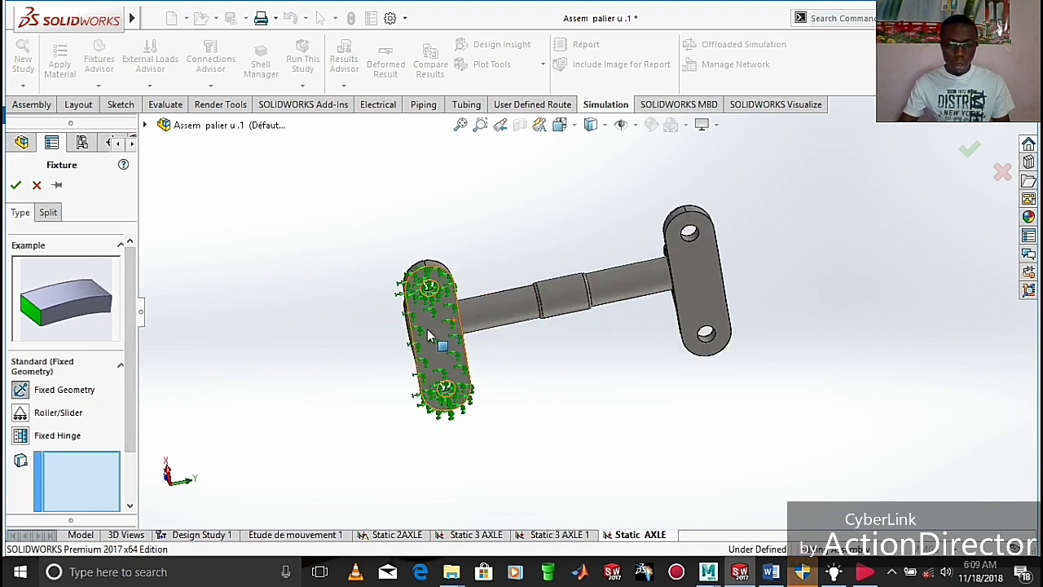
{"action": "left_click", "coordinate": [433, 336]}
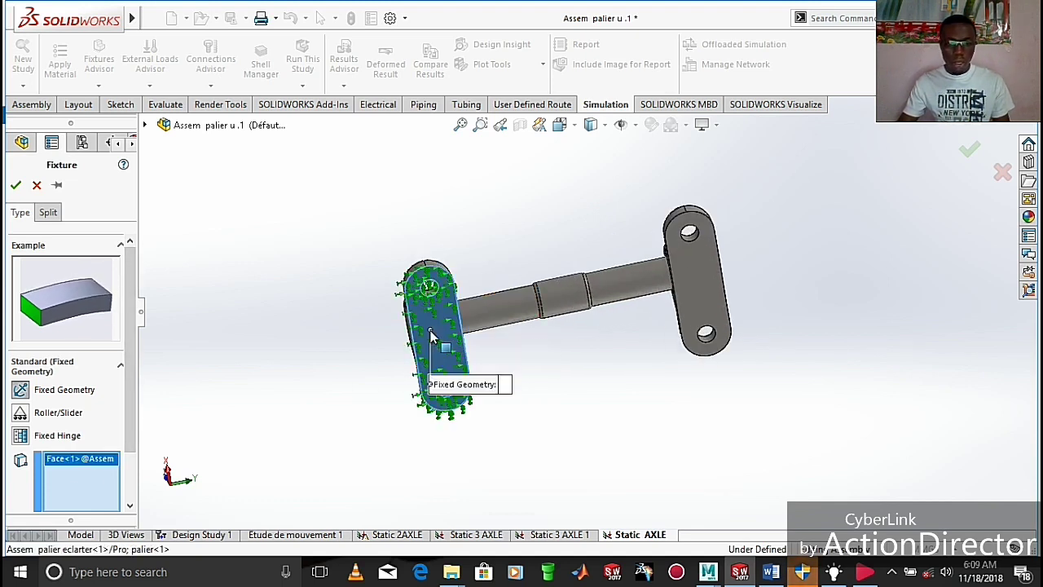
{"action": "left_click", "coordinate": [714, 294]}
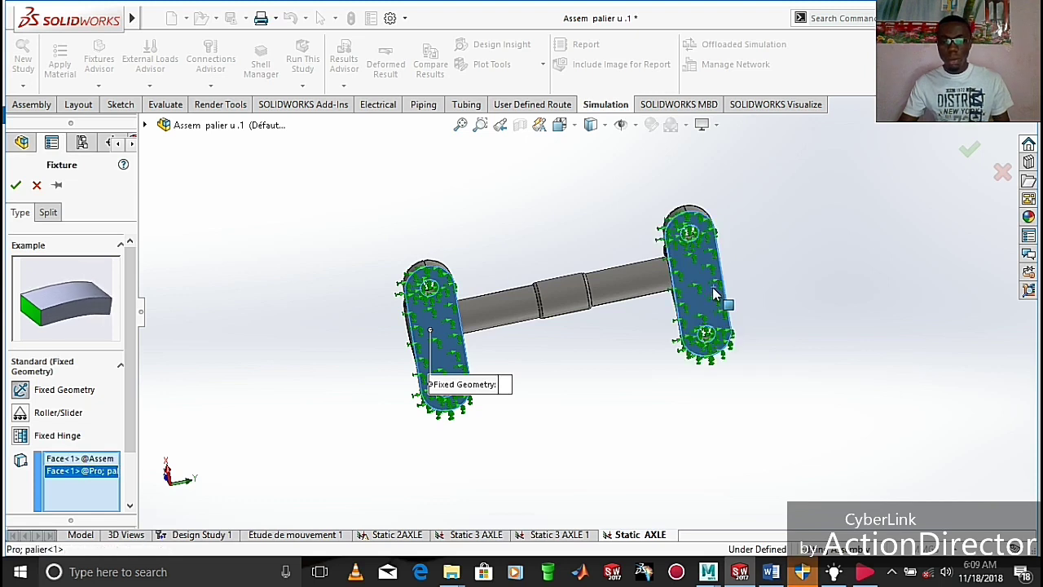
{"action": "left_click", "coordinate": [20, 185]}
Hide the symbols of the fixed geometry fixture on the bearing housings
{"action": "middle_click_drag", "start_coordinate": [492, 203], "coordinate": [677, 271]}
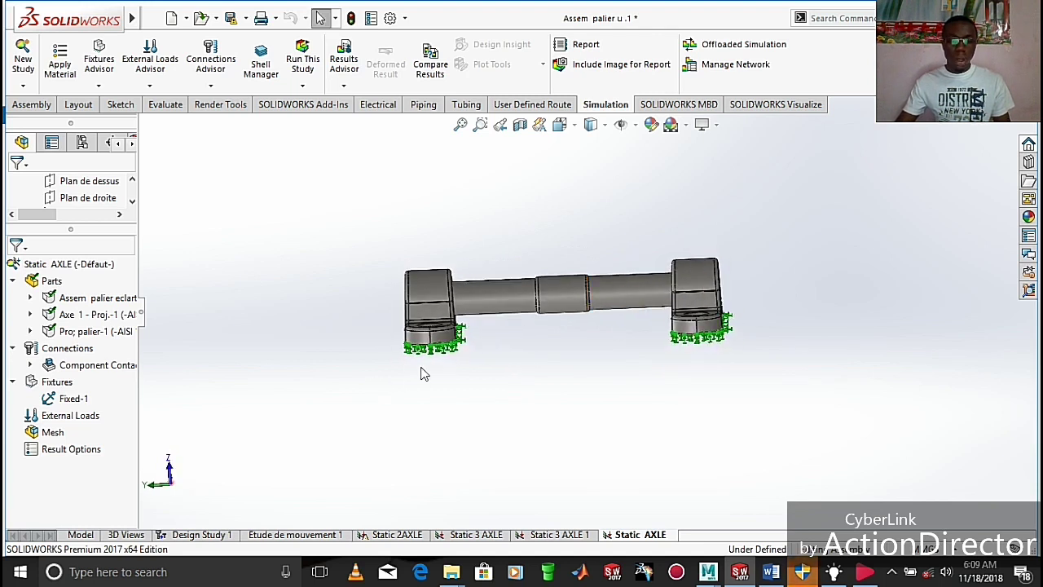
{"action": "scroll", "coordinate": [470, 334], "scroll_direction": "down", "scroll_amount": 5}
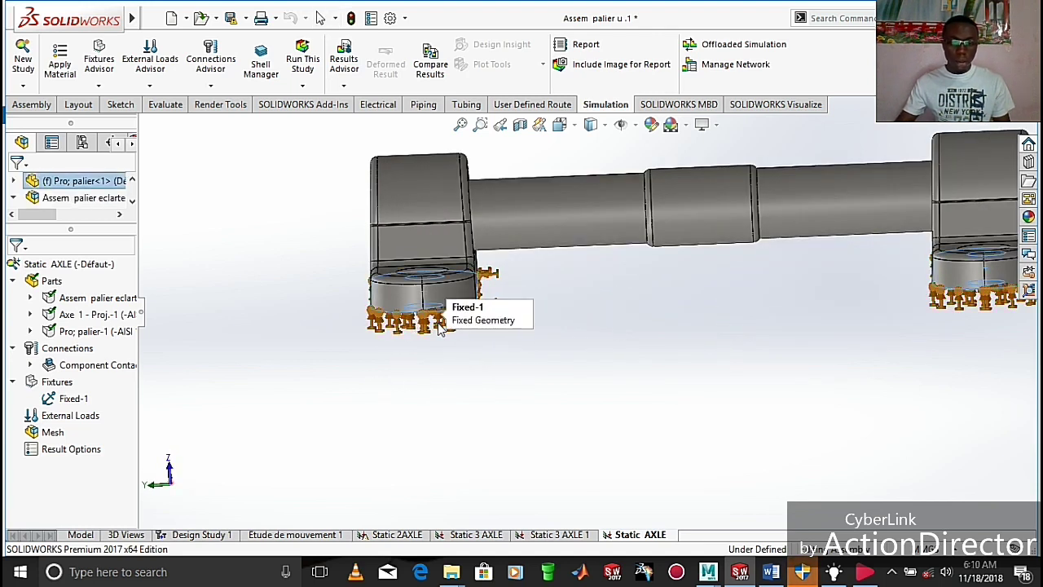
{"action": "right_click", "coordinate": [48, 397]}
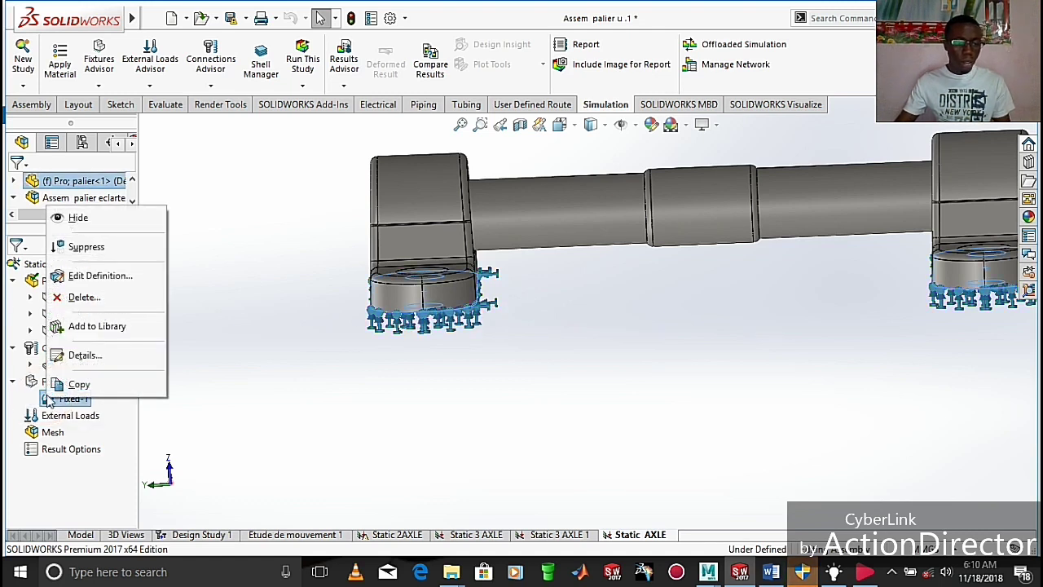
{"action": "left_click", "coordinate": [77, 218]}
{"action": "key", "text": "f"}
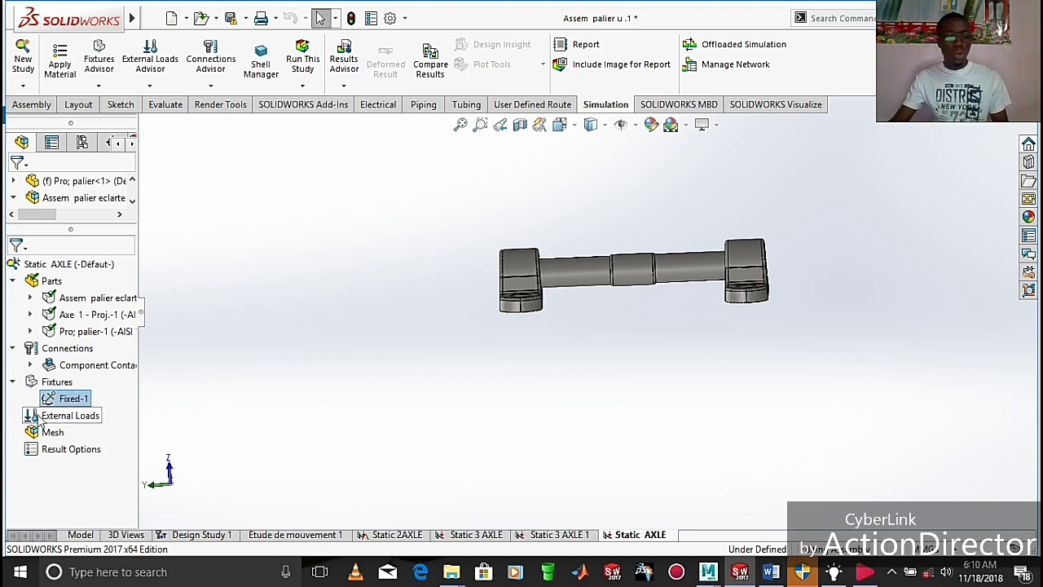
Apply a normal force of 4000 N per item to the cylindrical face of the axle's raised middle section
{"action": "right_click", "coordinate": [36, 420]}
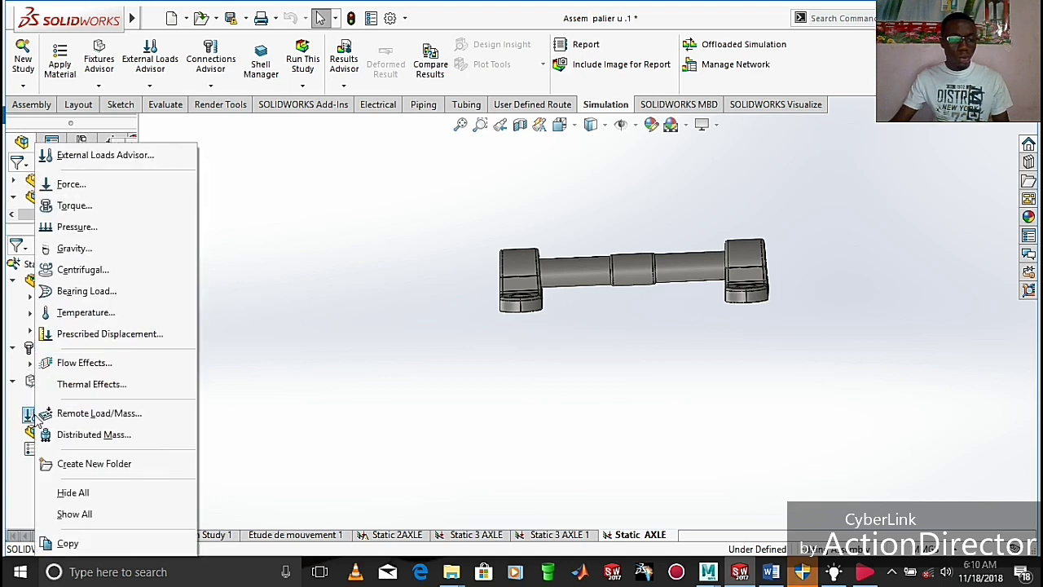
{"action": "left_click", "coordinate": [69, 186]}
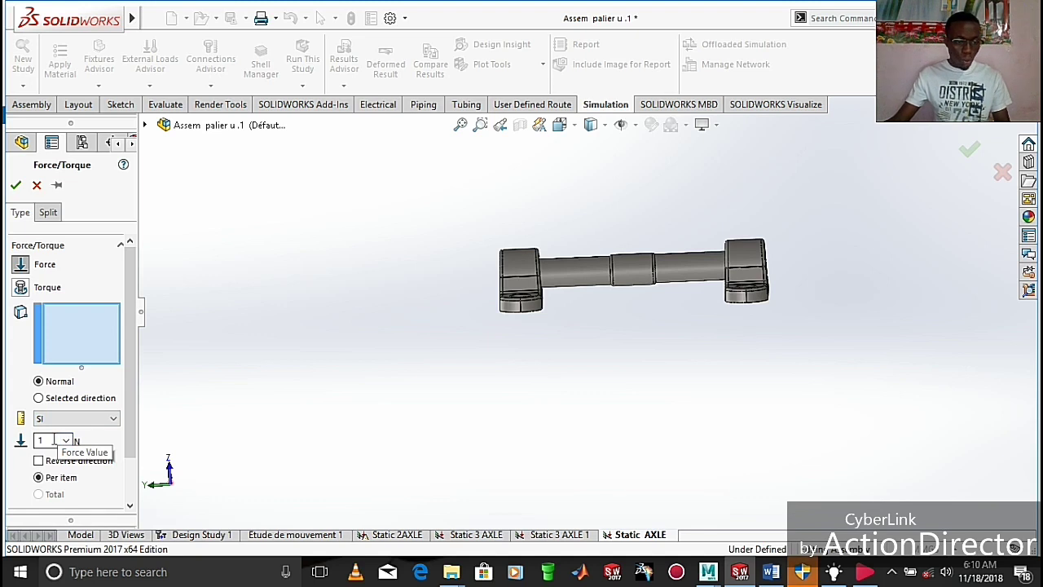
{"action": "double_click", "coordinate": [53, 440]}
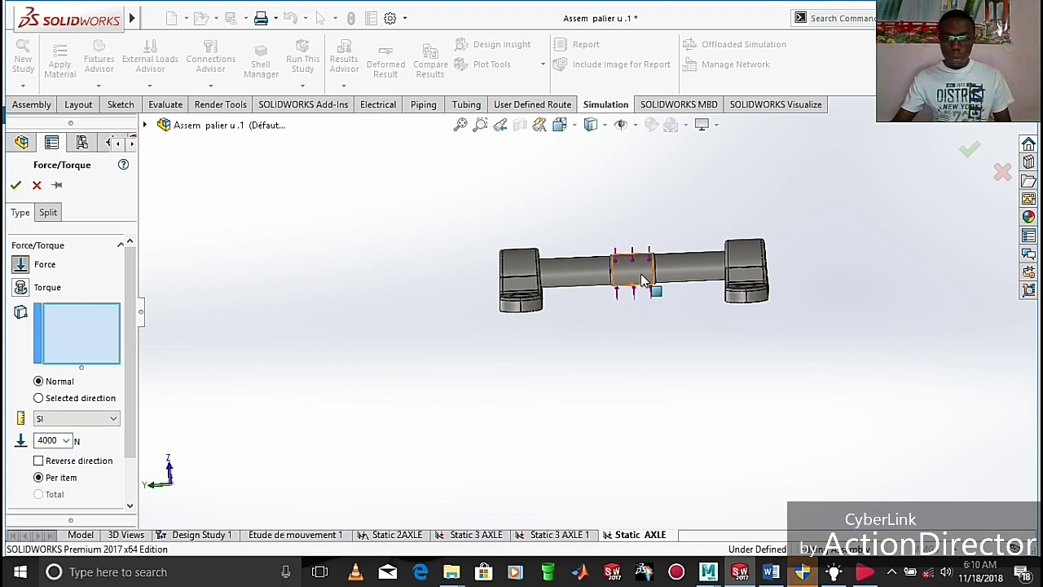
{"action": "scroll", "coordinate": [643, 282], "scroll_direction": "down", "scroll_amount": 3}
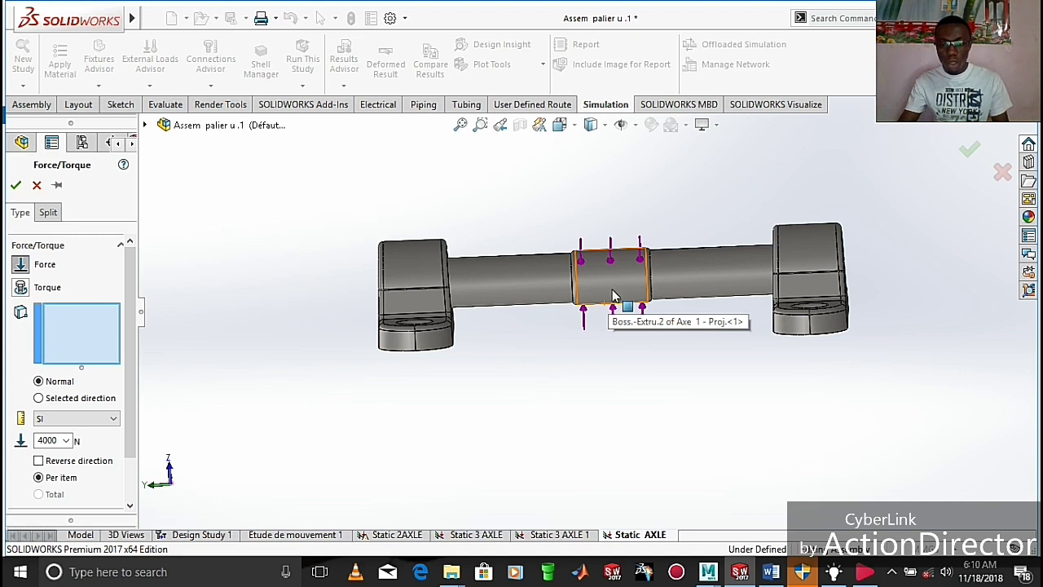
{"action": "scroll", "coordinate": [603, 287], "scroll_direction": "down", "scroll_amount": 2}
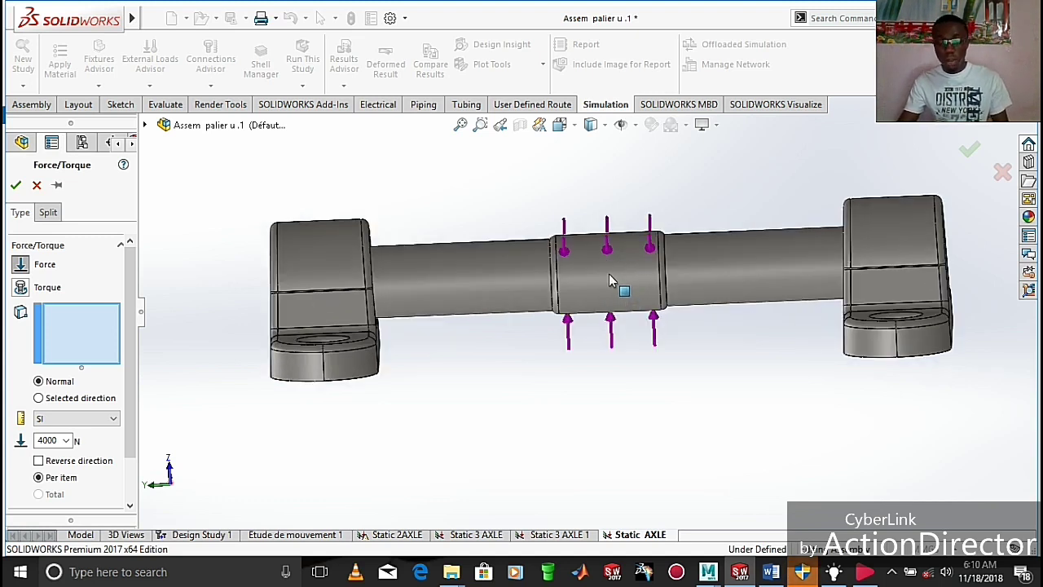
{"action": "left_click", "coordinate": [609, 284]}
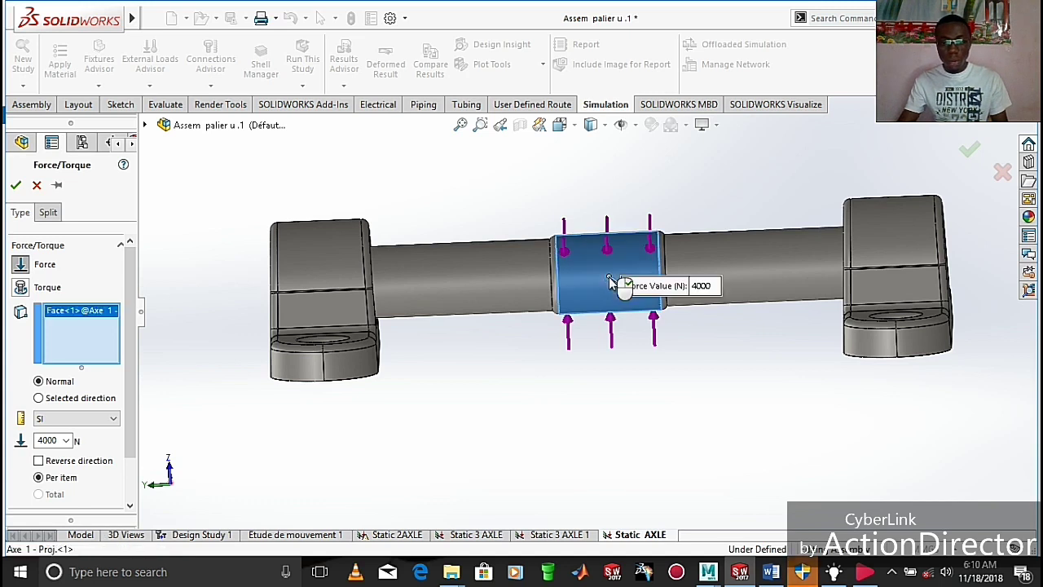
{"action": "scroll", "coordinate": [613, 390], "scroll_direction": "up", "scroll_amount": 2}
{"action": "scroll", "coordinate": [614, 396], "scroll_direction": "up", "scroll_amount": 1}
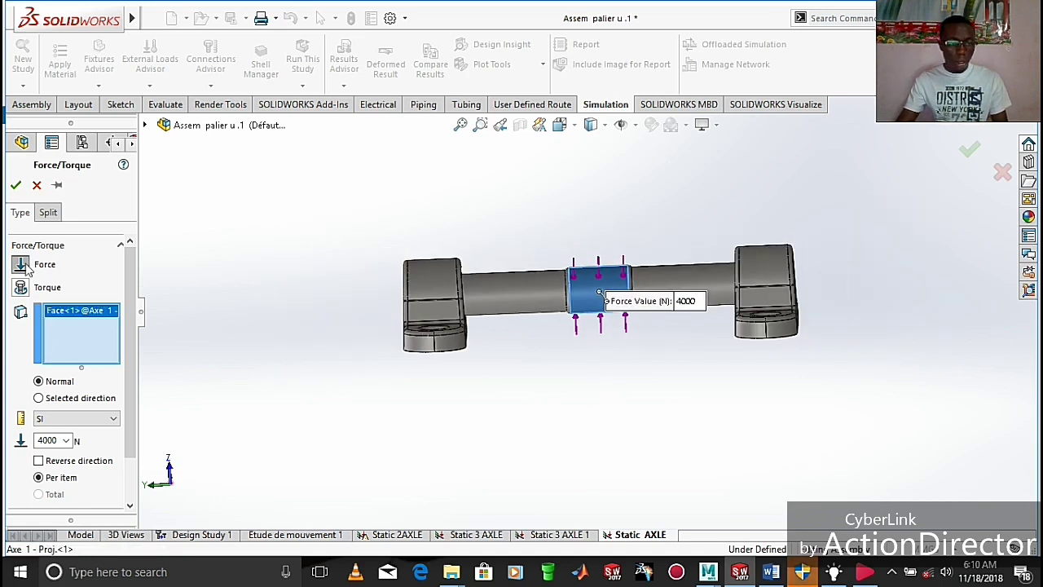
{"action": "left_click", "coordinate": [17, 185]}
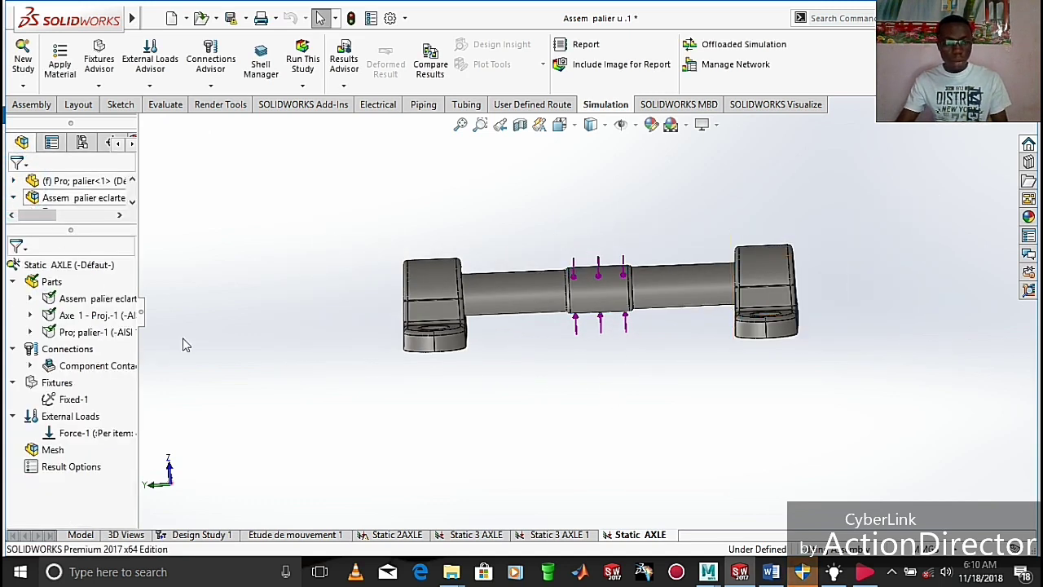
Hide the force symbols on the axle's middle section and view the unobstructed assembly
{"action": "left_click", "coordinate": [49, 433]}
{"action": "right_click", "coordinate": [50, 435]}
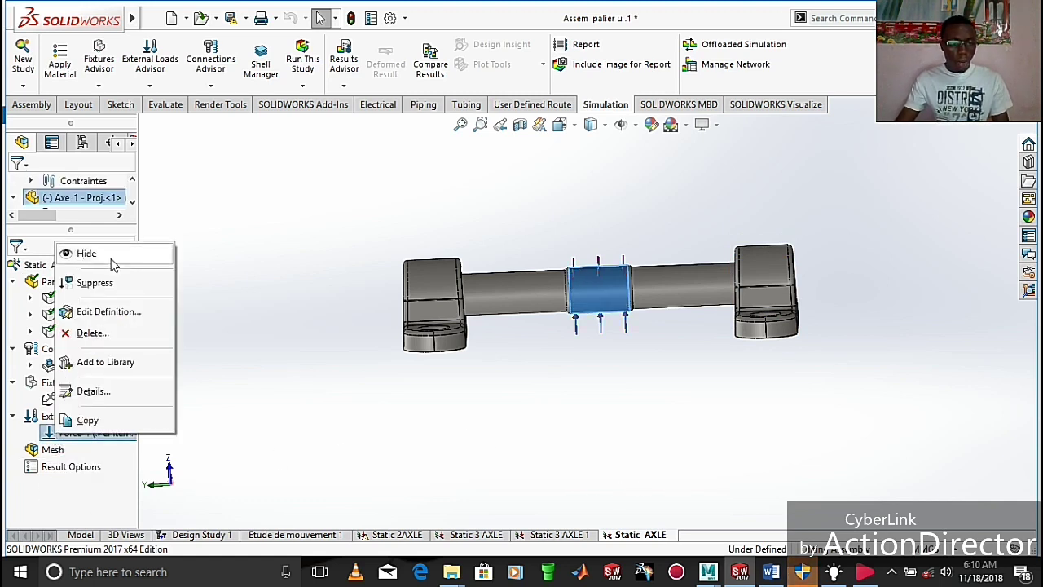
{"action": "left_click", "coordinate": [87, 253]}
{"action": "middle_click_drag", "start_coordinate": [594, 372], "coordinate": [584, 399]}
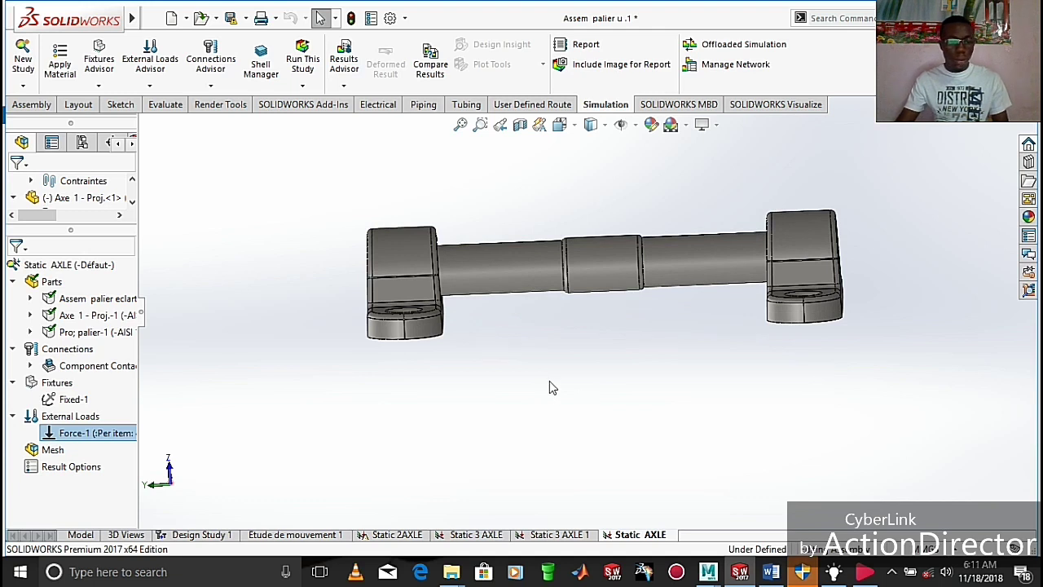
{"action": "scroll", "coordinate": [548, 386], "scroll_direction": "down", "scroll_amount": 1}
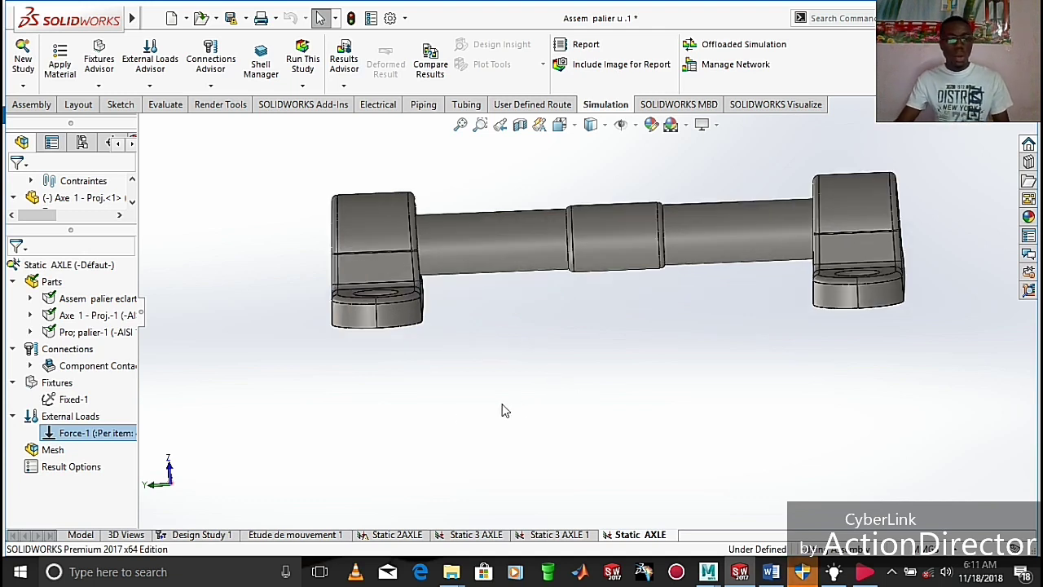
{"action": "scroll", "coordinate": [506, 417], "scroll_direction": "up", "scroll_amount": 3}
{"action": "middle_click_drag", "start_coordinate": [361, 400], "coordinate": [804, 416]}
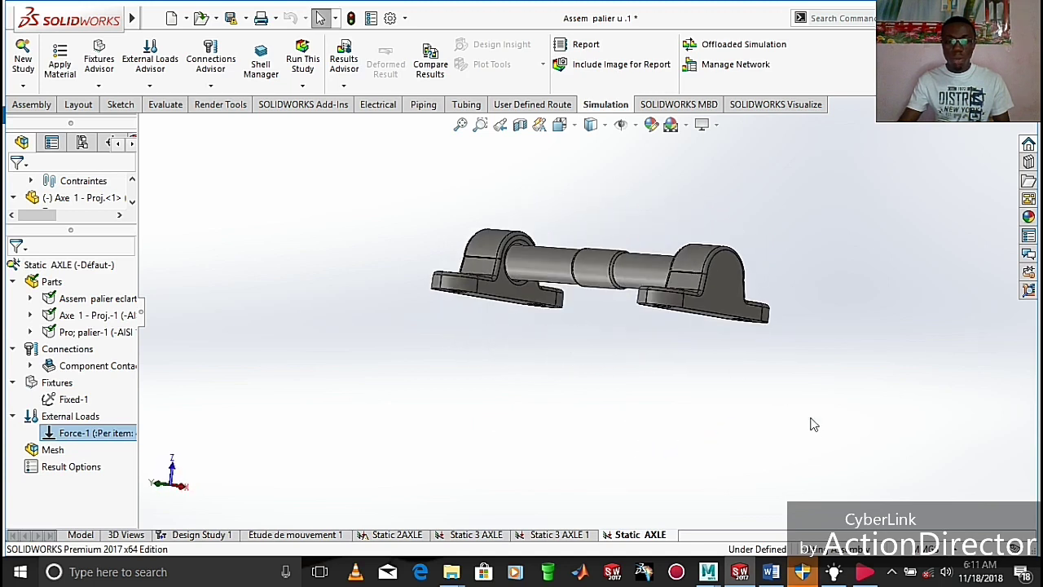
Start a new contact set for the study, using automatic detection of touching faces
{"action": "middle_click_drag", "start_coordinate": [485, 369], "coordinate": [438, 416]}
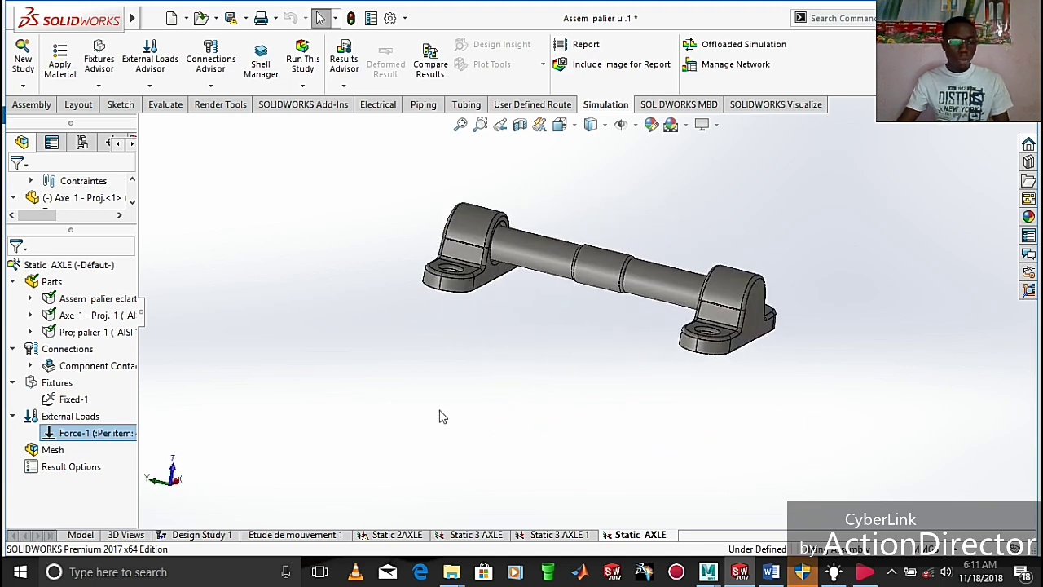
{"action": "left_click", "coordinate": [31, 367]}
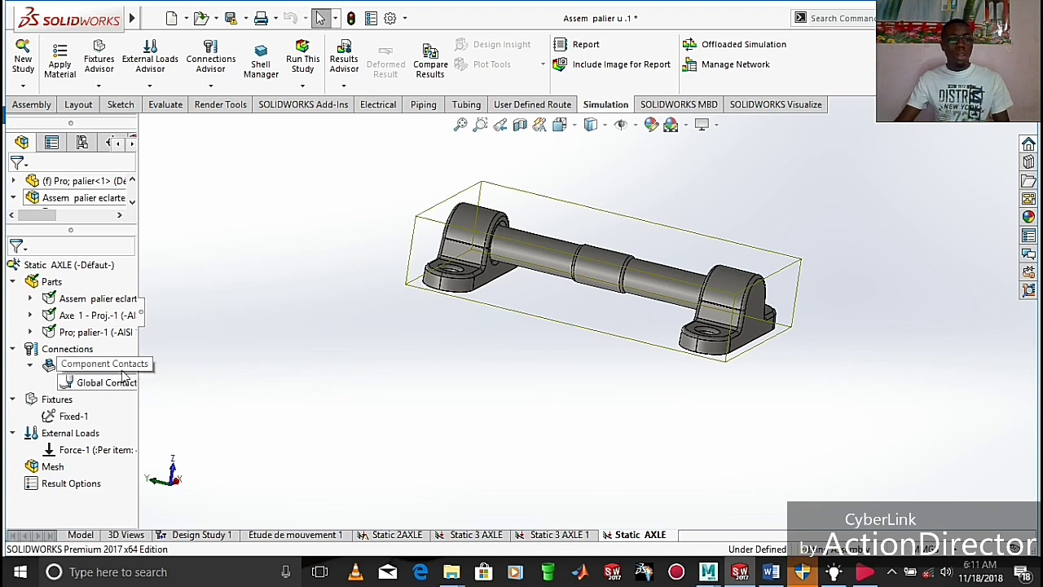
{"action": "left_click", "coordinate": [210, 63]}
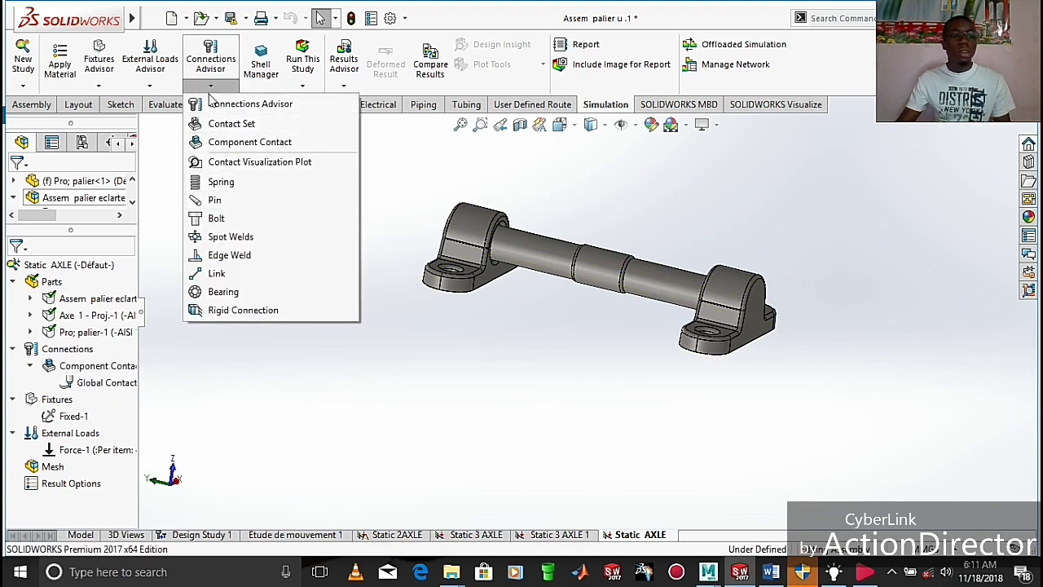
{"action": "left_click", "coordinate": [221, 126]}
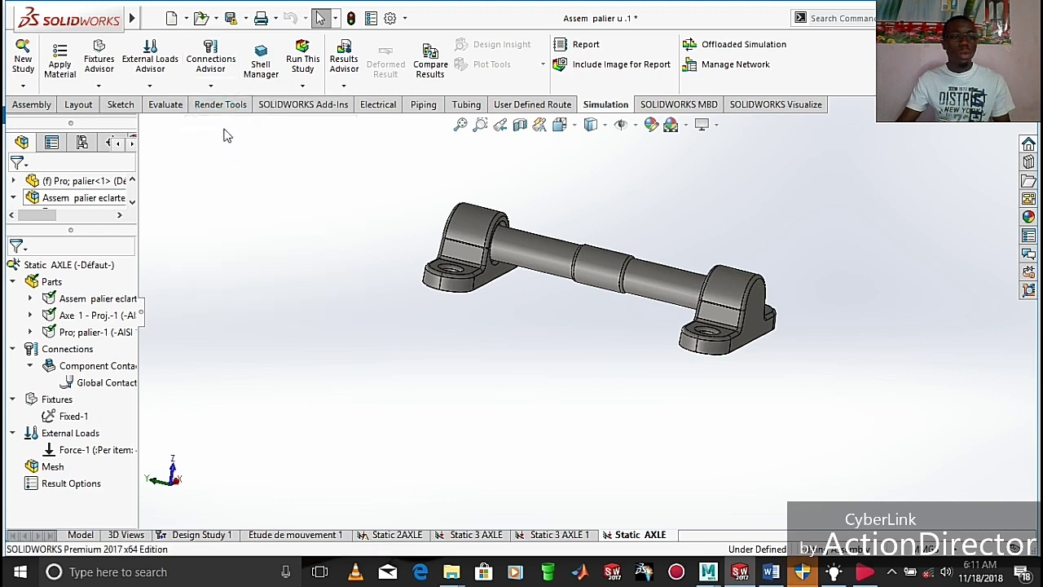
{"action": "left_click_drag", "start_coordinate": [135, 322], "coordinate": [135, 346]}
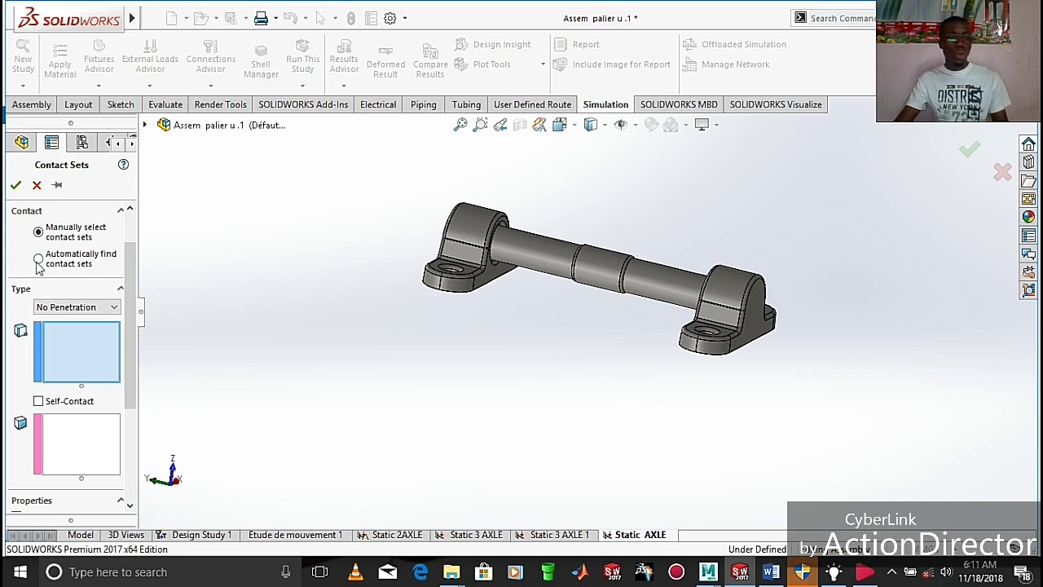
{"action": "left_click_drag", "start_coordinate": [129, 315], "coordinate": [122, 277]}
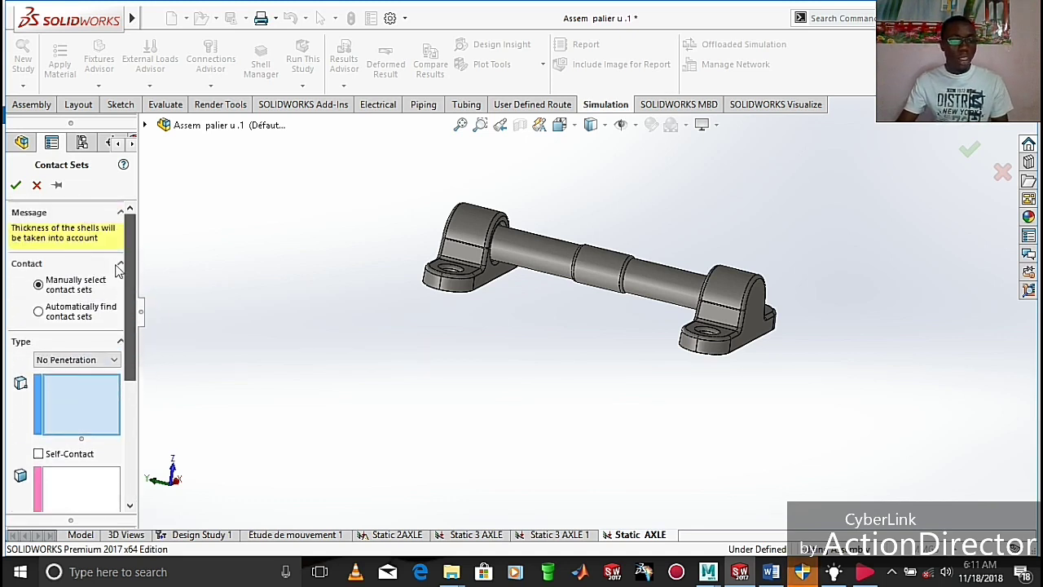
{"action": "left_click", "coordinate": [39, 313]}
{"action": "left_click_drag", "start_coordinate": [135, 306], "coordinate": [131, 352]}
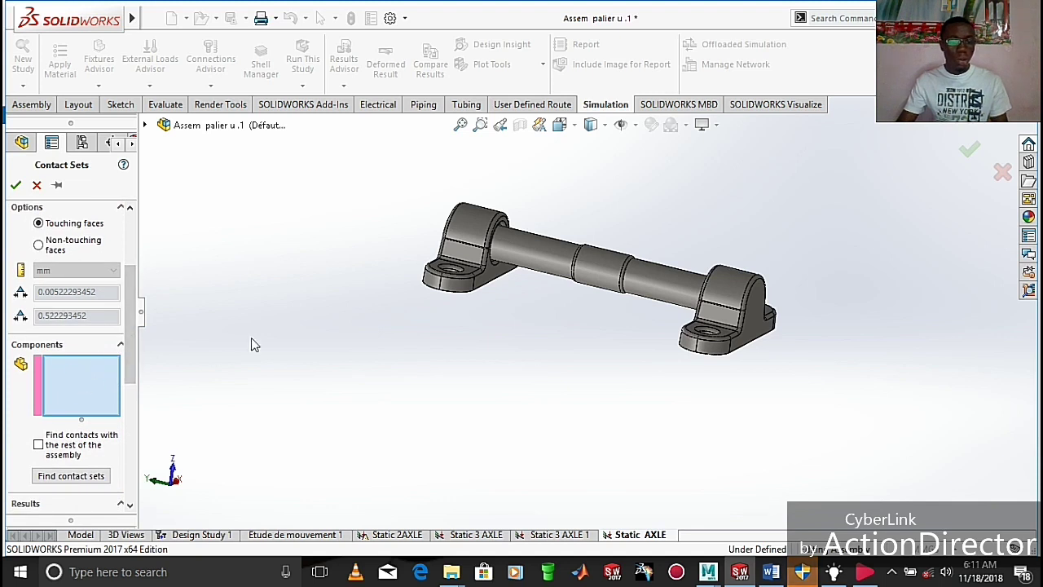
Find the contact sets among the two bearing housings and the axle
{"action": "left_click", "coordinate": [455, 237]}
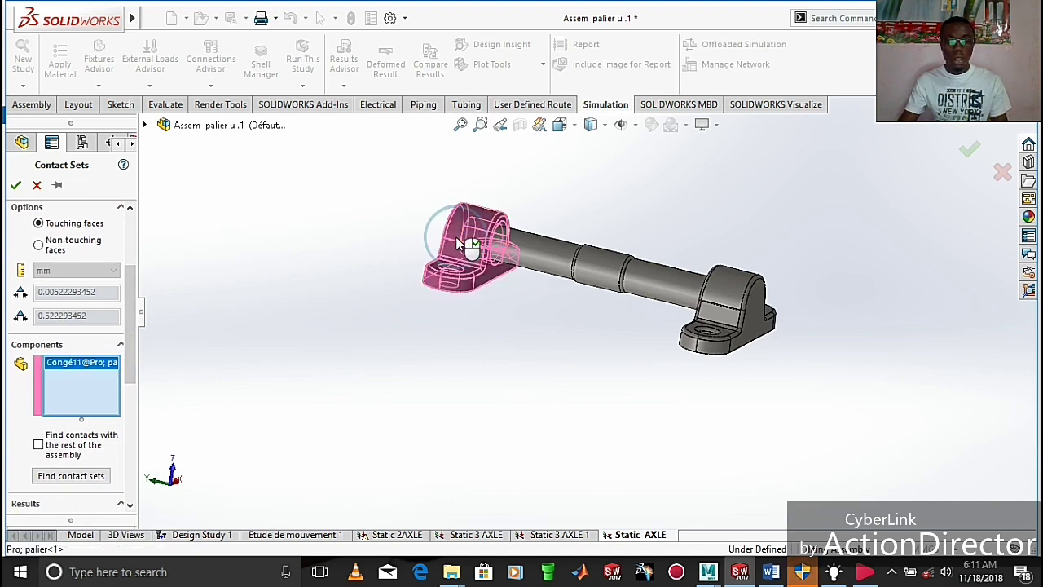
{"action": "left_click", "coordinate": [585, 261]}
{"action": "left_click", "coordinate": [716, 303]}
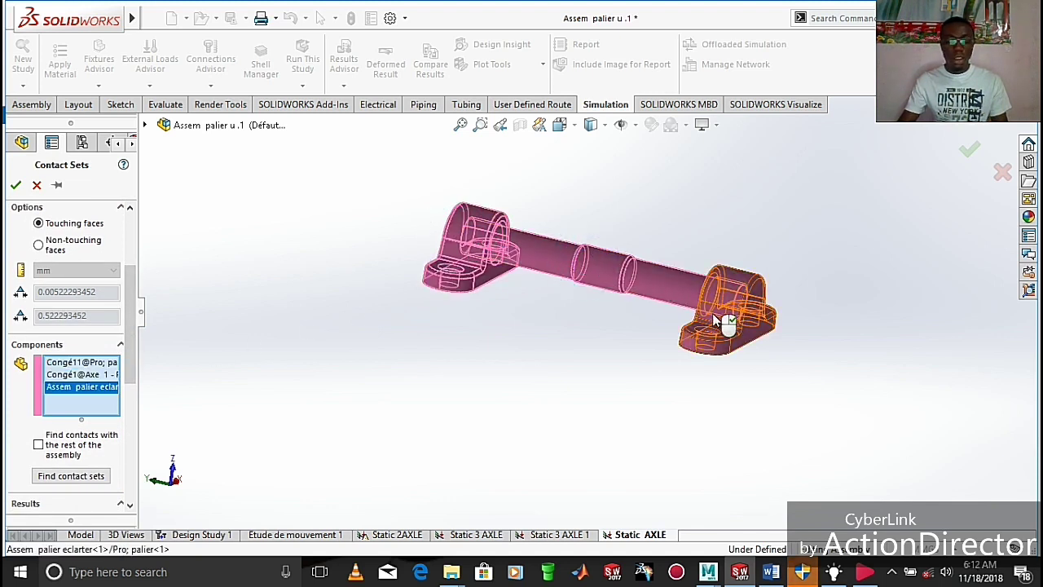
{"action": "left_click", "coordinate": [64, 479]}
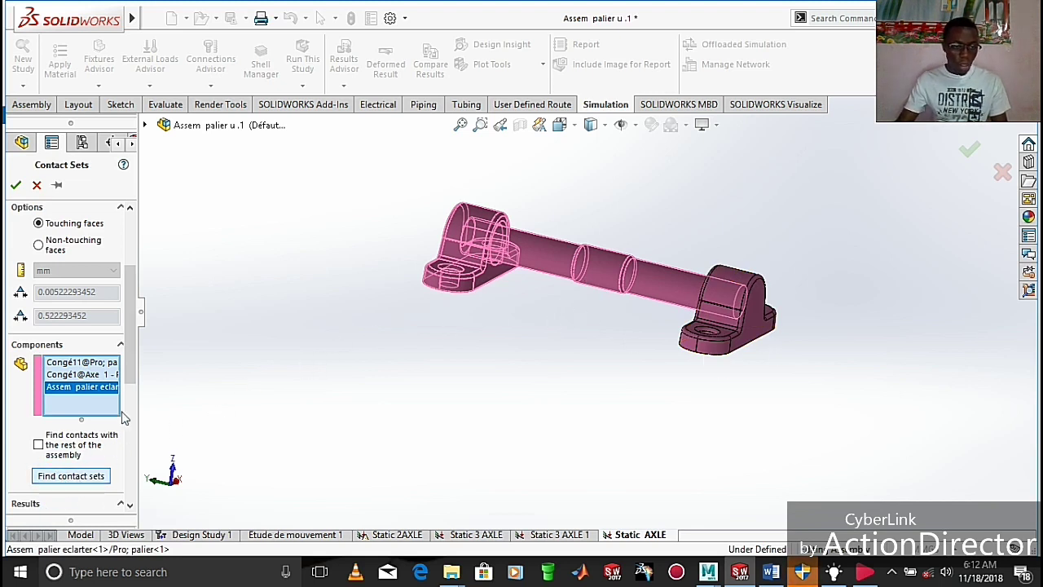
Review both detected contact sets and create the first one, between the axle and the exploded-assembly bearing housing, with type No Penetration
{"action": "left_click_drag", "start_coordinate": [136, 331], "coordinate": [139, 400]}
{"action": "left_click", "coordinate": [83, 335]}
{"action": "left_click", "coordinate": [83, 325]}
{"action": "left_click", "coordinate": [88, 335]}
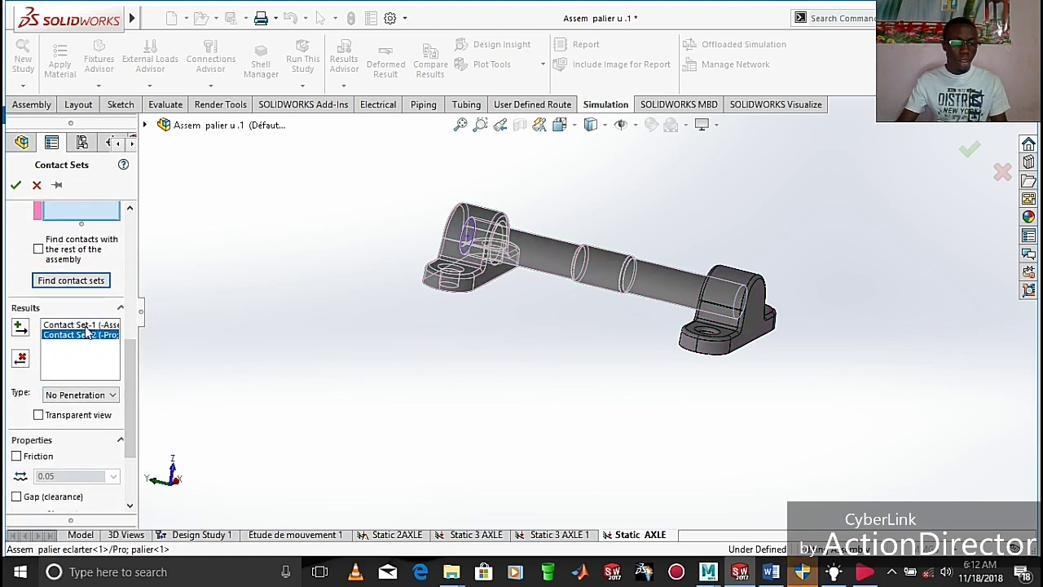
{"action": "left_click", "coordinate": [85, 325]}
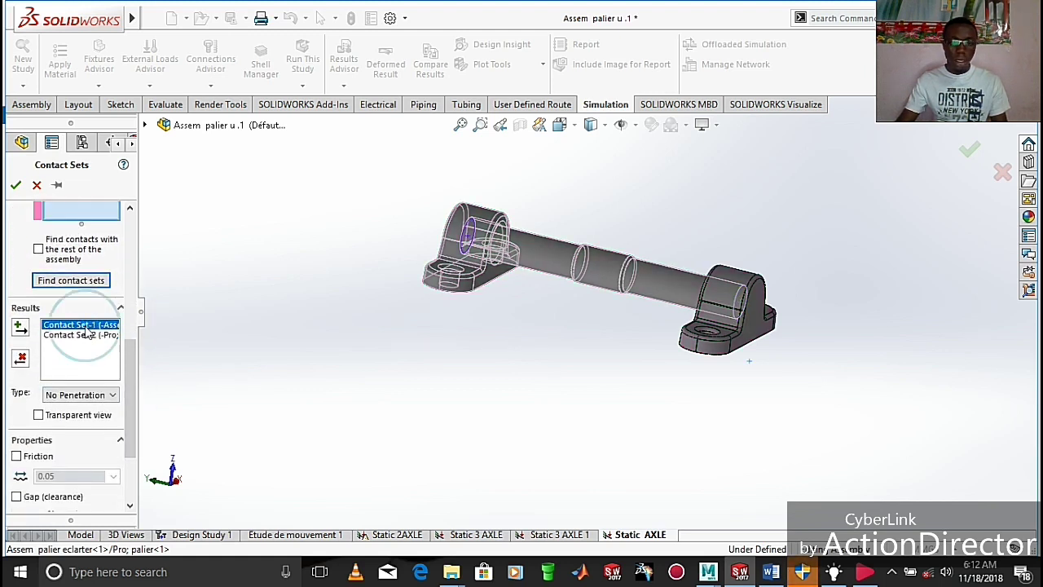
{"action": "left_click", "coordinate": [113, 395]}
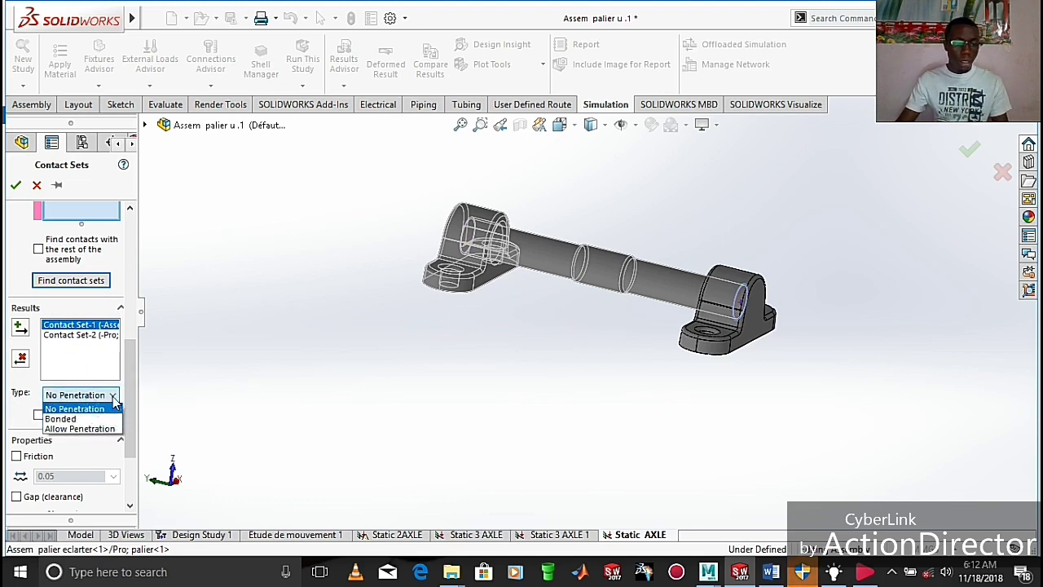
{"action": "left_click", "coordinate": [71, 410]}
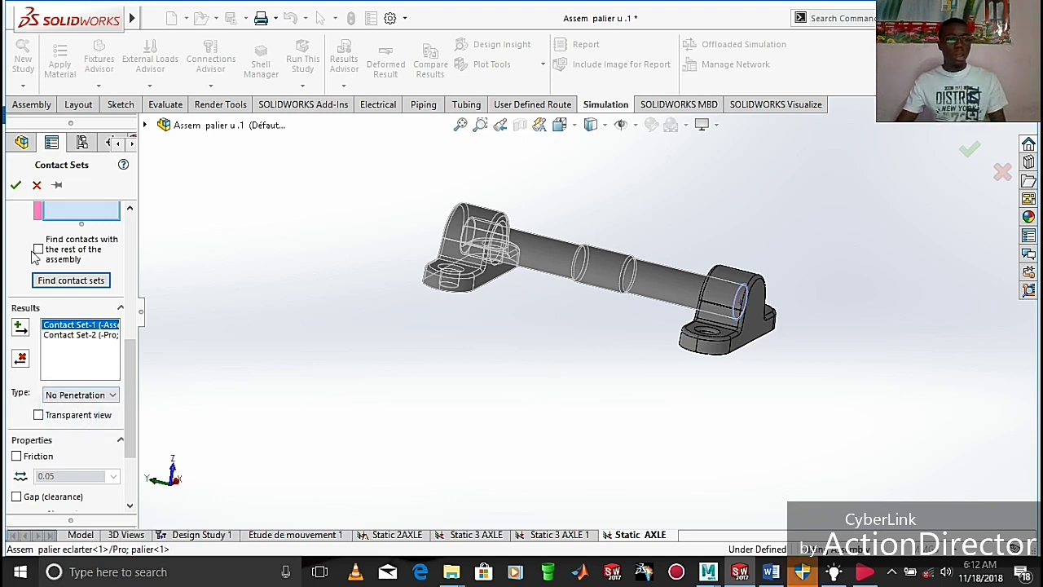
{"action": "left_click", "coordinate": [15, 185]}
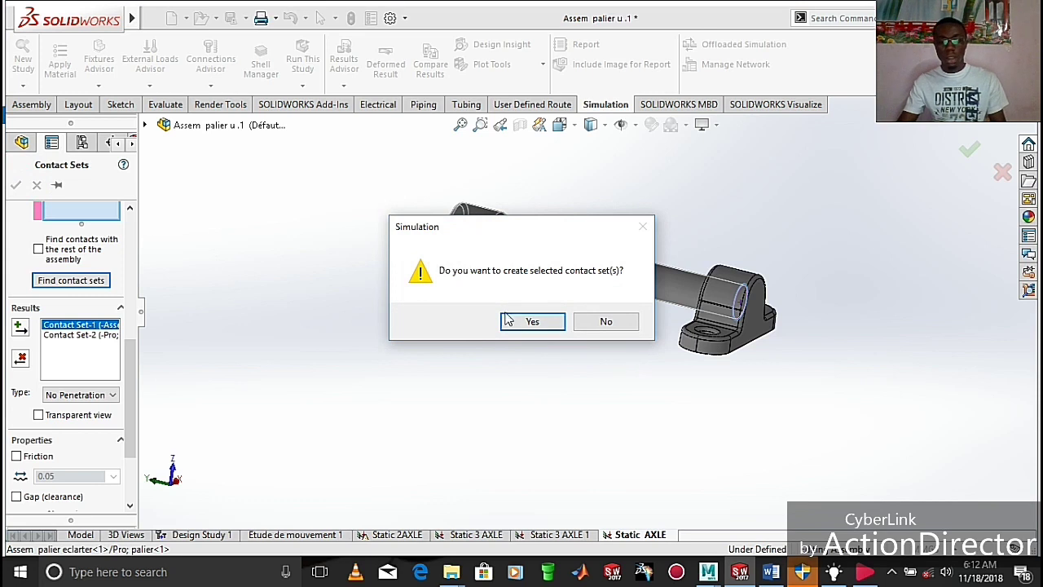
{"action": "left_click", "coordinate": [527, 323]}
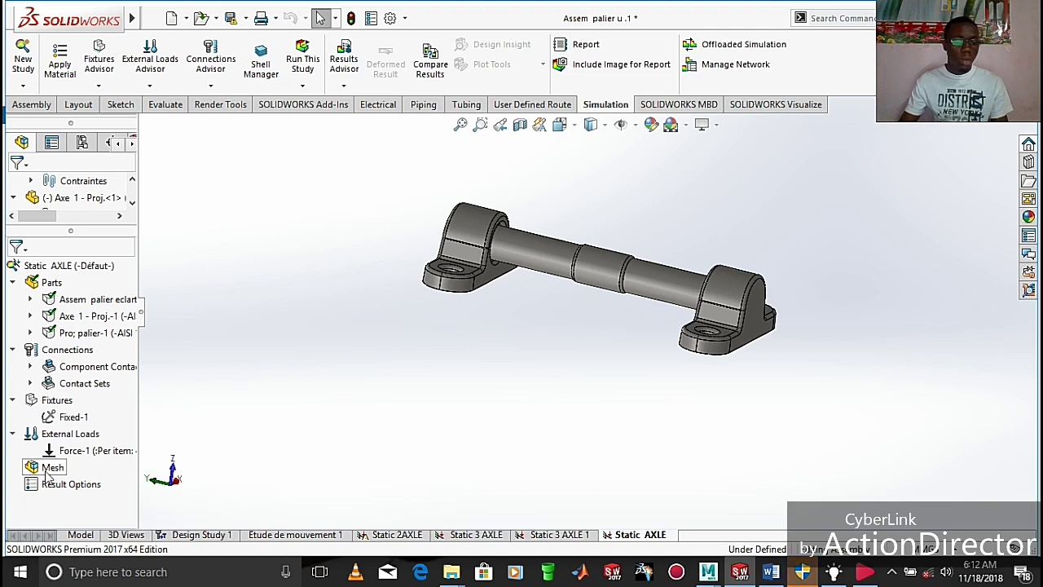
Mesh the assembly with the default mesh density, leaving custom mesh parameters off
{"action": "right_click", "coordinate": [45, 472]}
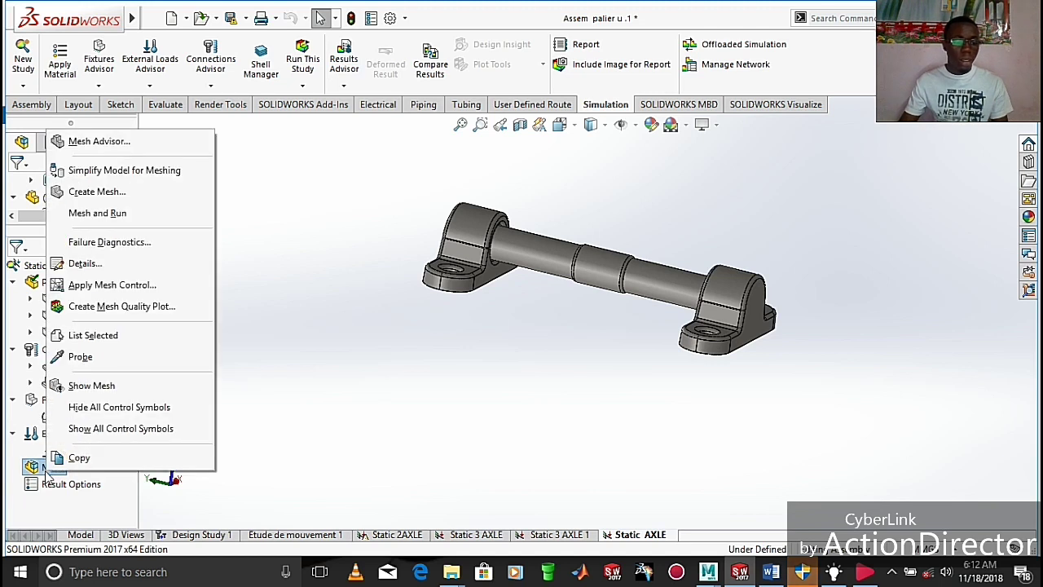
{"action": "left_click", "coordinate": [113, 193]}
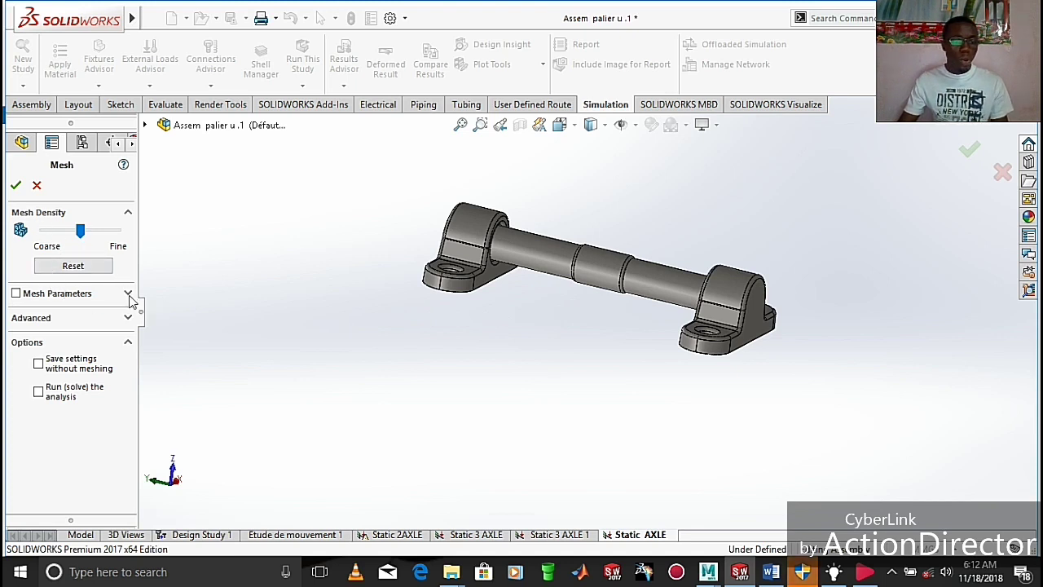
{"action": "left_click", "coordinate": [128, 294]}
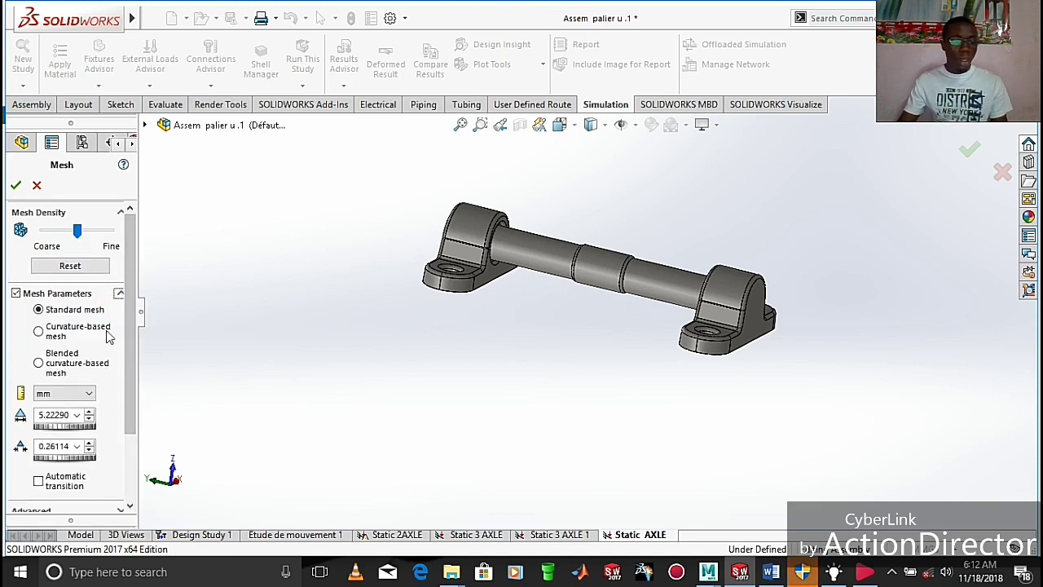
{"action": "mouse_move", "coordinate": [130, 269]}
{"action": "left_mouse_down"}
{"action": "mouse_move", "coordinate": [130, 370]}
{"action": "mouse_move", "coordinate": [143, 280]}
{"action": "left_mouse_up"}
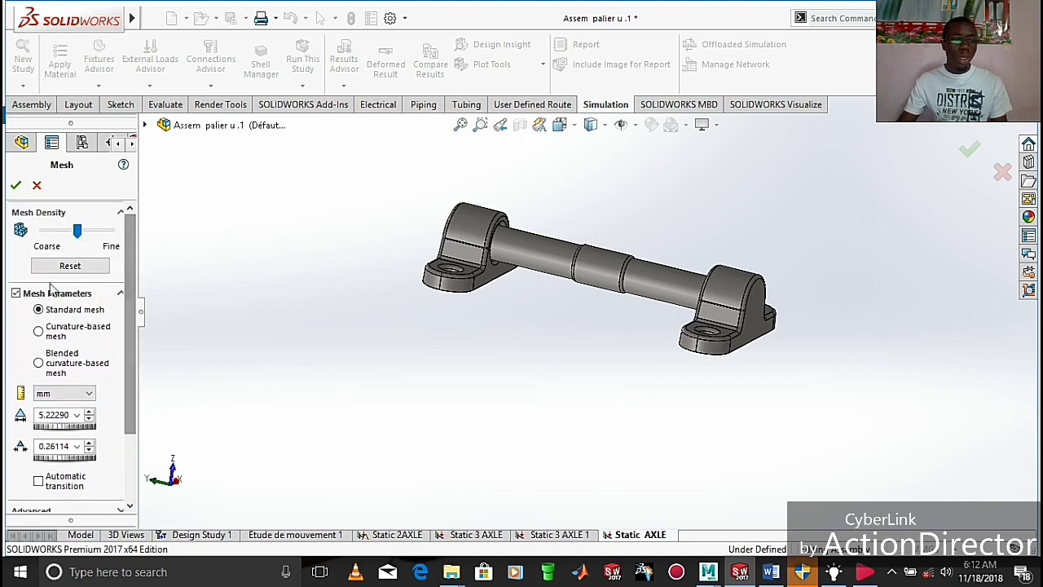
{"action": "left_click", "coordinate": [16, 295]}
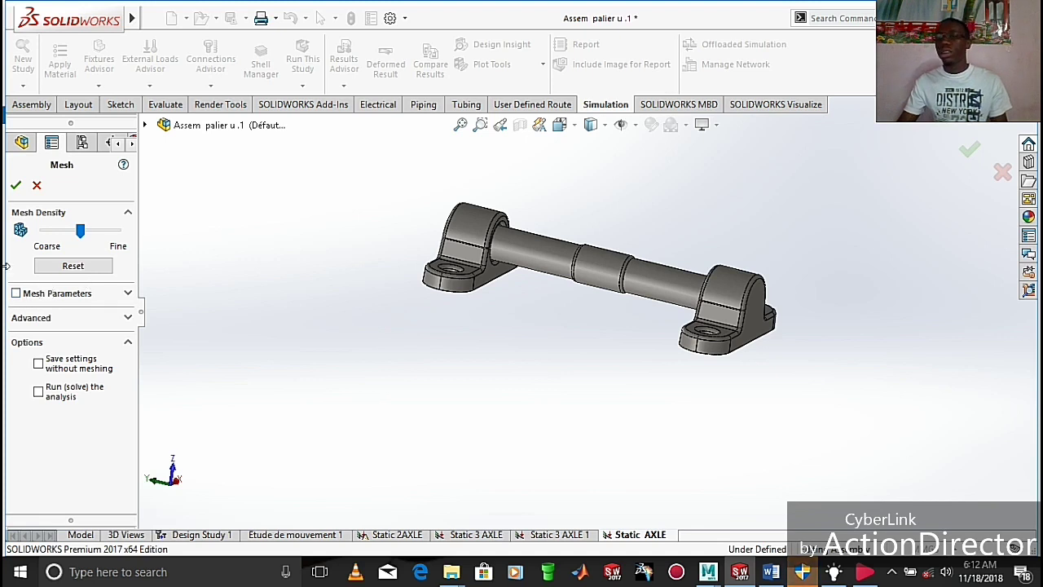
{"action": "left_click", "coordinate": [16, 185]}
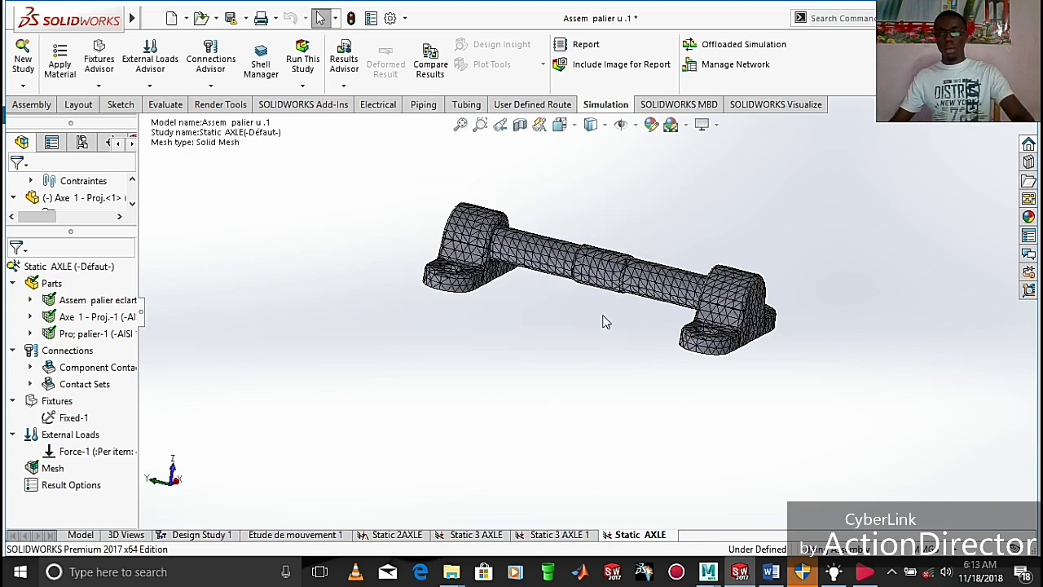
Inspect the meshed assembly and run the static study
{"action": "scroll", "coordinate": [595, 285], "scroll_direction": "down", "scroll_amount": 5}
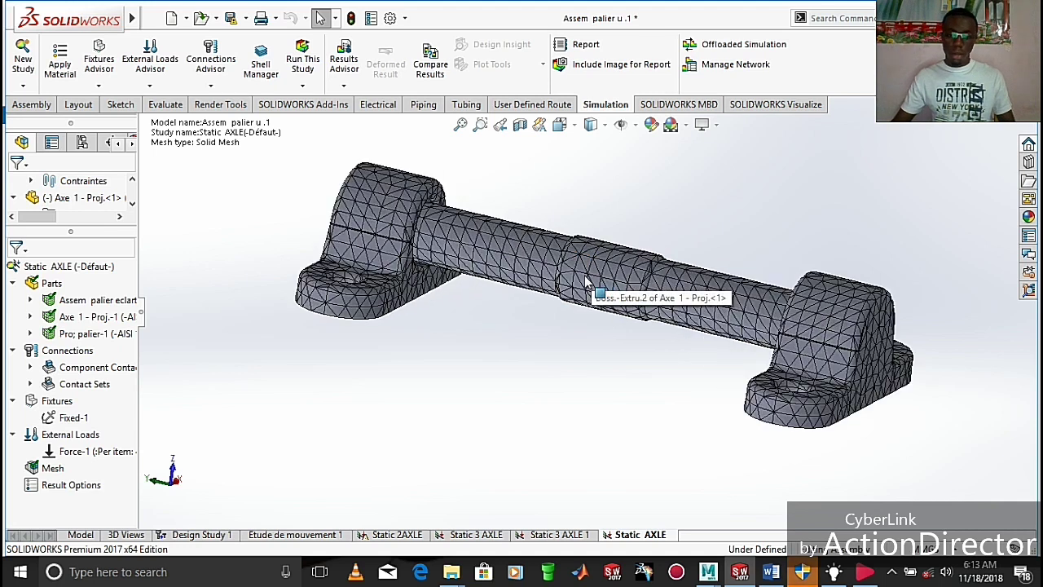
{"action": "scroll", "coordinate": [562, 326], "scroll_direction": "up", "scroll_amount": 5}
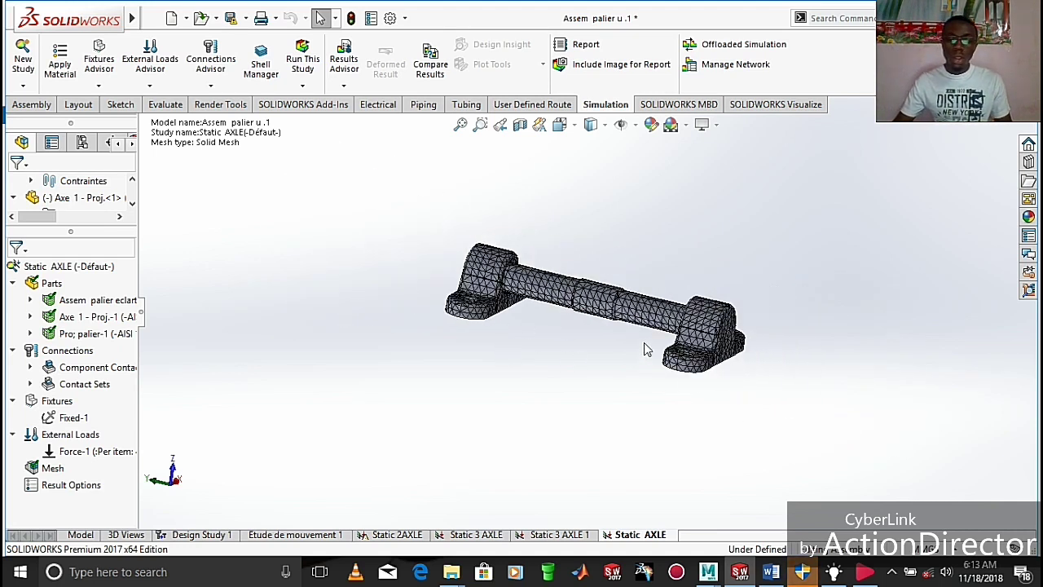
{"action": "middle_click_drag", "start_coordinate": [518, 352], "coordinate": [945, 440]}
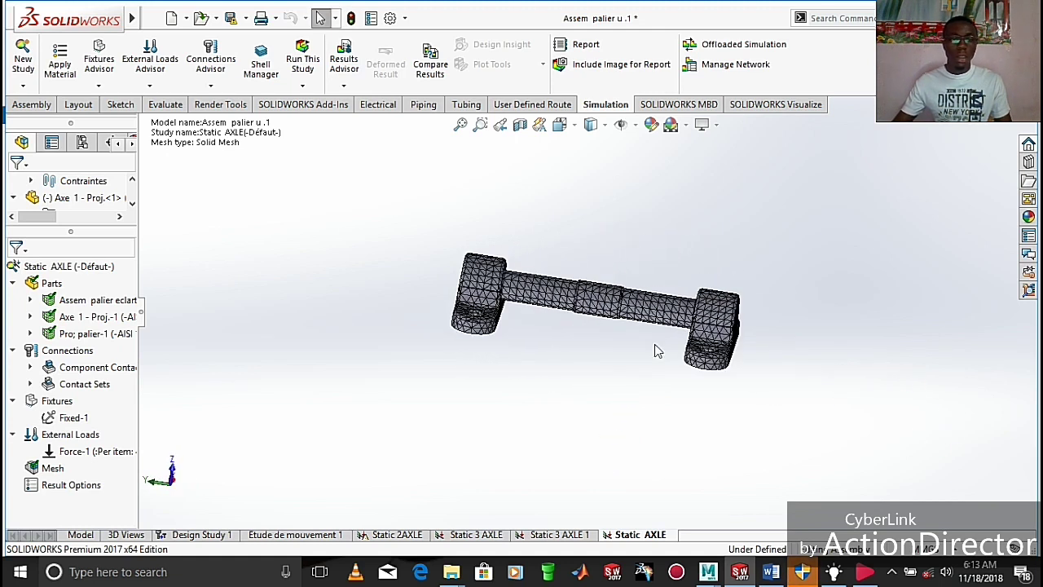
{"action": "left_click", "coordinate": [302, 69]}
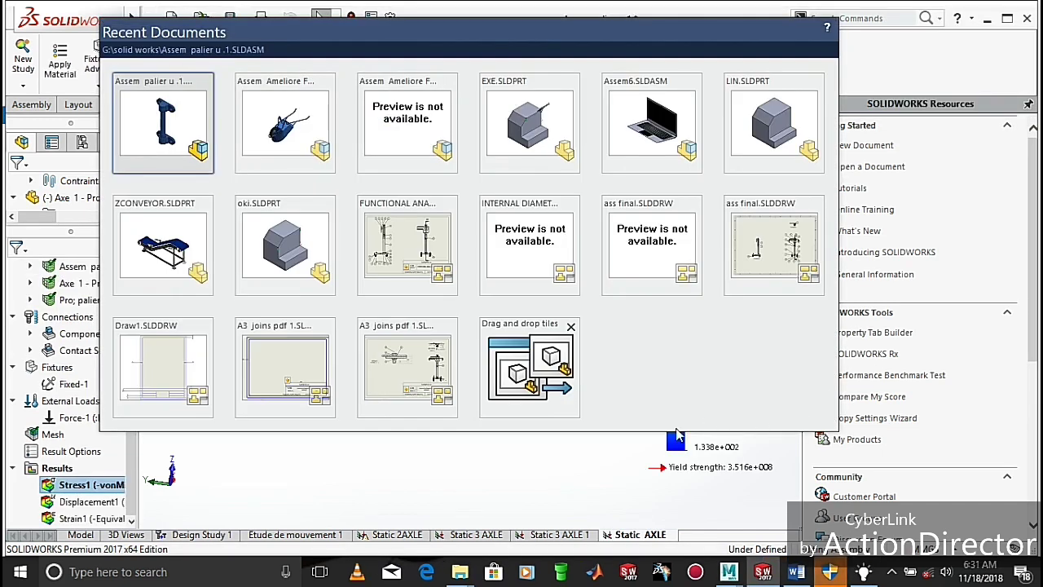
{"action": "left_click", "coordinate": [590, 459]}
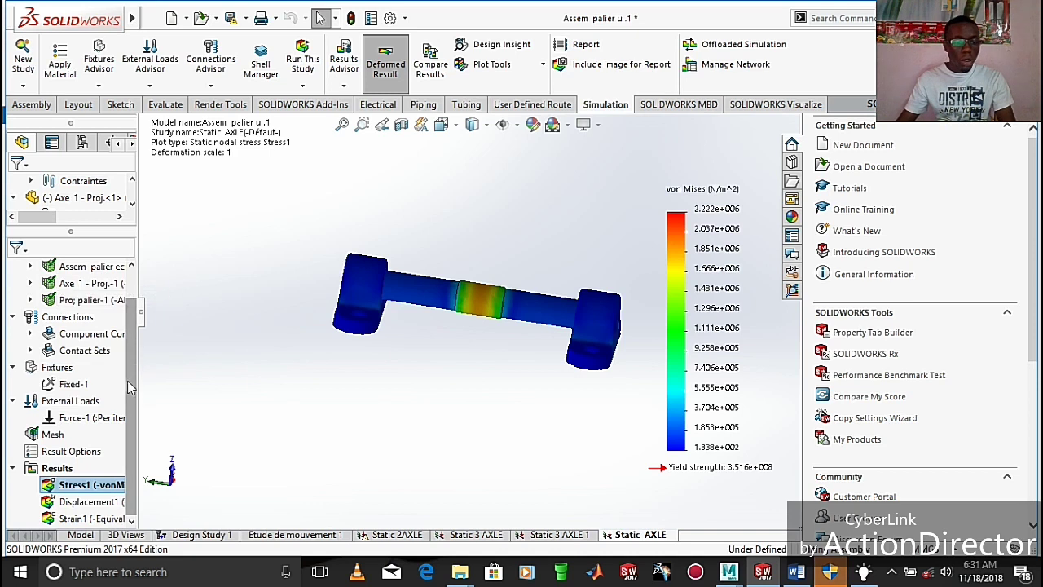
Examine the von Mises stress distribution on the axle, especially around its raised middle section
{"action": "scroll", "coordinate": [133, 392], "scroll_direction": "up", "scroll_amount": 1}
{"action": "scroll", "coordinate": [116, 431], "scroll_direction": "down", "scroll_amount": 1}
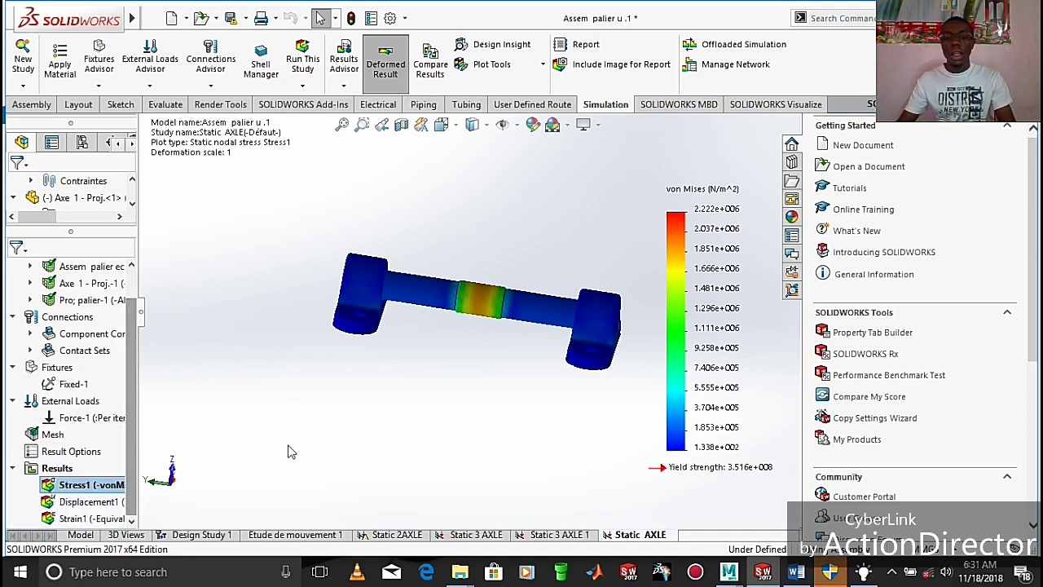
{"action": "left_click", "coordinate": [89, 485]}
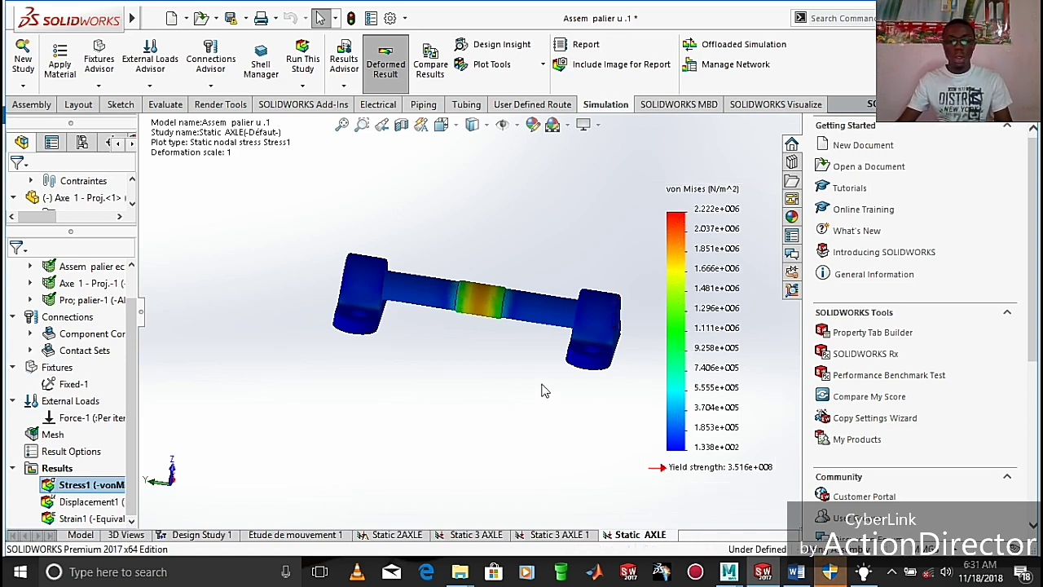
{"action": "scroll", "coordinate": [529, 384], "scroll_direction": "down", "scroll_amount": 2}
{"action": "middle_click_drag", "start_coordinate": [482, 394], "coordinate": [456, 250]}
{"action": "scroll", "coordinate": [457, 255], "scroll_direction": "down", "scroll_amount": 5}
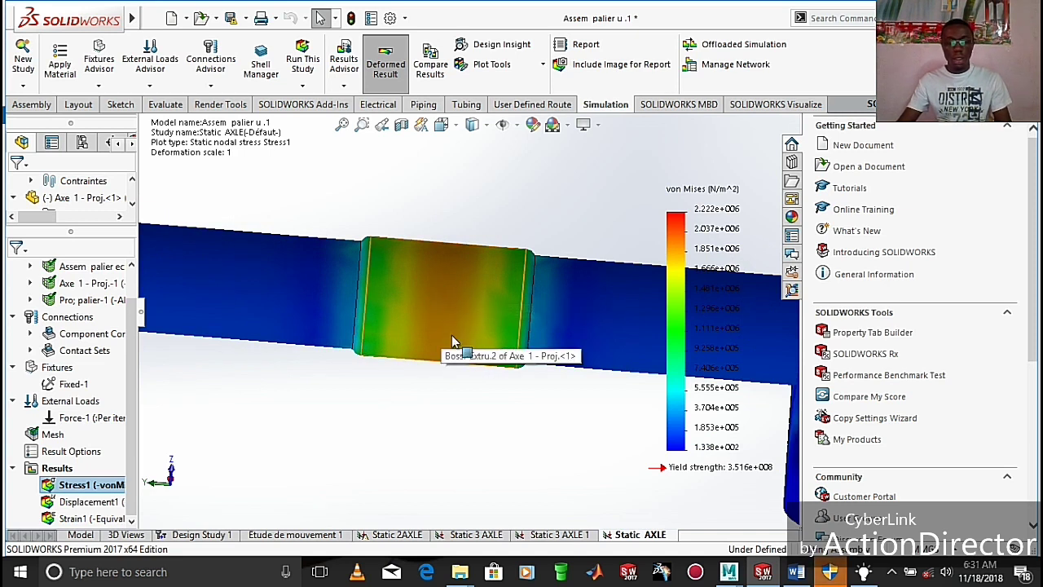
{"action": "scroll", "coordinate": [472, 377], "scroll_direction": "up", "scroll_amount": 2}
{"action": "scroll", "coordinate": [442, 344], "scroll_direction": "up", "scroll_amount": 2}
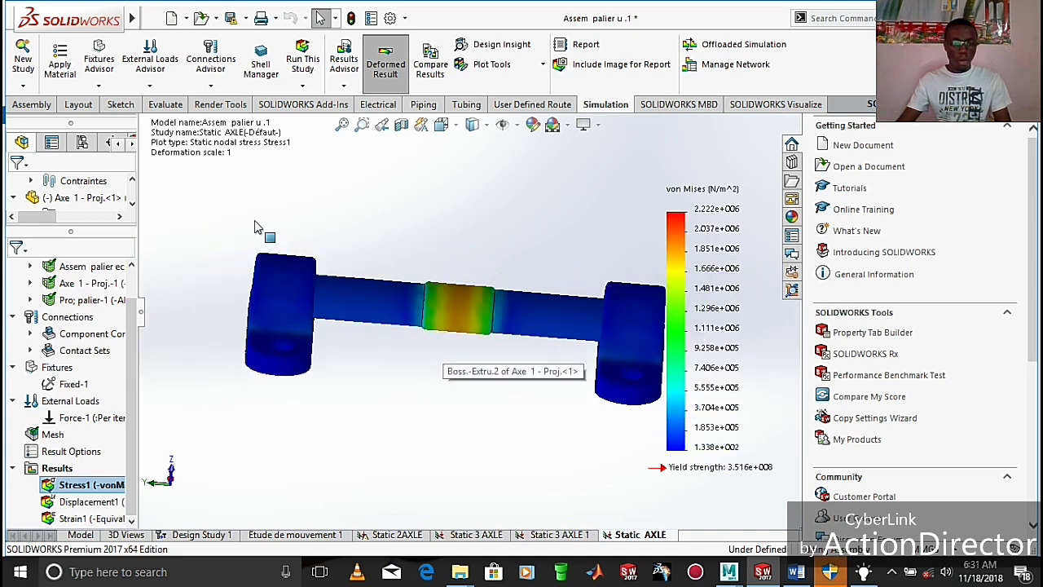
Set the stress plot's deformed shape to a user-defined scale of 400
{"action": "double_click", "coordinate": [217, 140]}
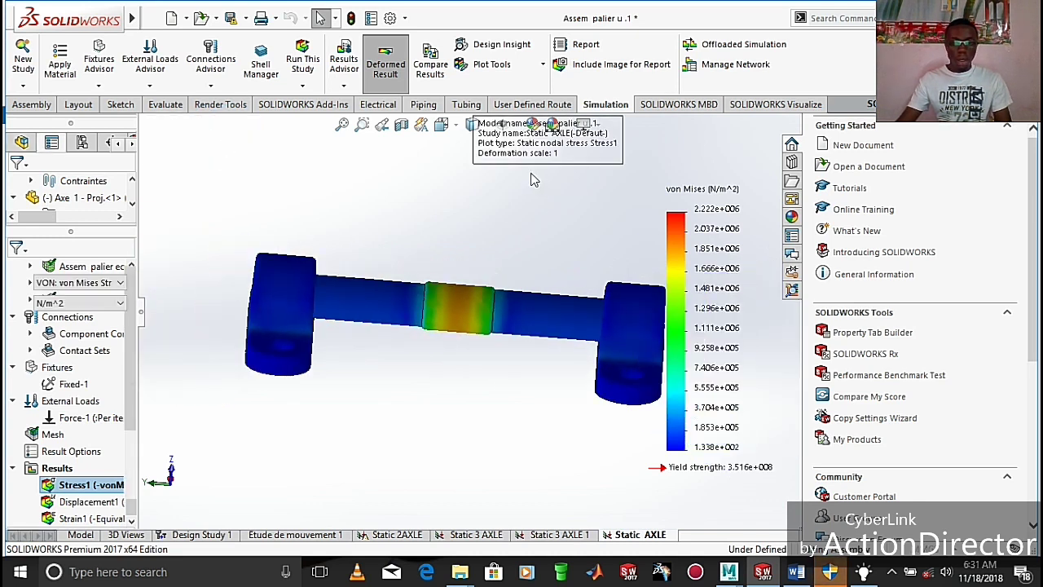
{"action": "left_click", "coordinate": [39, 427]}
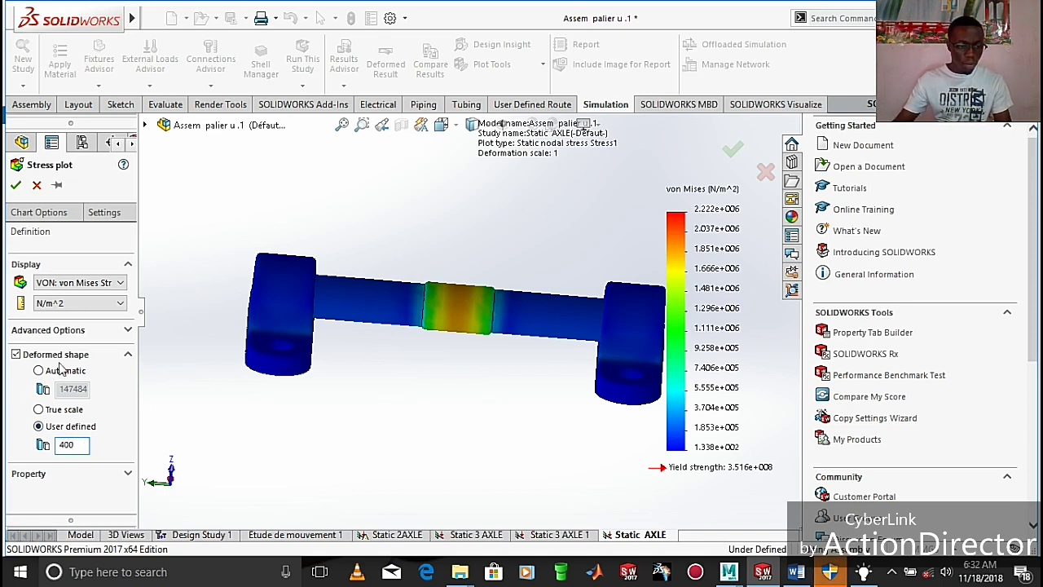
{"action": "left_click", "coordinate": [16, 186]}
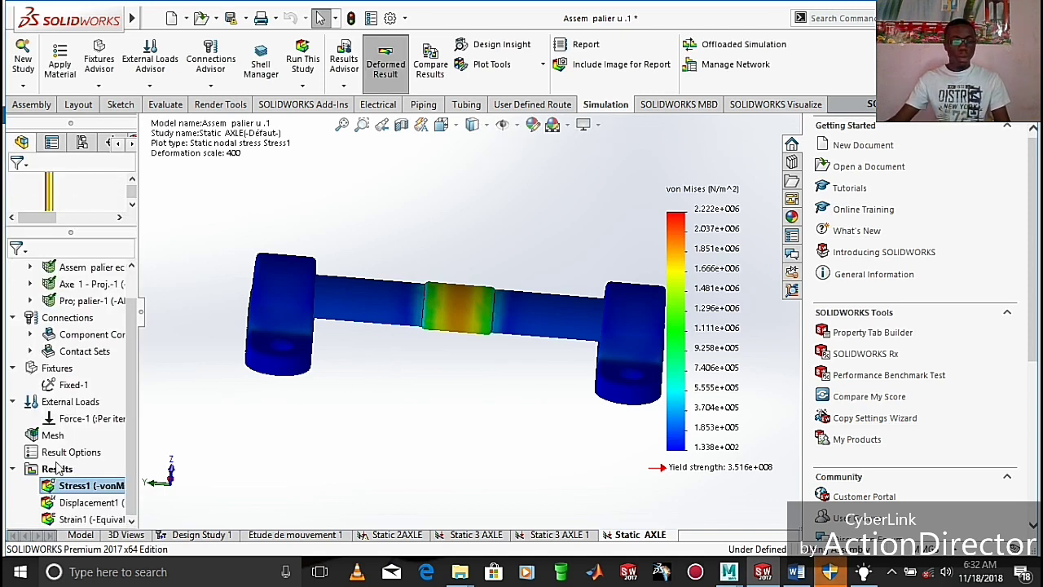
Animate the von Mises stress plot and raise the animation speed to 200
{"action": "right_click", "coordinate": [49, 488]}
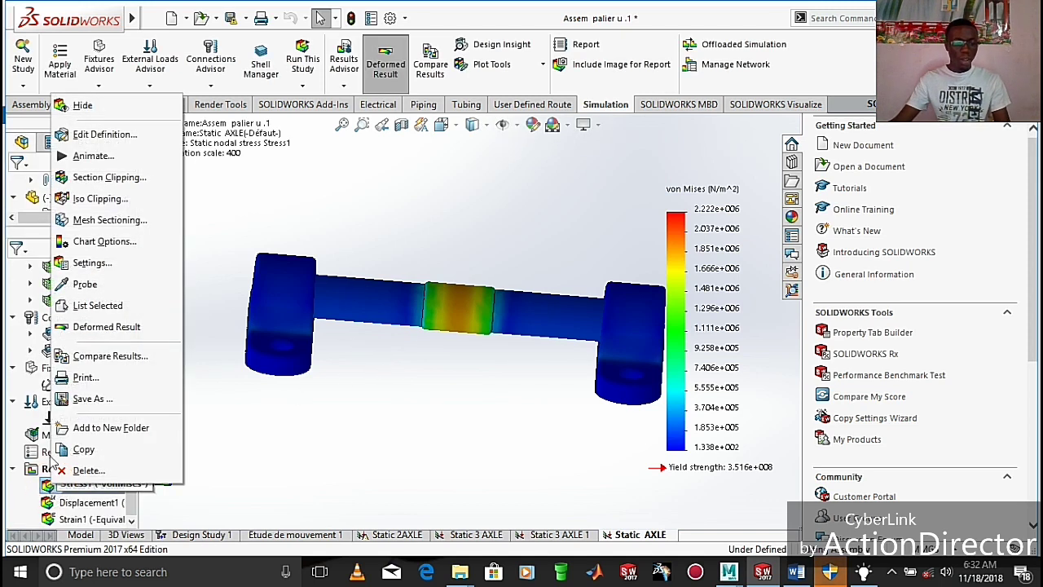
{"action": "left_click", "coordinate": [91, 156]}
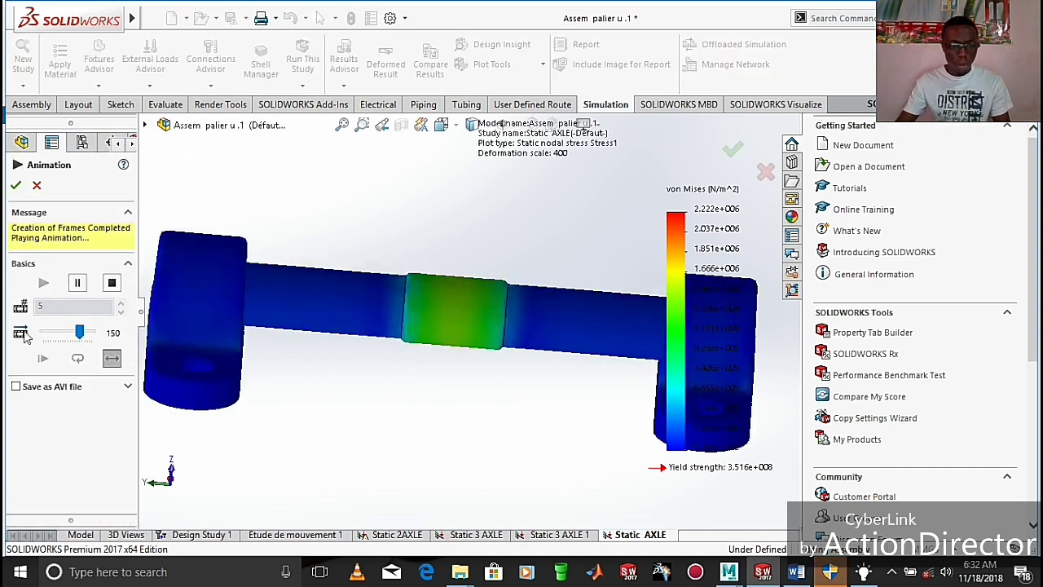
{"action": "left_click_drag", "start_coordinate": [79, 334], "coordinate": [92, 333]}
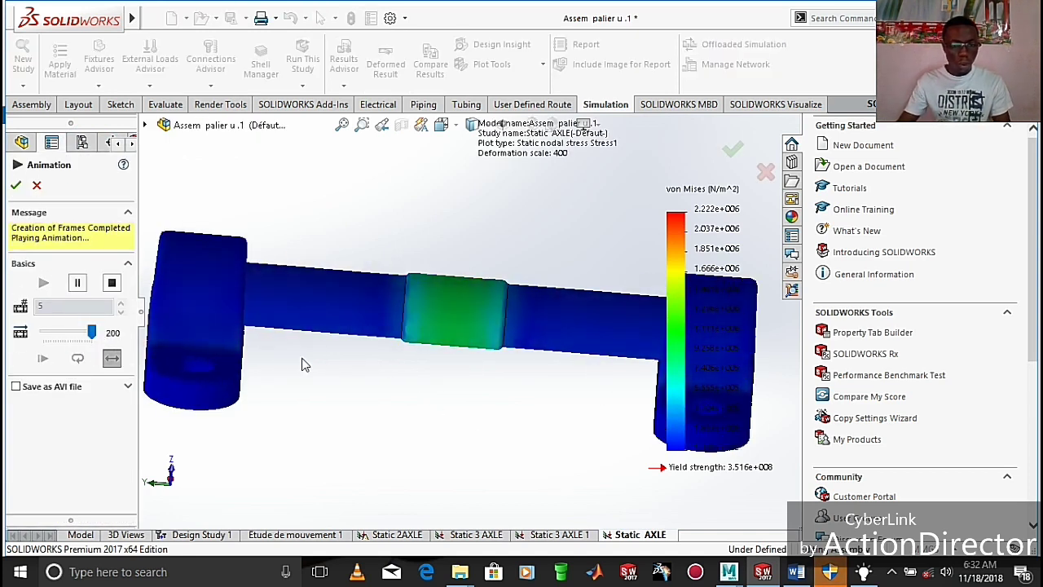
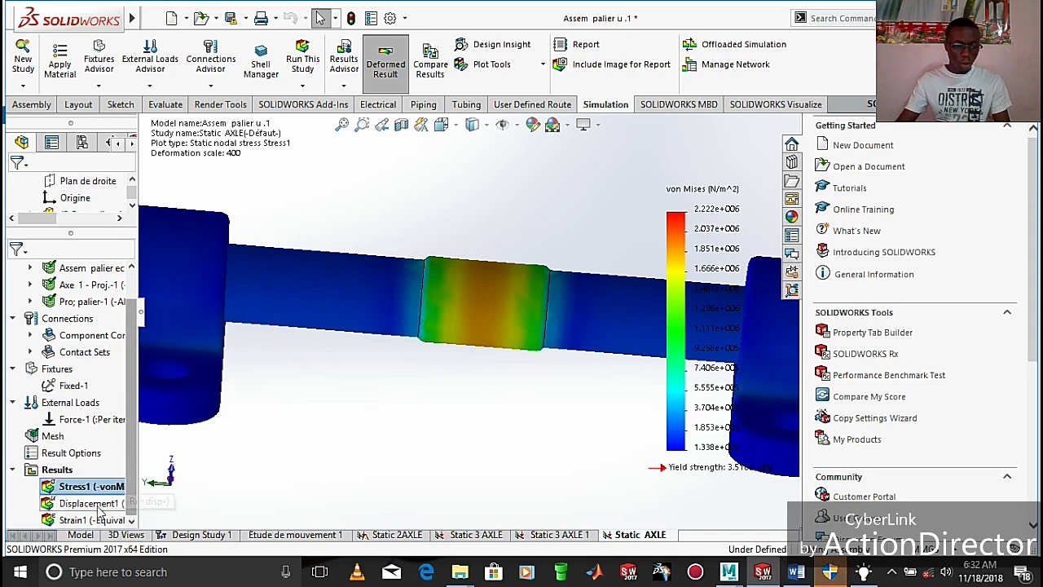
Show the displacement plot and examine the displacement distribution around the axle's raised middle section and the bearing blocks
{"action": "left_click", "coordinate": [47, 502]}
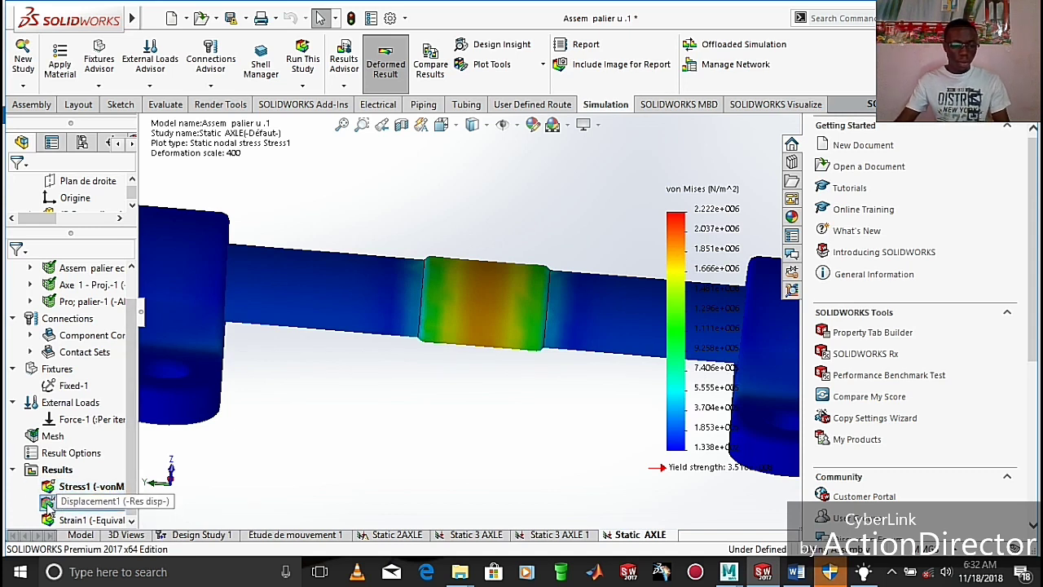
{"action": "double_click", "coordinate": [47, 502]}
{"action": "scroll", "coordinate": [400, 420], "scroll_direction": "up", "scroll_amount": 3}
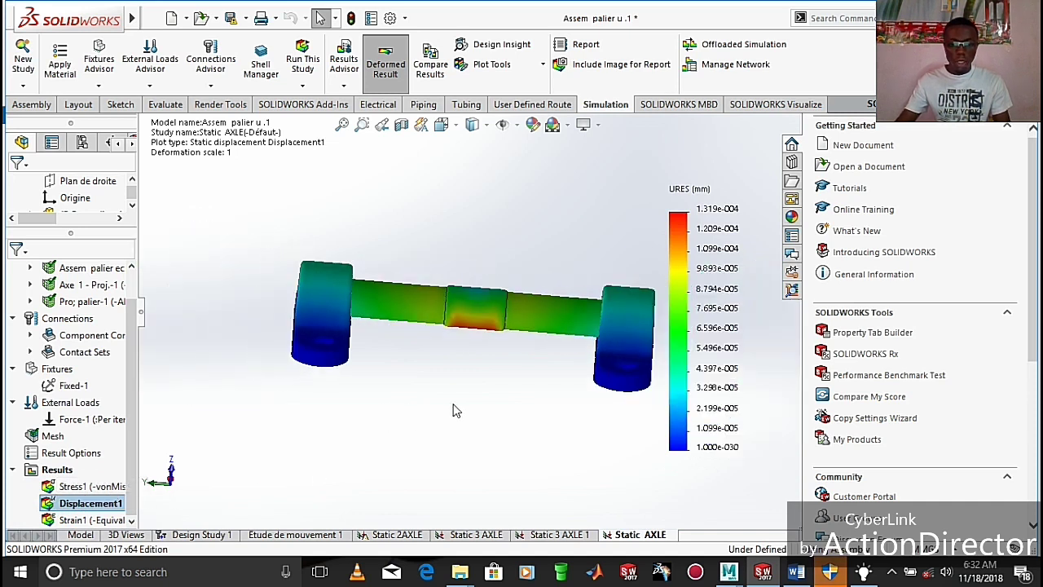
{"action": "middle_click_drag", "start_coordinate": [479, 410], "coordinate": [477, 330]}
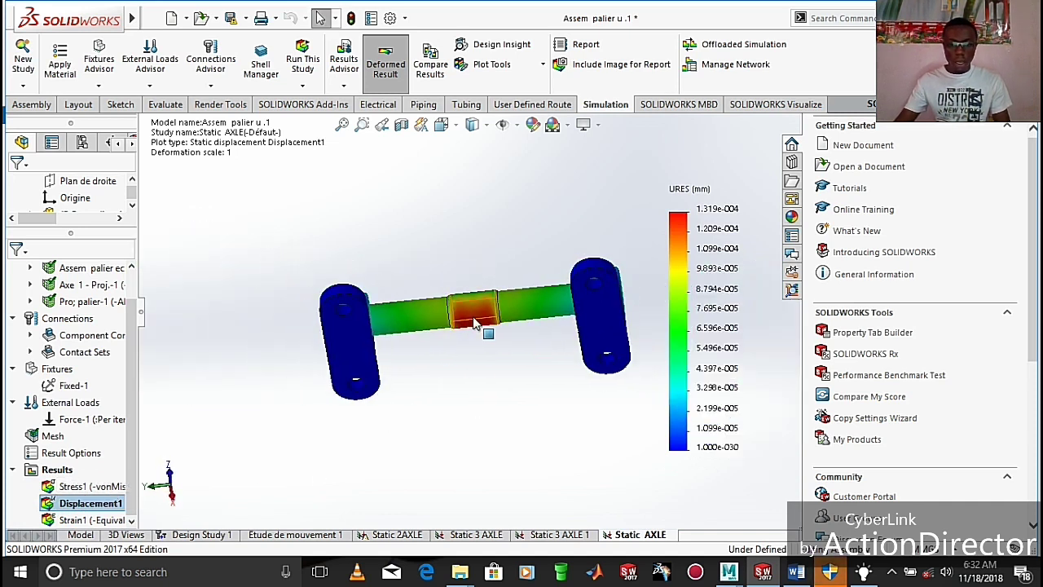
{"action": "scroll", "coordinate": [475, 325], "scroll_direction": "down", "scroll_amount": 2}
{"action": "scroll", "coordinate": [475, 324], "scroll_direction": "down", "scroll_amount": 2}
{"action": "middle_click_drag", "start_coordinate": [478, 392], "coordinate": [479, 322]}
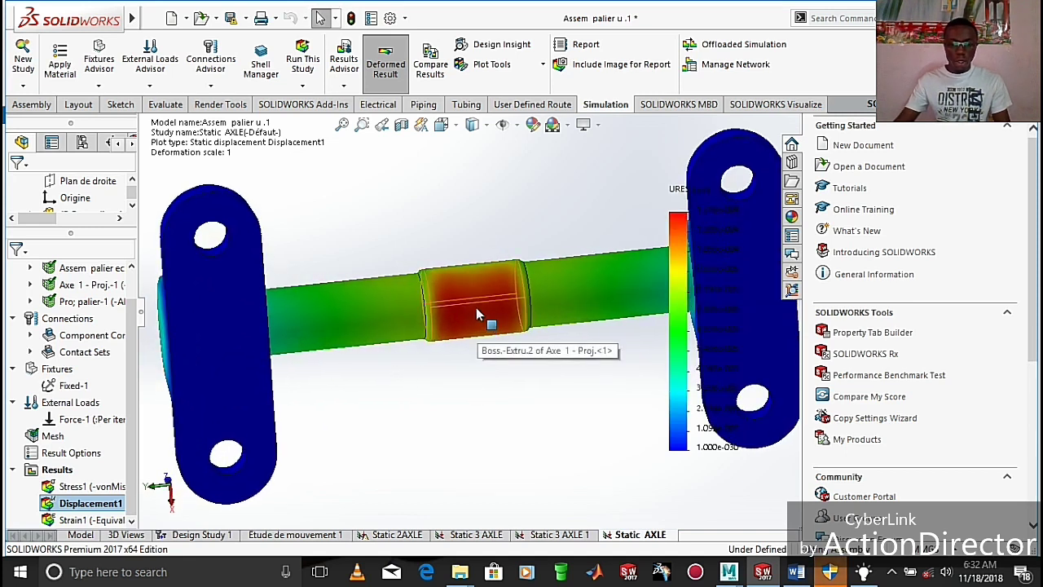
{"action": "scroll", "coordinate": [478, 315], "scroll_direction": "up", "scroll_amount": 3}
{"action": "mouse_move", "coordinate": [476, 312]}
{"action": "middle_mouse_down"}
{"action": "mouse_move", "coordinate": [379, 349]}
{"action": "mouse_move", "coordinate": [345, 344]}
{"action": "mouse_move", "coordinate": [476, 316]}
{"action": "middle_mouse_up"}
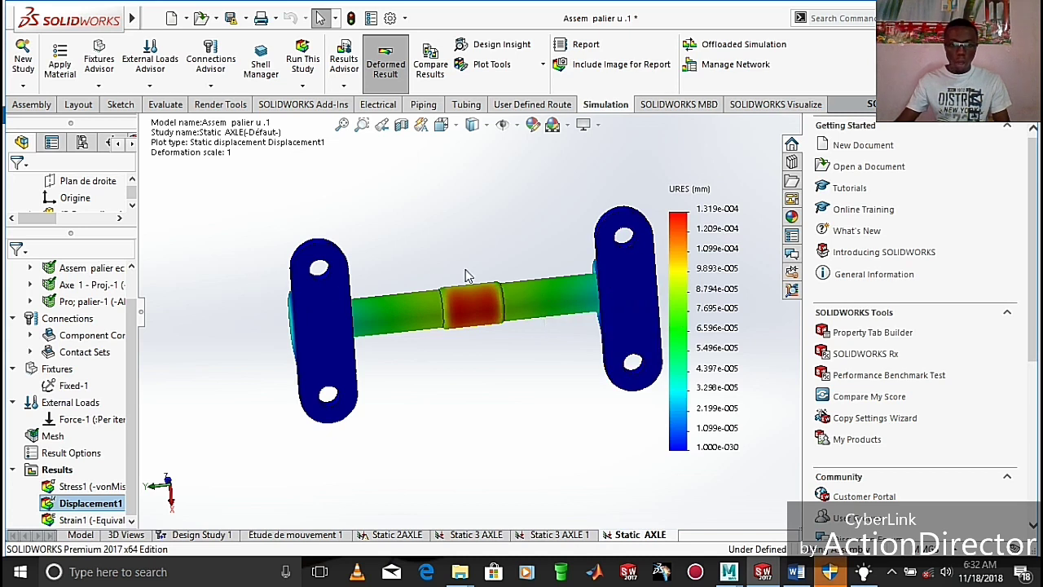
{"action": "middle_click_drag", "start_coordinate": [507, 219], "coordinate": [522, 310]}
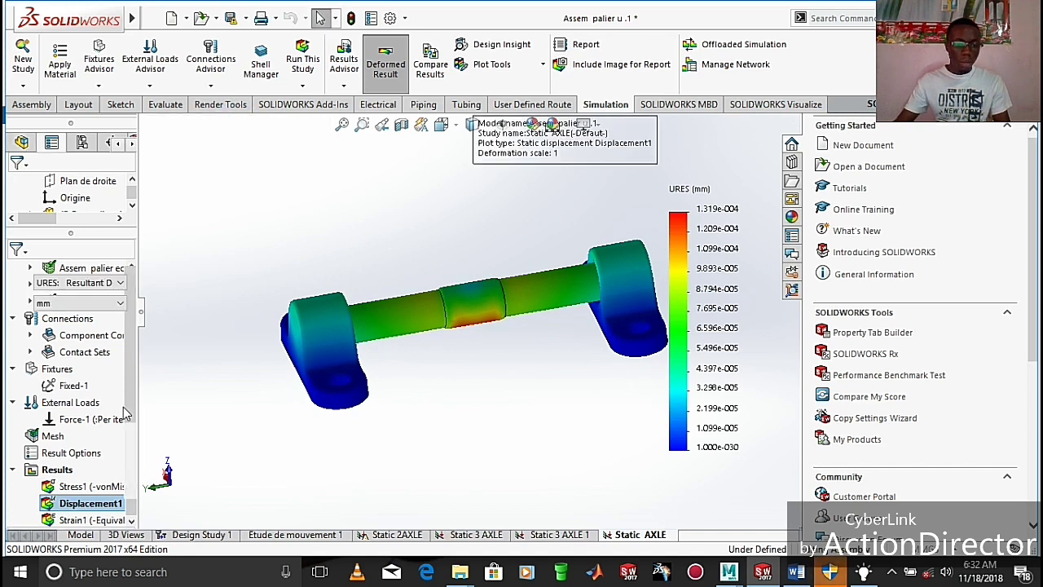
Set the displacement plot's deformed shape to a user-defined scale of 400
{"action": "double_click", "coordinate": [91, 503]}
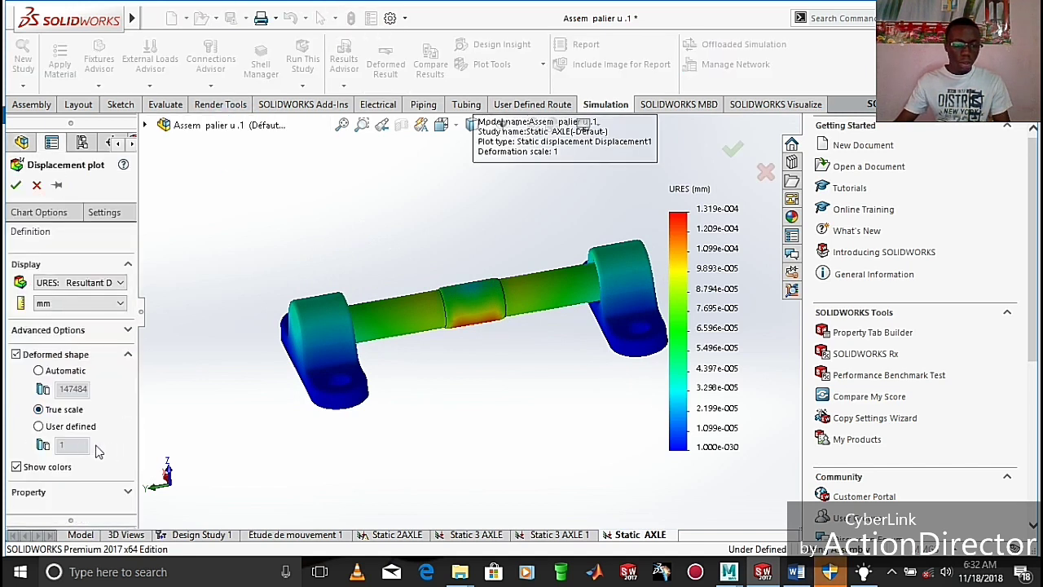
{"action": "left_click", "coordinate": [38, 426]}
{"action": "type", "text": "1"}
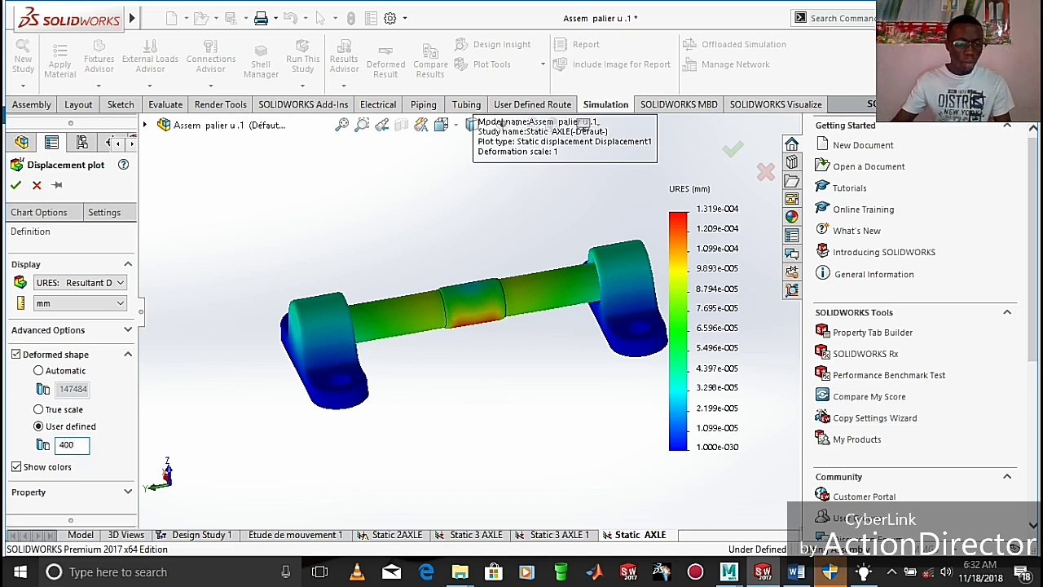
{"action": "left_click", "coordinate": [16, 186]}
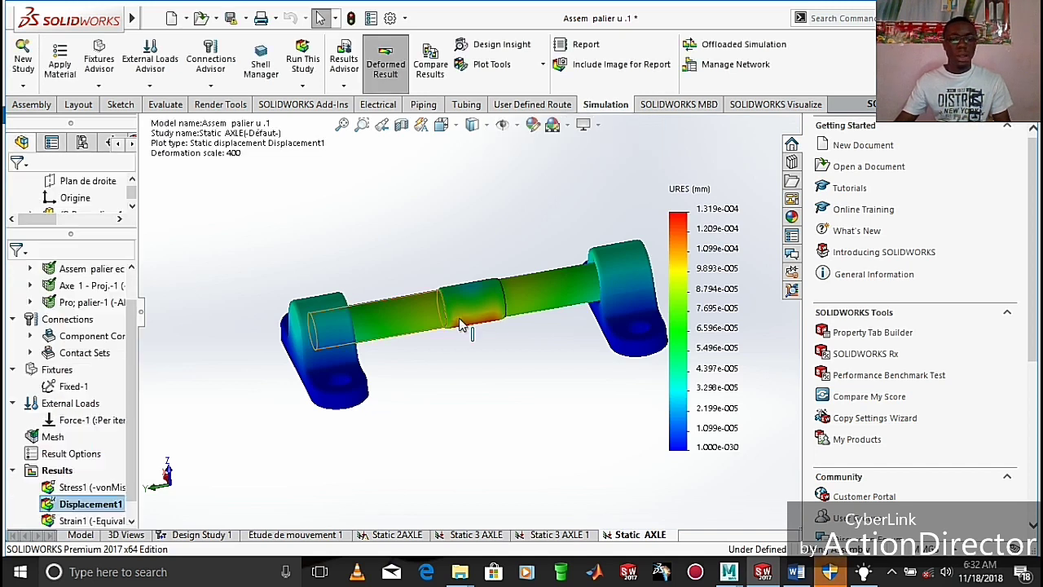
{"action": "scroll", "coordinate": [473, 342], "scroll_direction": "down", "scroll_amount": 3}
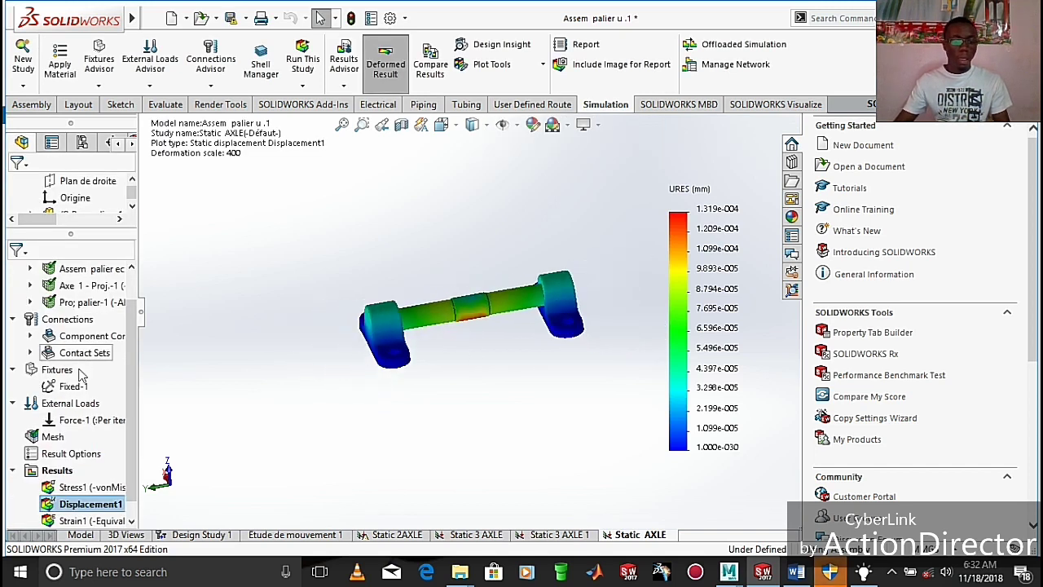
{"action": "right_click", "coordinate": [50, 507]}
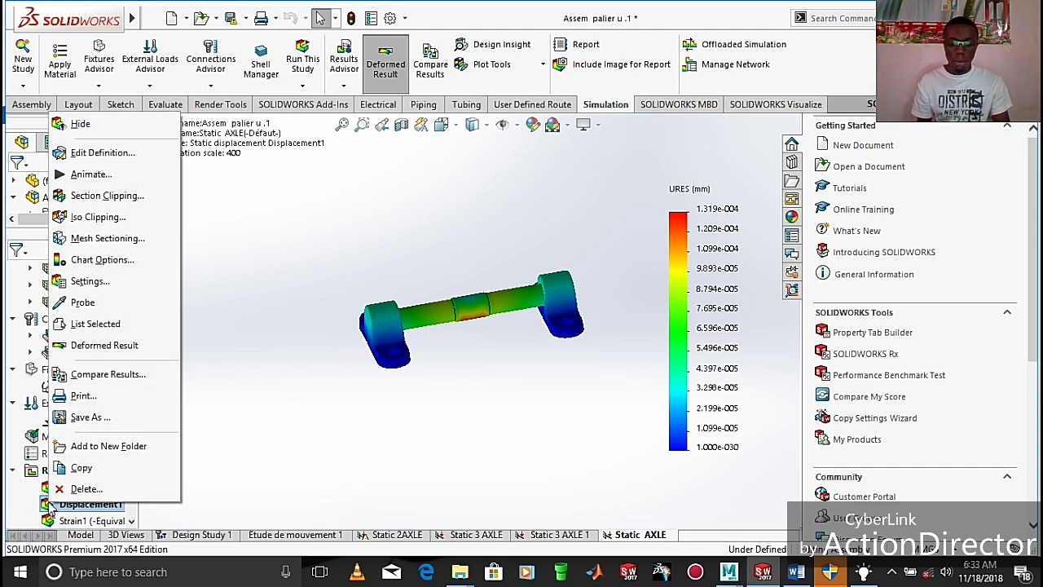
{"action": "left_click", "coordinate": [83, 395]}
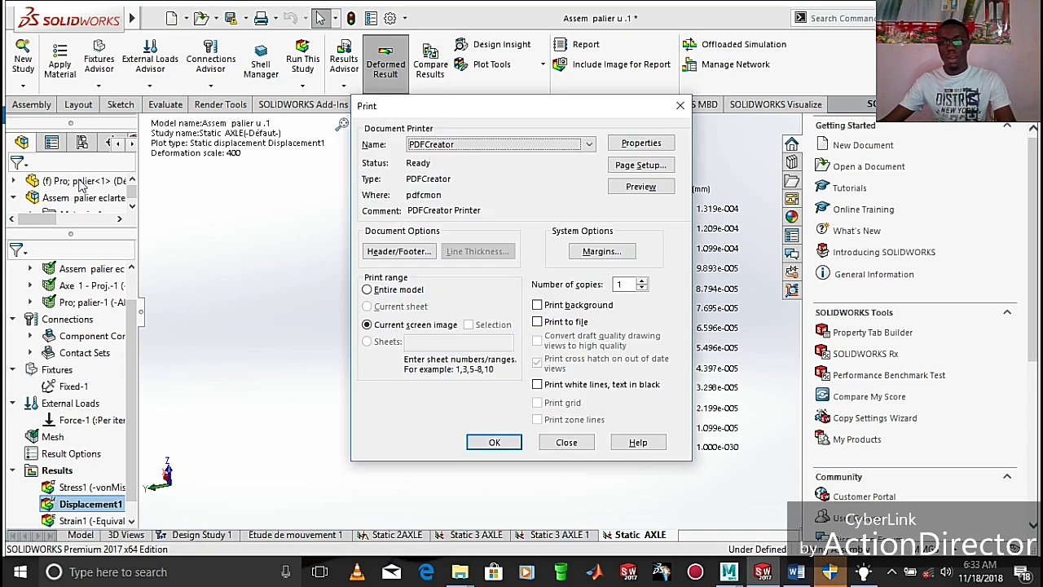
{"action": "left_click", "coordinate": [680, 106]}
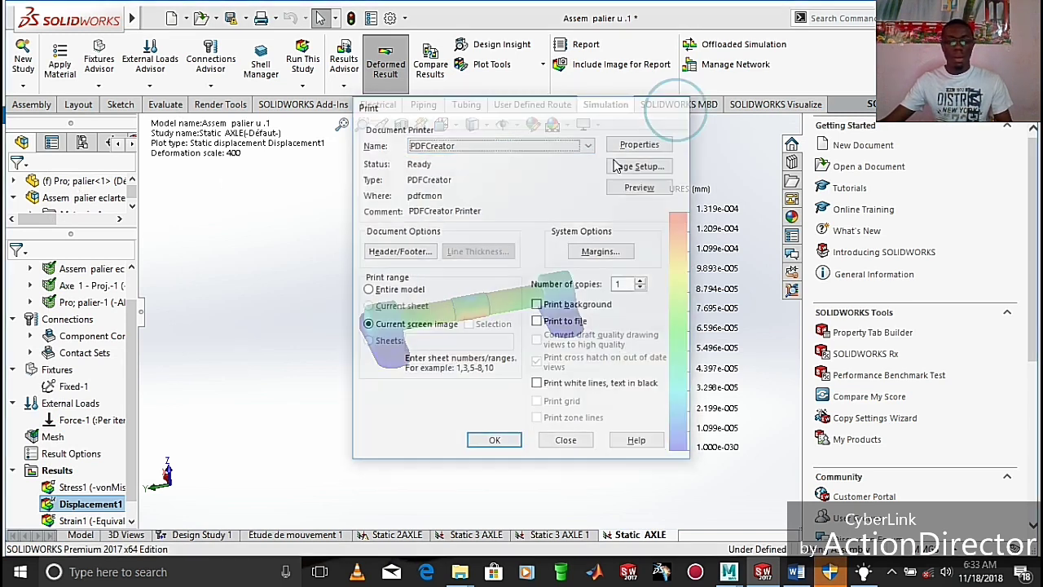
Animate the displacement plot and examine how the axle's middle section and the bearings deform, then end the animation
{"action": "right_click", "coordinate": [52, 500]}
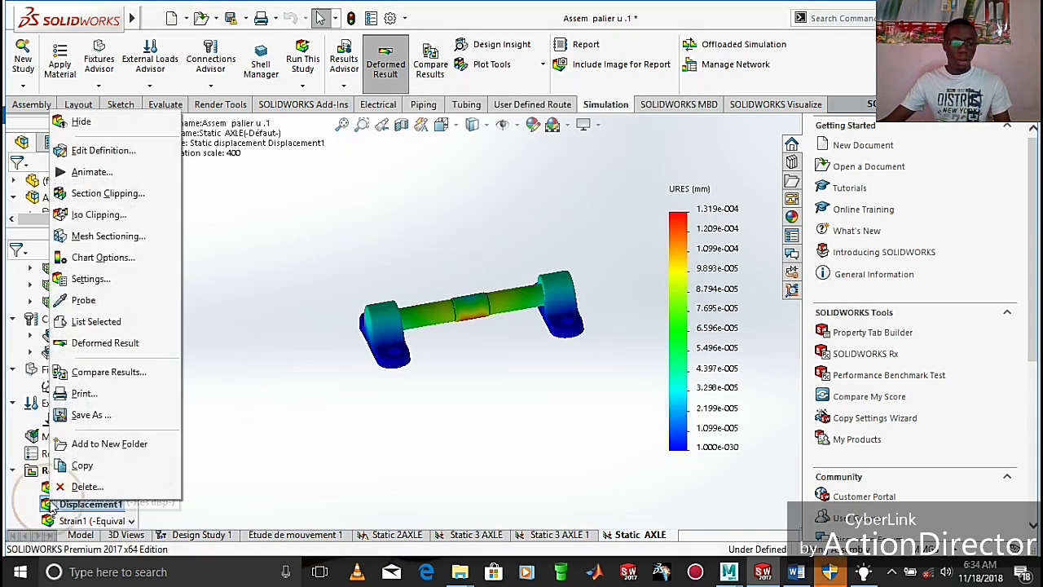
{"action": "left_click", "coordinate": [124, 172]}
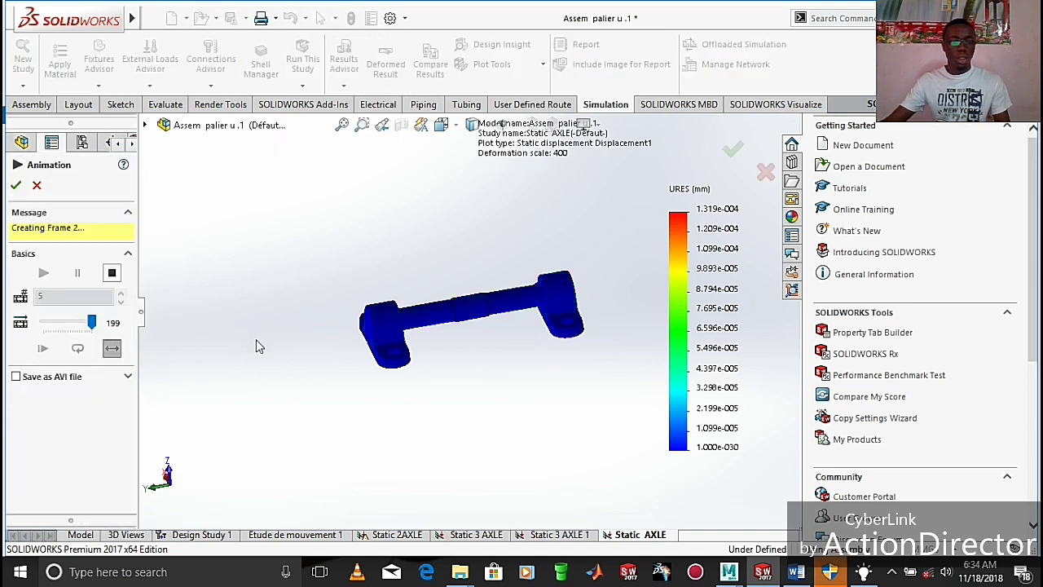
{"action": "scroll", "coordinate": [505, 396], "scroll_direction": "down", "scroll_amount": 5}
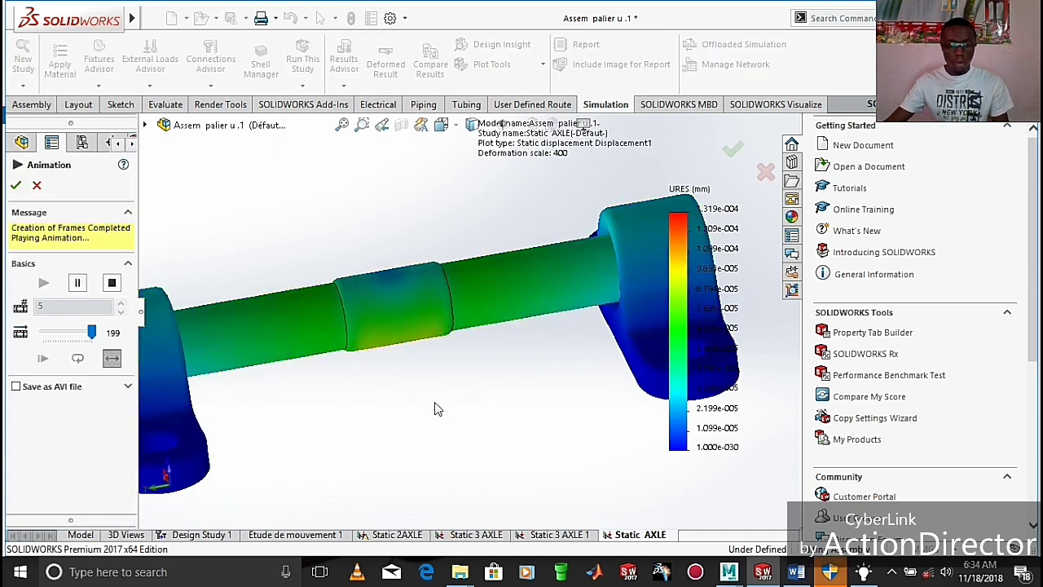
{"action": "scroll", "coordinate": [422, 334], "scroll_direction": "down", "scroll_amount": 3}
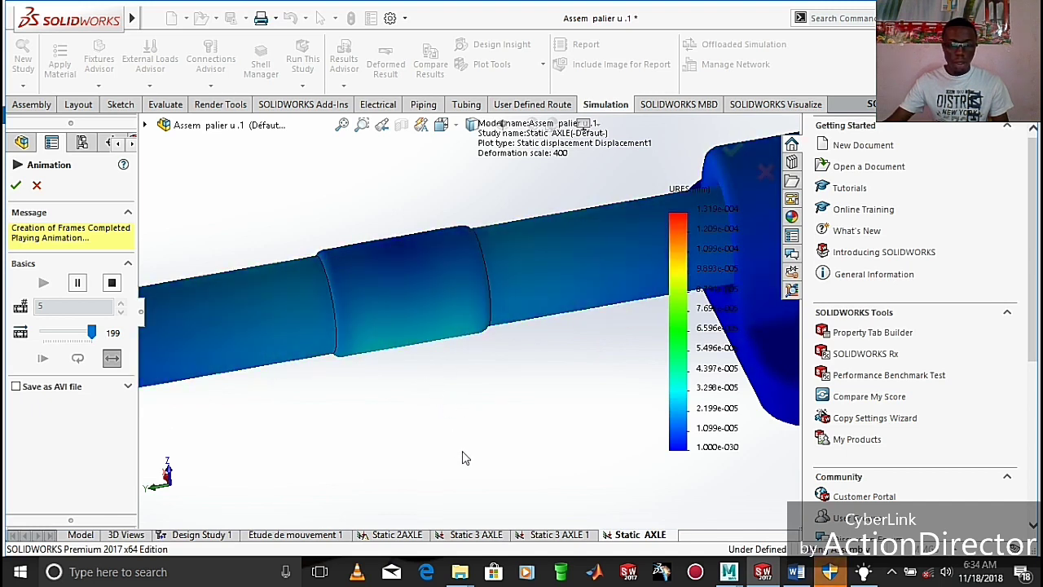
{"action": "middle_click_drag", "start_coordinate": [460, 459], "coordinate": [481, 389]}
{"action": "scroll", "coordinate": [477, 408], "scroll_direction": "up", "scroll_amount": 5}
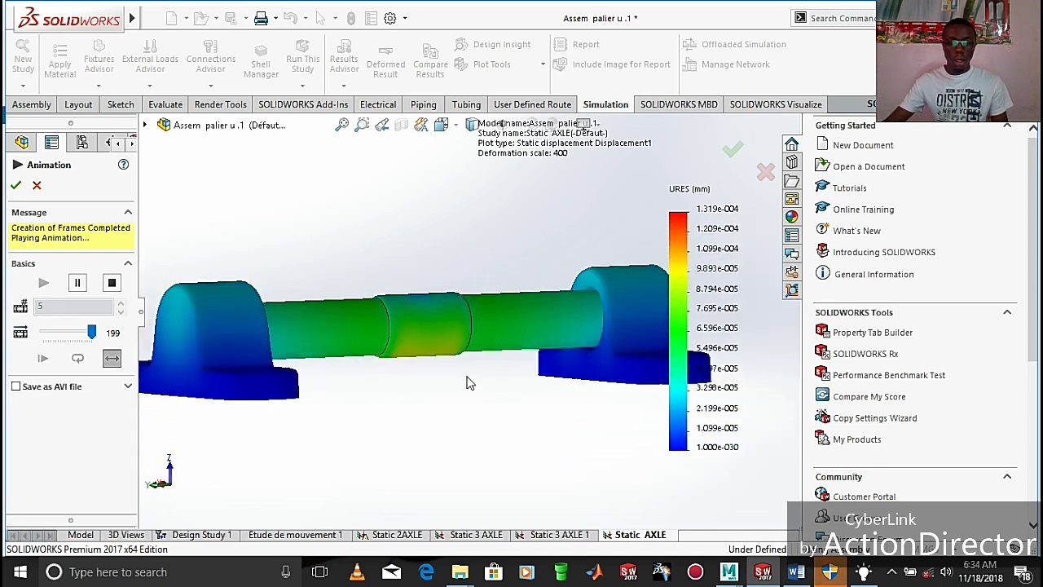
{"action": "scroll", "coordinate": [436, 358], "scroll_direction": "down", "scroll_amount": 3}
{"action": "scroll", "coordinate": [448, 371], "scroll_direction": "up", "scroll_amount": 4}
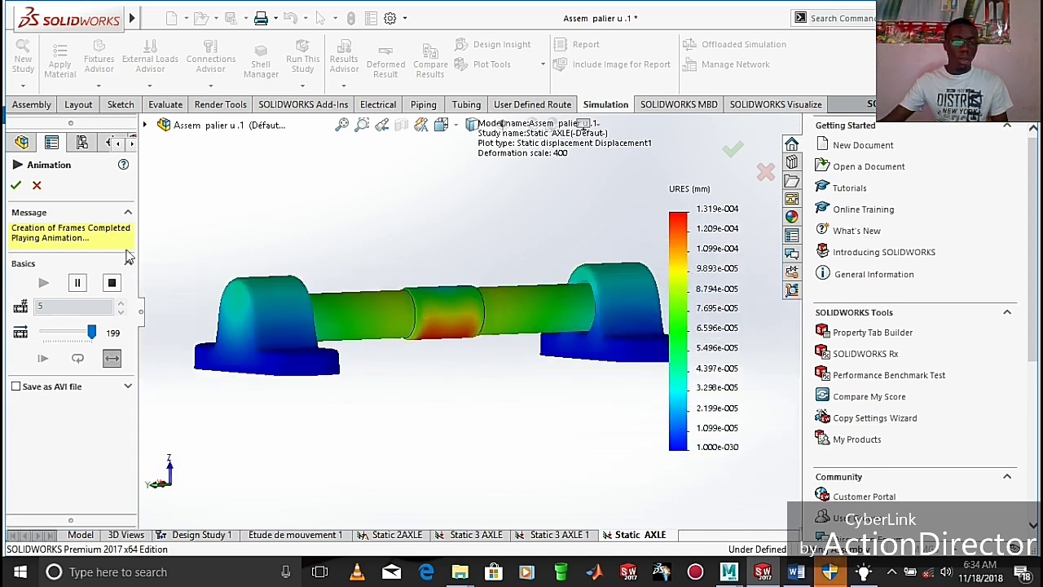
{"action": "left_click", "coordinate": [15, 185]}
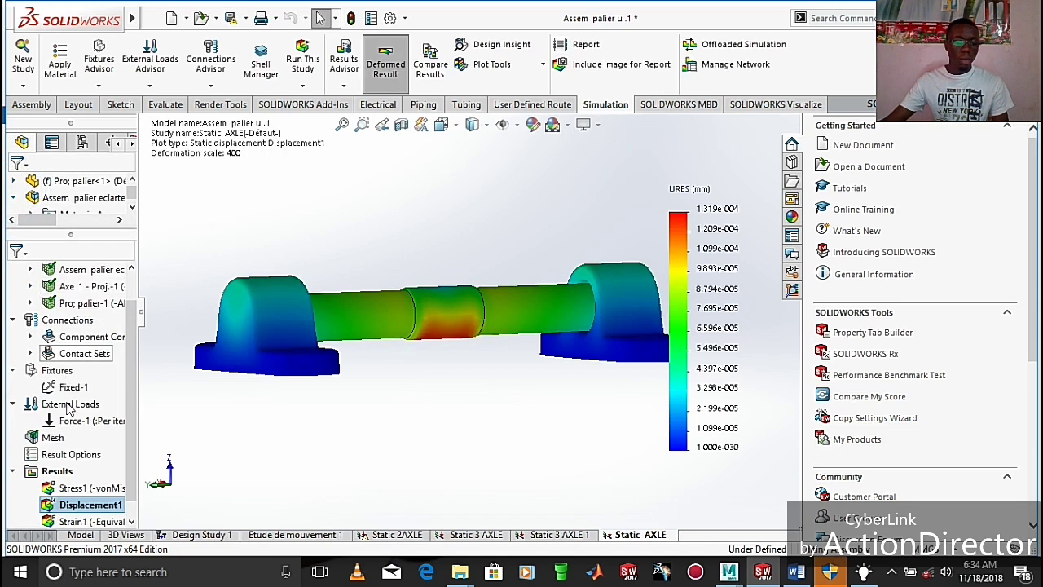
Publish a static study report with the designer's name and the company DESIGN GENIUS included in the header information
{"action": "scroll", "coordinate": [129, 477], "scroll_direction": "down", "scroll_amount": 1}
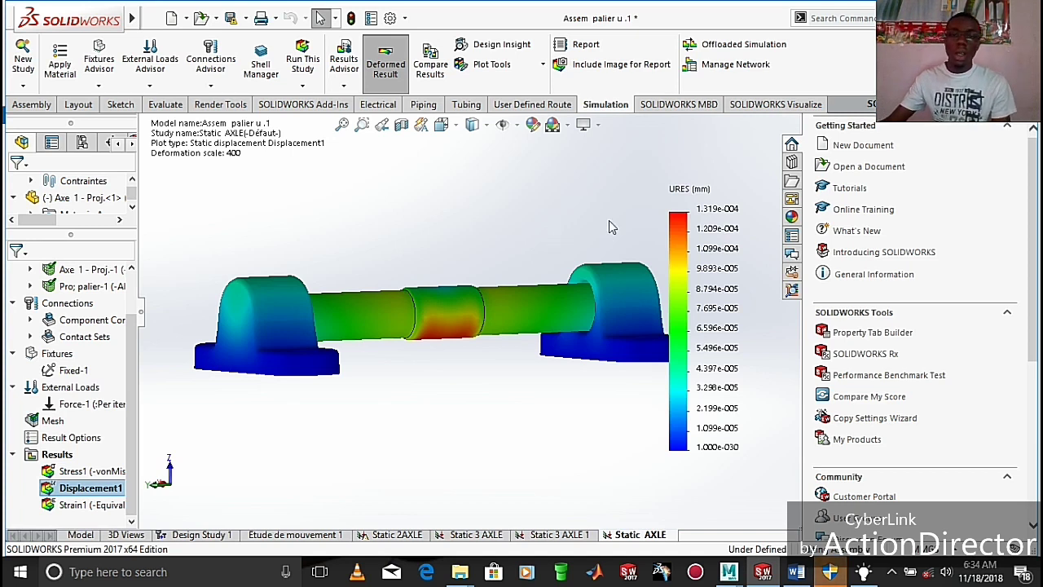
{"action": "left_click", "coordinate": [587, 46]}
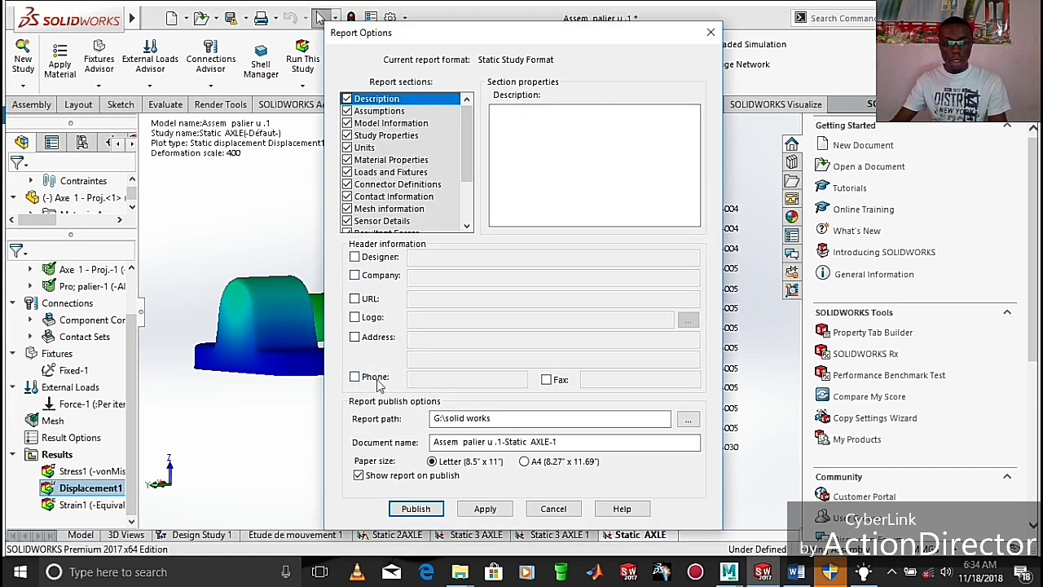
{"action": "left_click", "coordinate": [355, 257]}
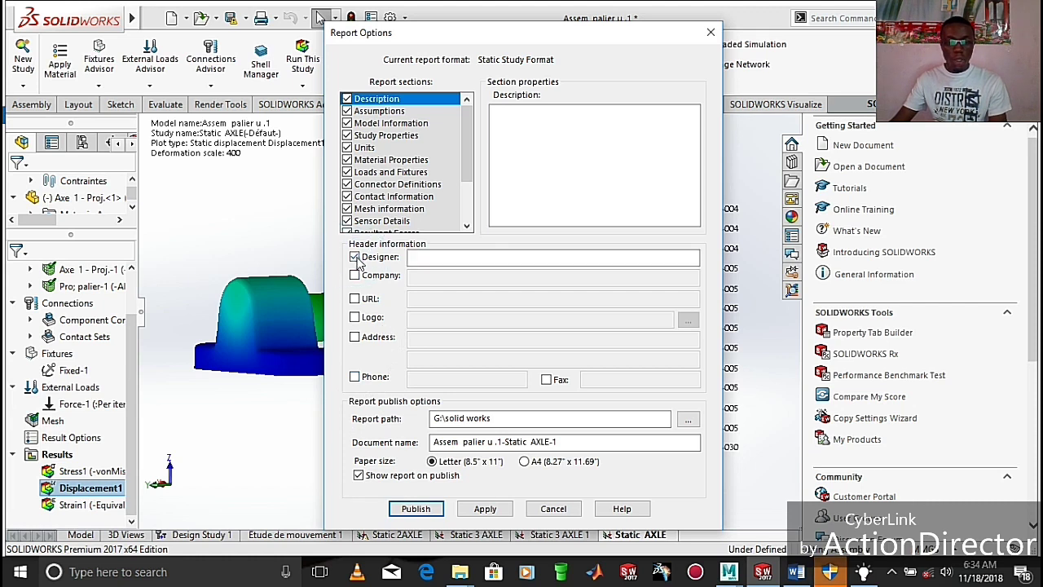
{"action": "left_click", "coordinate": [444, 260]}
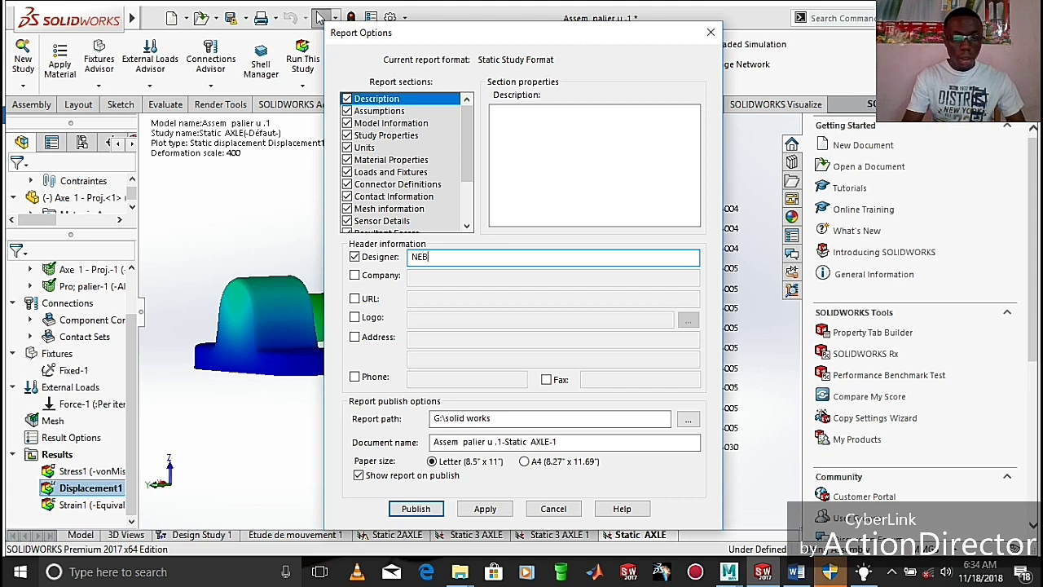
{"action": "left_click", "coordinate": [356, 276]}
{"action": "left_click", "coordinate": [428, 279]}
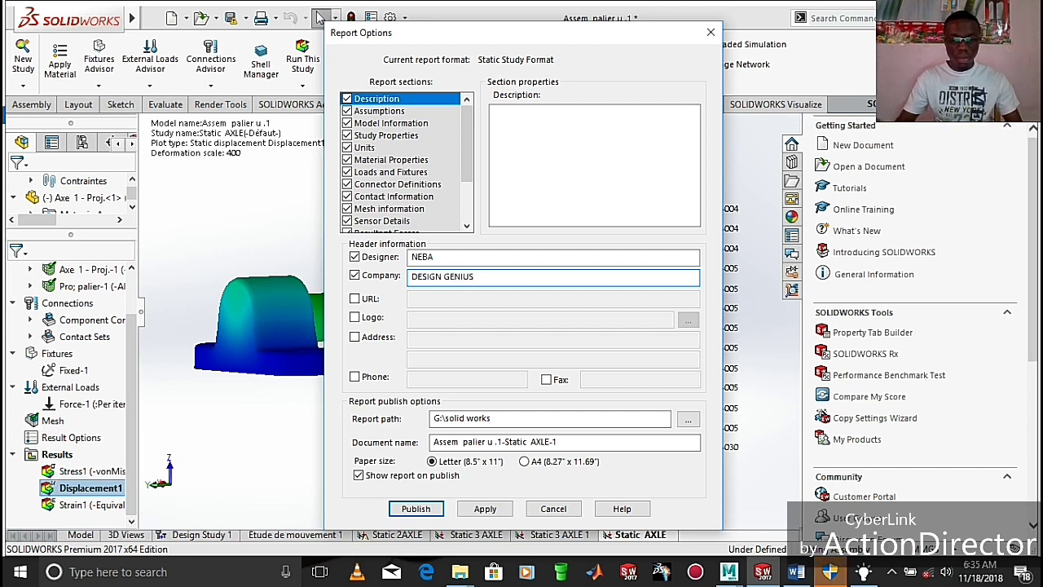
{"action": "left_click", "coordinate": [416, 508]}
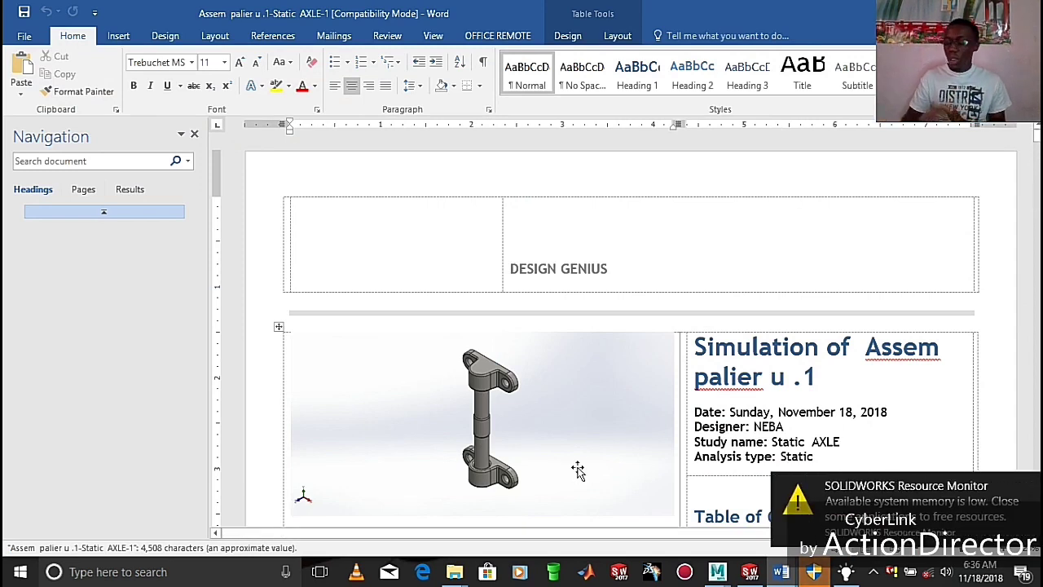
Examine the published report's cover page, table of contents, description, assumptions and model information with the solid bodies table
{"action": "scroll", "coordinate": [676, 334], "scroll_direction": "down", "scroll_amount": 8}
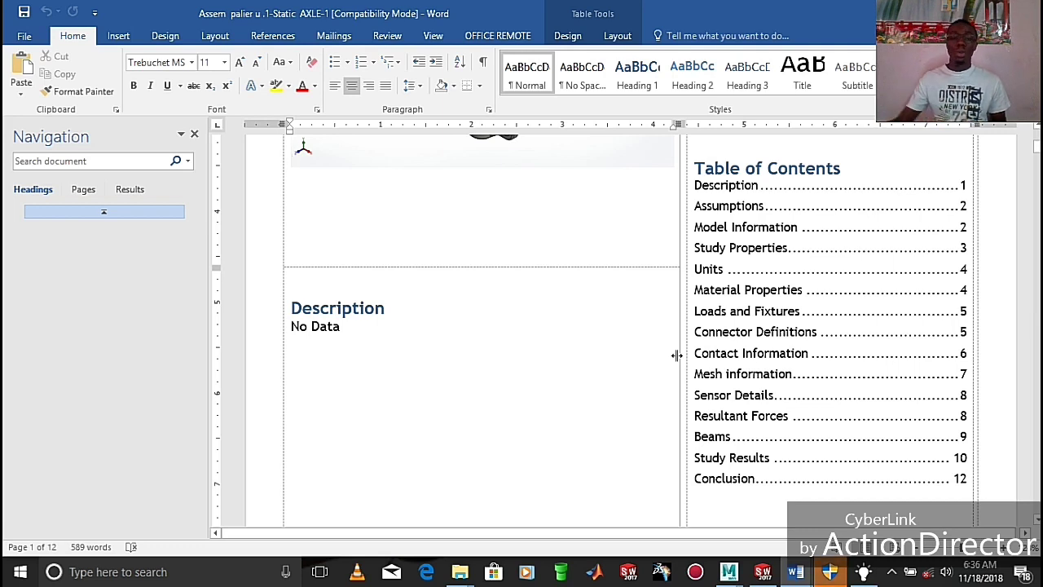
{"action": "scroll", "coordinate": [835, 212], "scroll_direction": "down", "scroll_amount": 10}
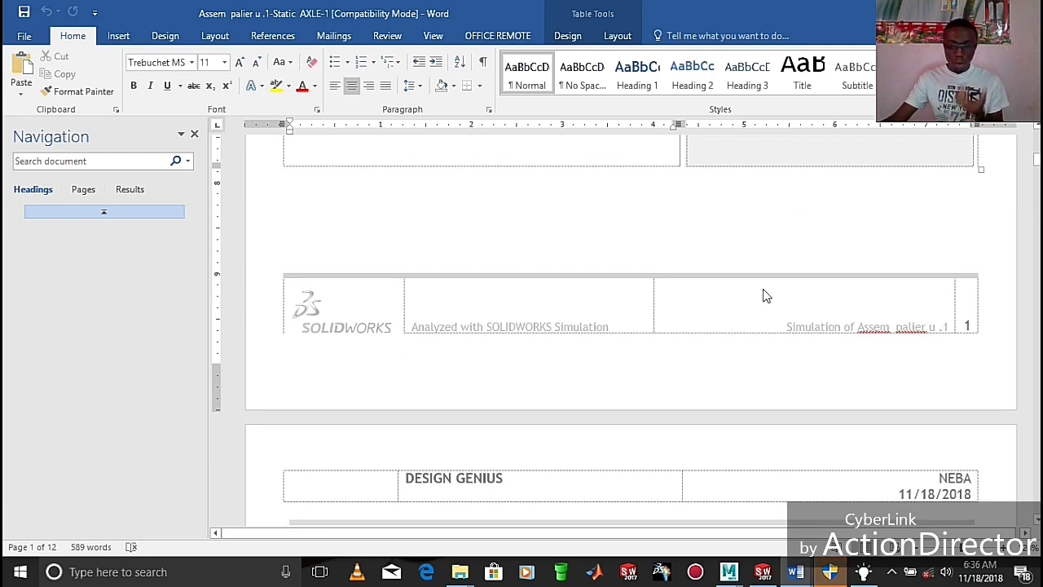
{"action": "scroll", "coordinate": [761, 280], "scroll_direction": "down", "scroll_amount": 5}
{"action": "scroll", "coordinate": [764, 285], "scroll_direction": "down", "scroll_amount": 10}
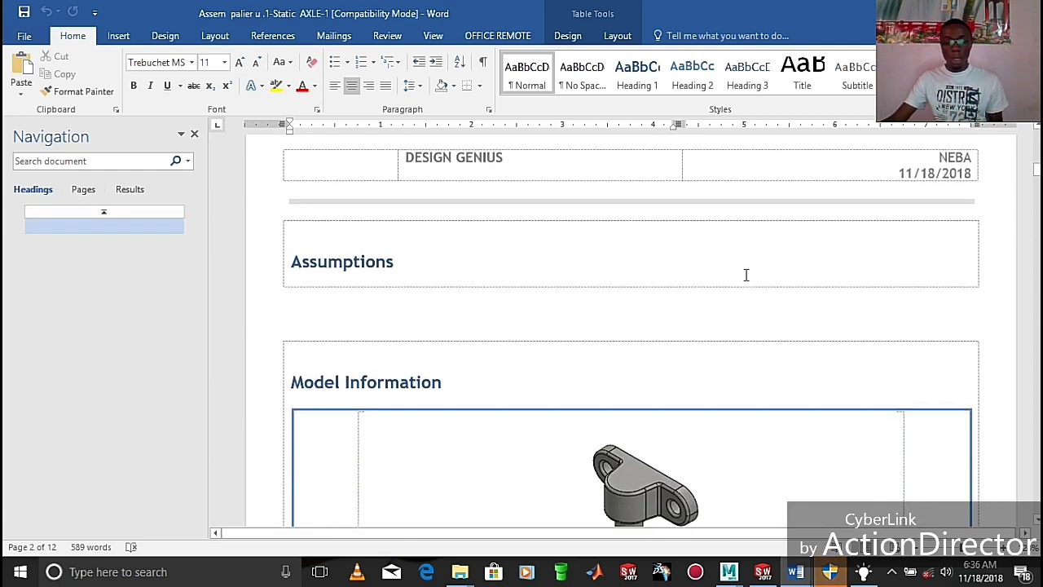
{"action": "scroll", "coordinate": [746, 277], "scroll_direction": "down", "scroll_amount": 8}
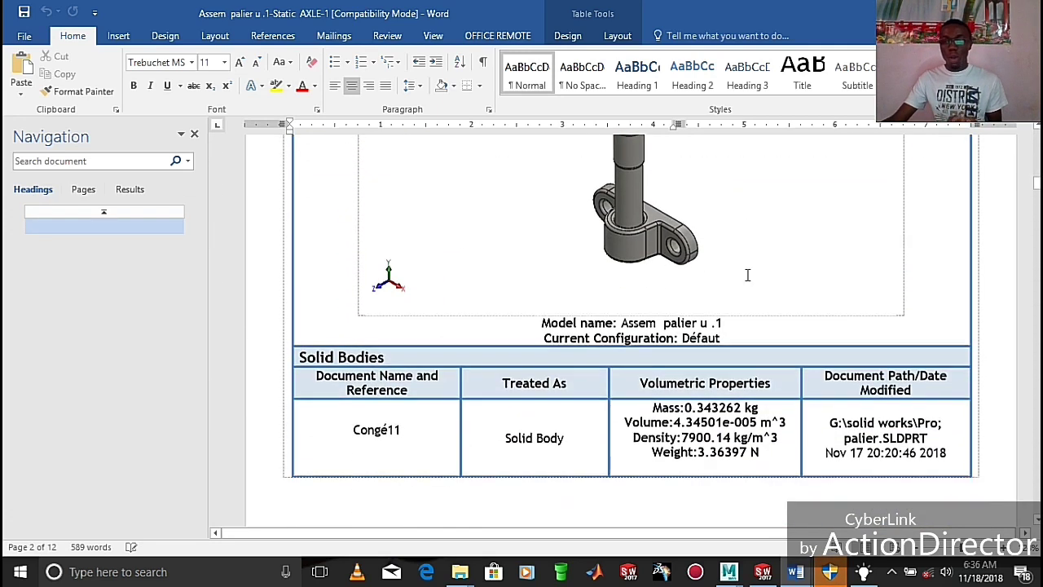
{"action": "scroll", "coordinate": [745, 275], "scroll_direction": "up", "scroll_amount": 18}
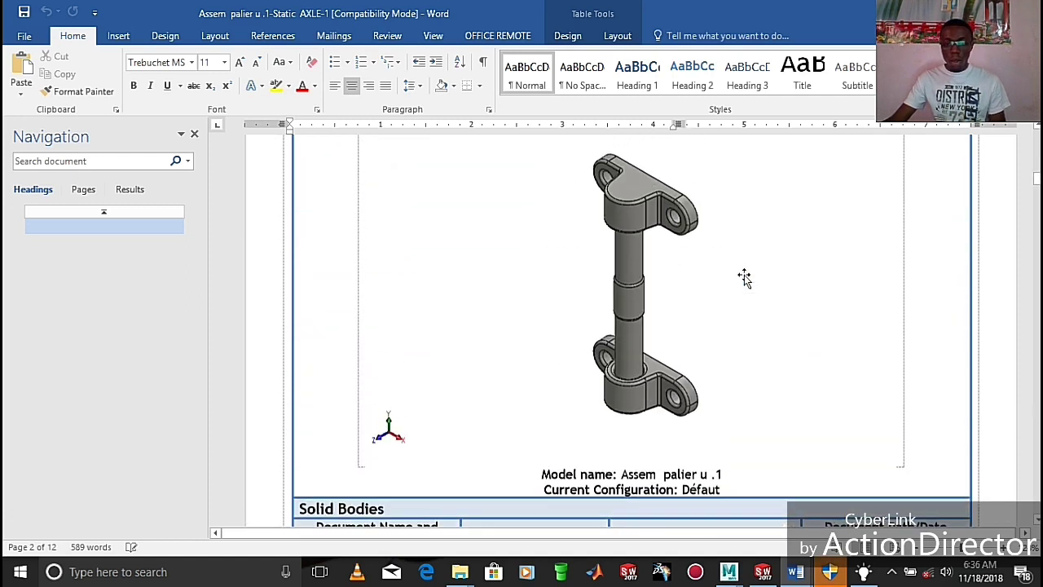
{"action": "scroll", "coordinate": [738, 277], "scroll_direction": "up", "scroll_amount": 15}
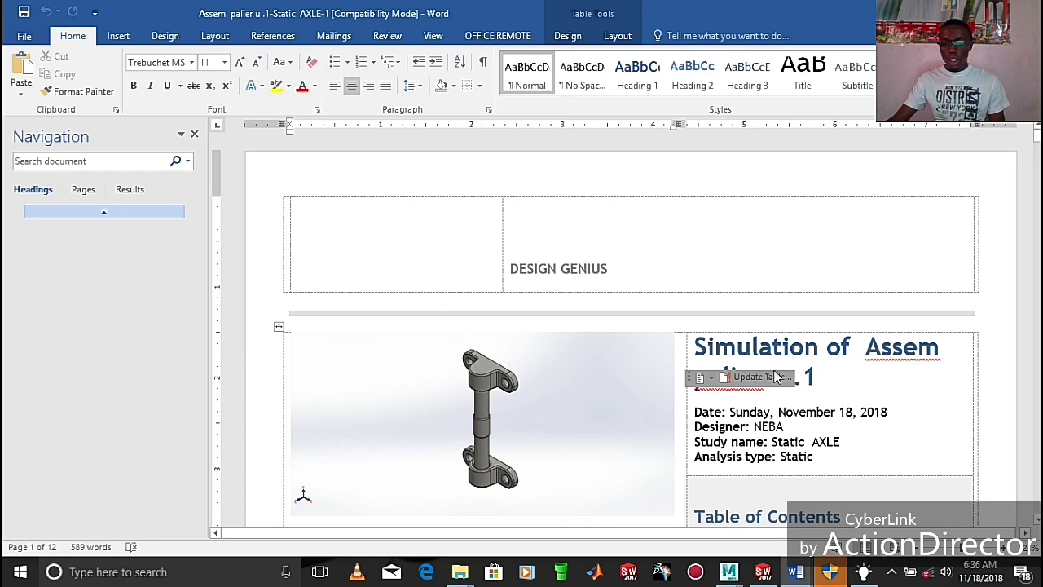
Review the report's study details and table of contents, and examine its units and material properties tables
{"action": "scroll", "coordinate": [766, 359], "scroll_direction": "down", "scroll_amount": 2}
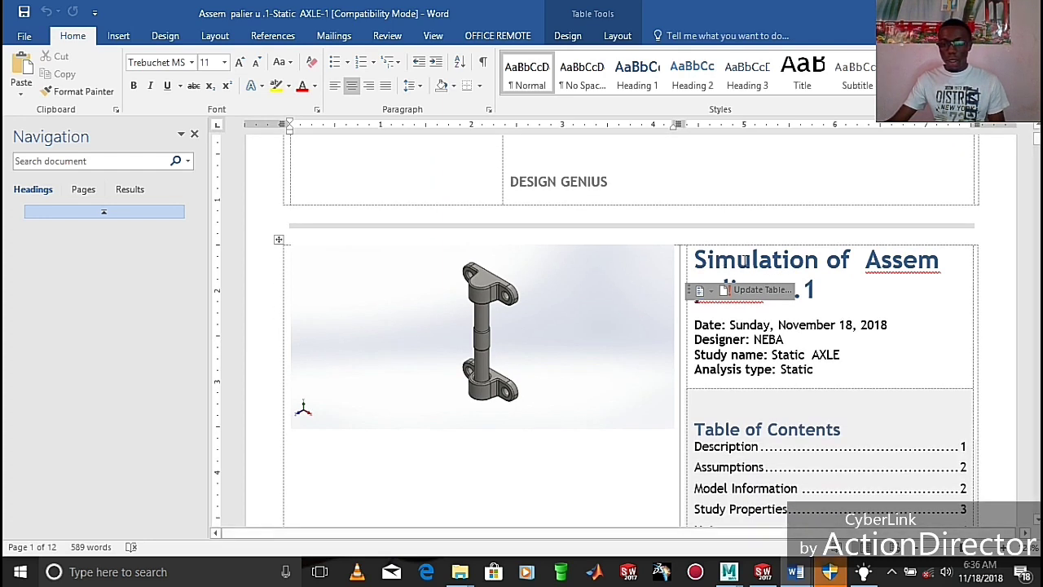
{"action": "scroll", "coordinate": [784, 313], "scroll_direction": "down", "scroll_amount": 3}
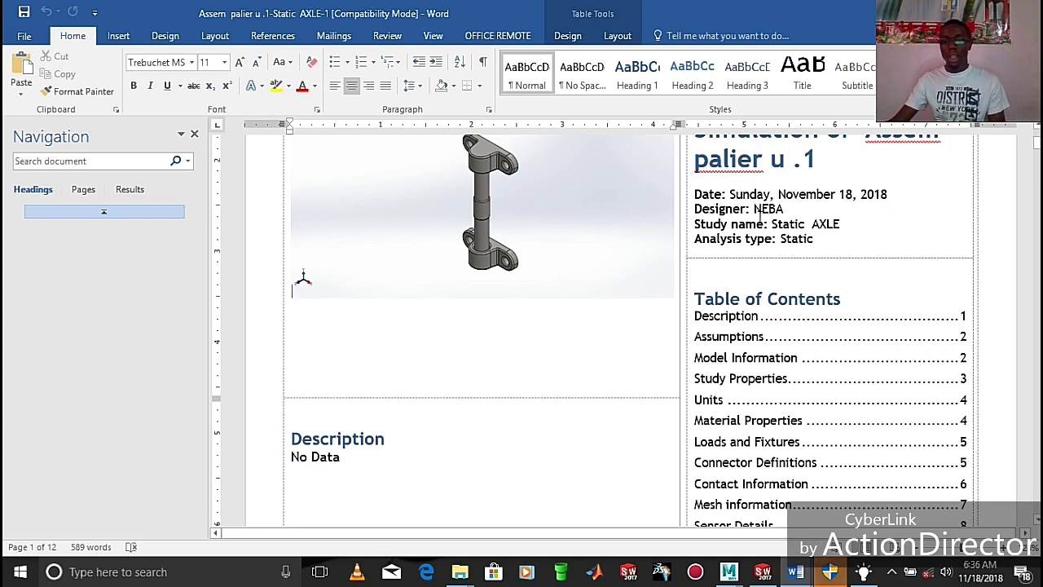
{"action": "scroll", "coordinate": [763, 220], "scroll_direction": "down", "scroll_amount": 10}
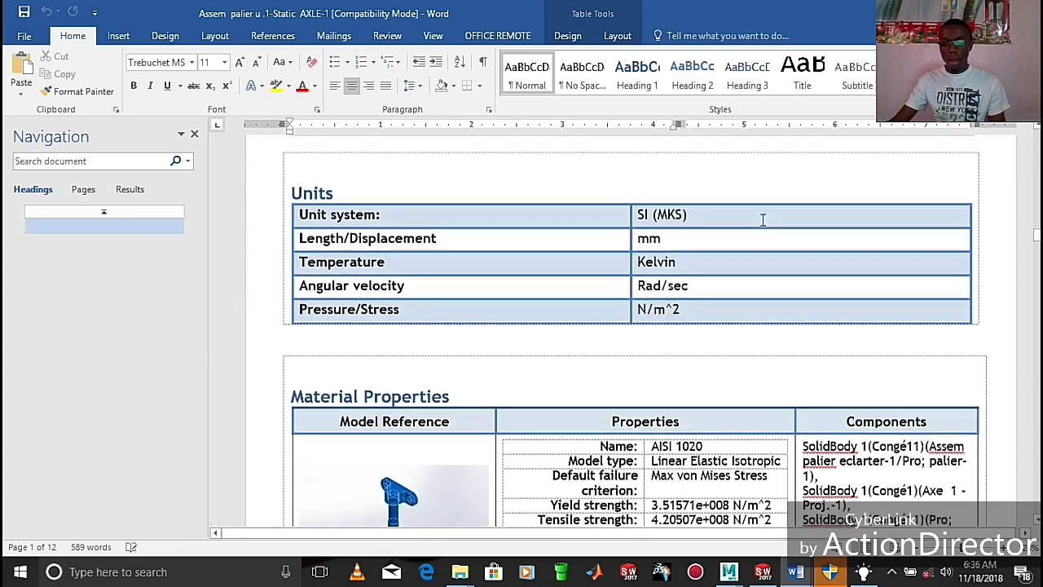
{"action": "scroll", "coordinate": [763, 229], "scroll_direction": "down", "scroll_amount": 4}
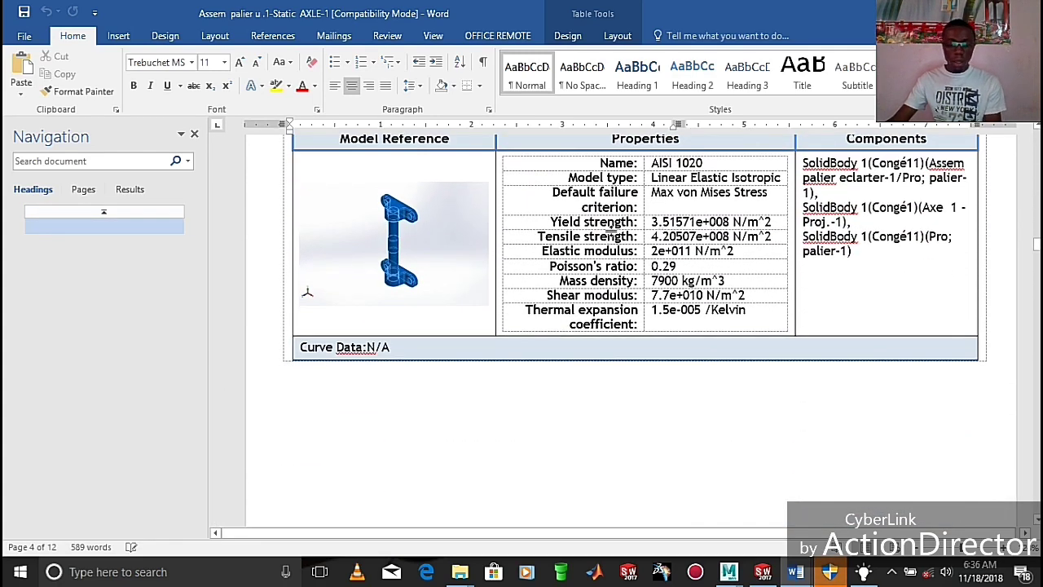
{"action": "scroll", "coordinate": [609, 228], "scroll_direction": "up", "scroll_amount": 15}
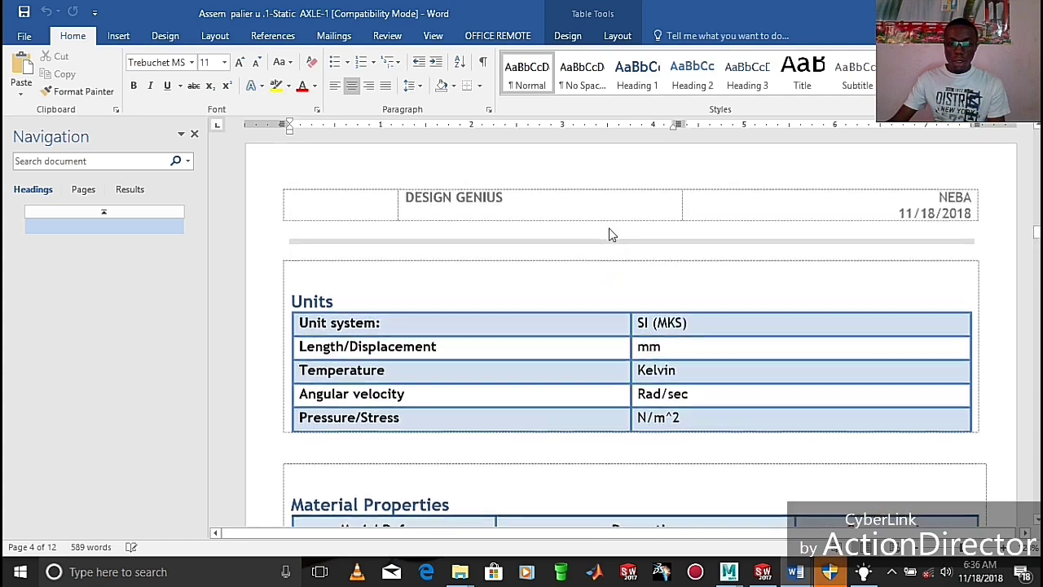
{"action": "scroll", "coordinate": [610, 229], "scroll_direction": "up", "scroll_amount": 15}
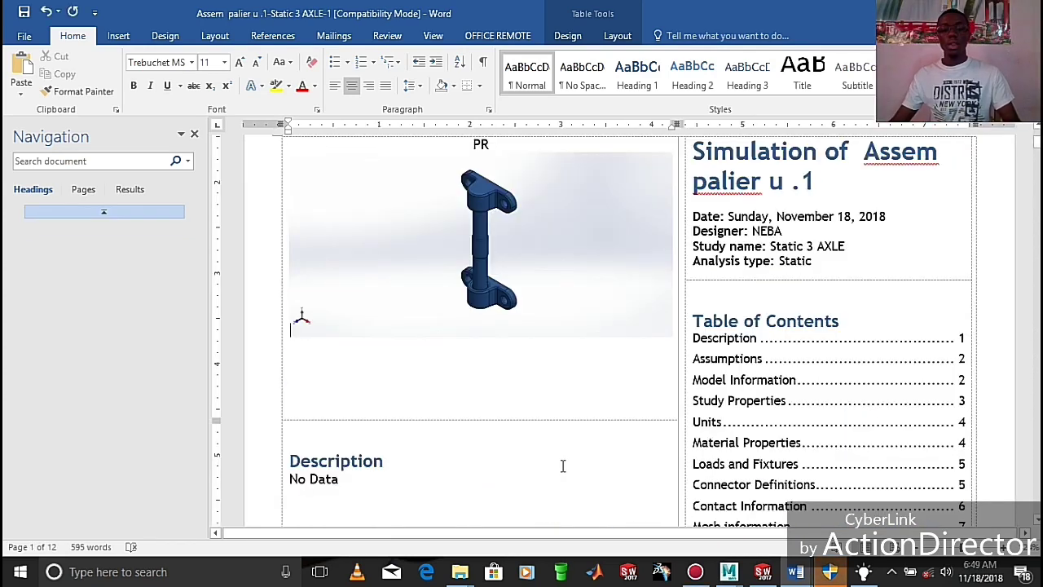
Examine the solid bodies, study properties and units tables in the Static 3 AXLE report
{"action": "scroll", "coordinate": [536, 463], "scroll_direction": "down", "scroll_amount": 15}
{"action": "scroll", "coordinate": [536, 463], "scroll_direction": "down", "scroll_amount": 12}
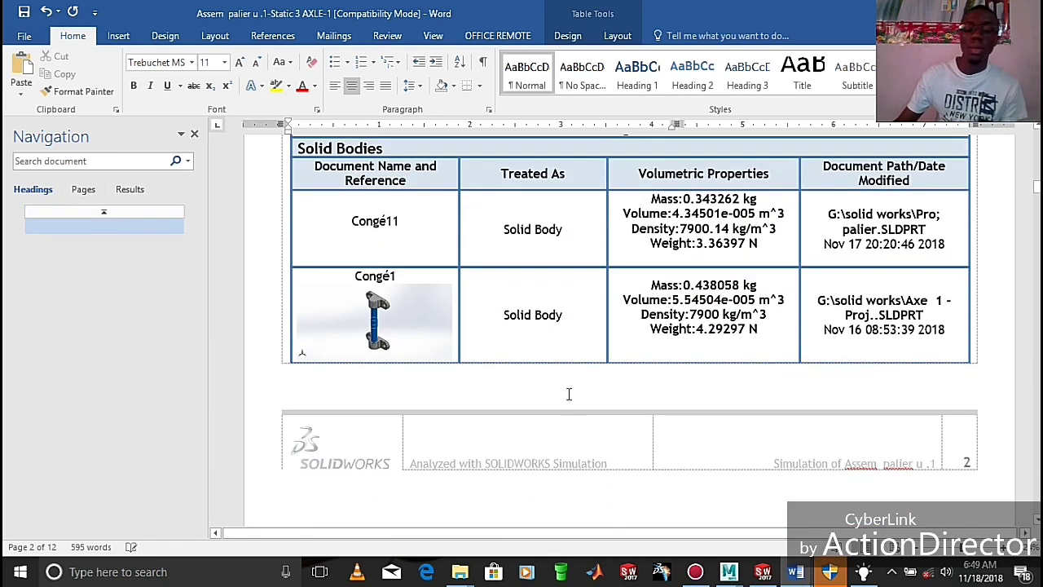
{"action": "scroll", "coordinate": [539, 328], "scroll_direction": "down", "scroll_amount": 14}
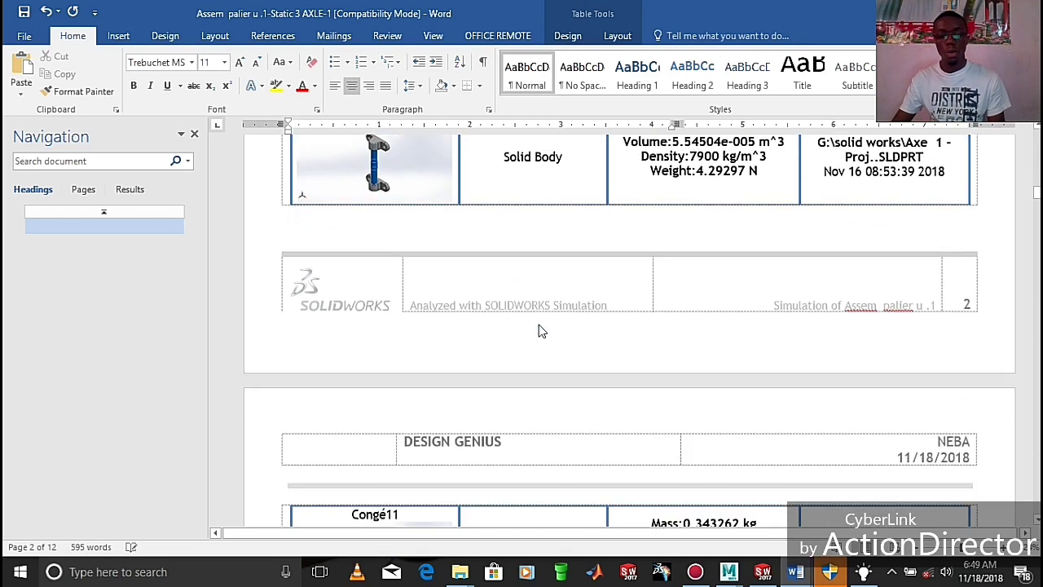
{"action": "scroll", "coordinate": [540, 326], "scroll_direction": "down", "scroll_amount": 14}
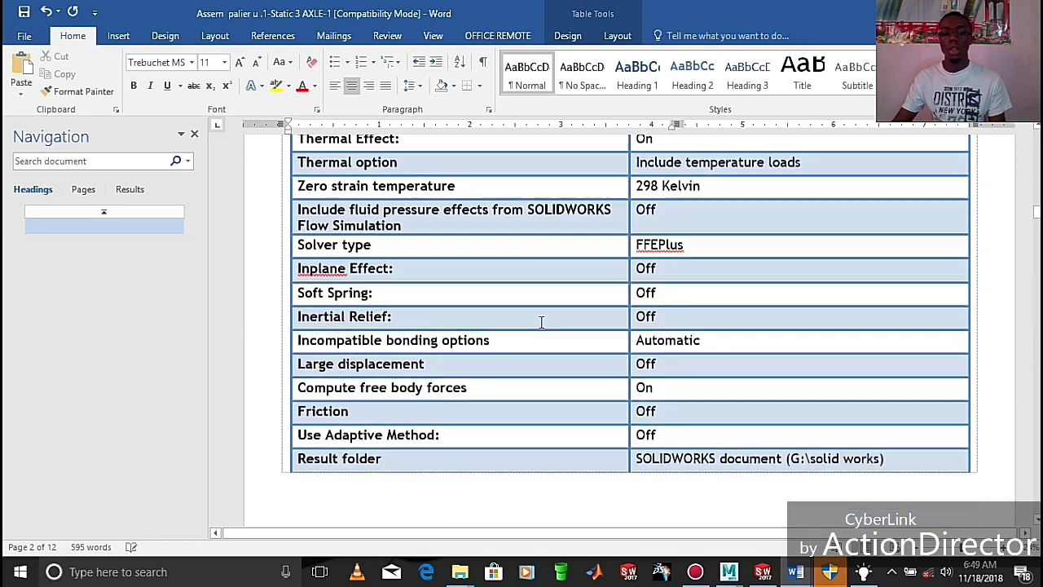
{"action": "scroll", "coordinate": [546, 328], "scroll_direction": "down", "scroll_amount": 4}
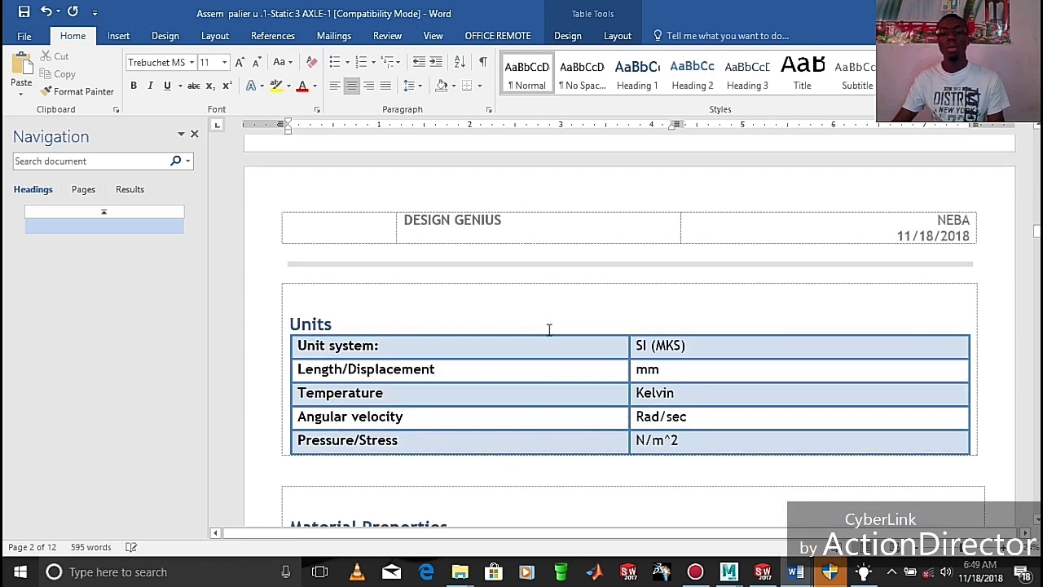